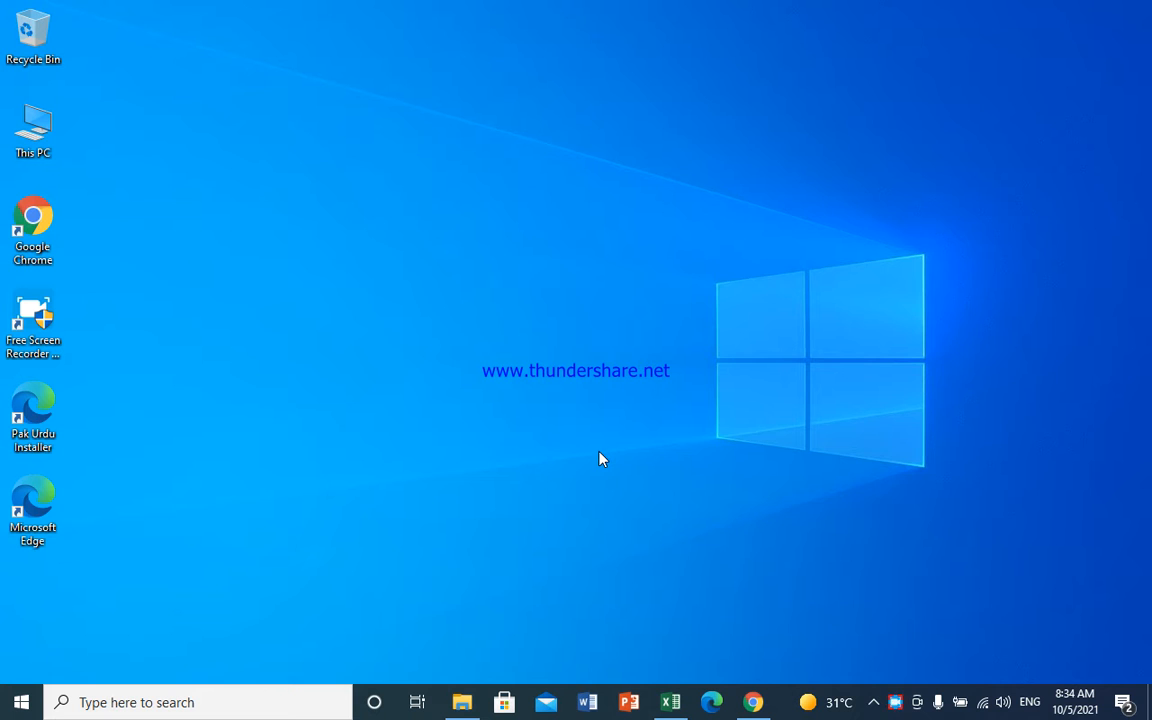
# - Restore the exsersize workbook window from the taskbar, showing the Rent sheet
pyautogui.click(670, 702)
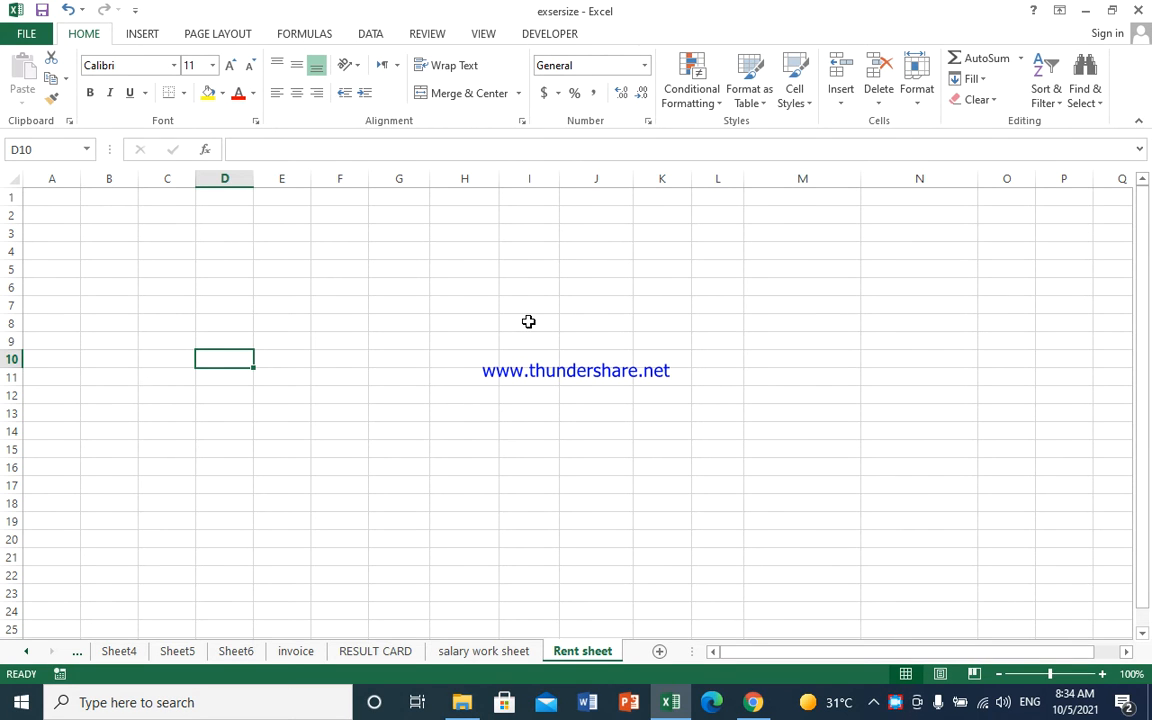
# - Set the Rent sheet page to A4 paper, landscape orientation, with Normal margins
pyautogui.click(212, 34)
pyautogui.click(238, 85)
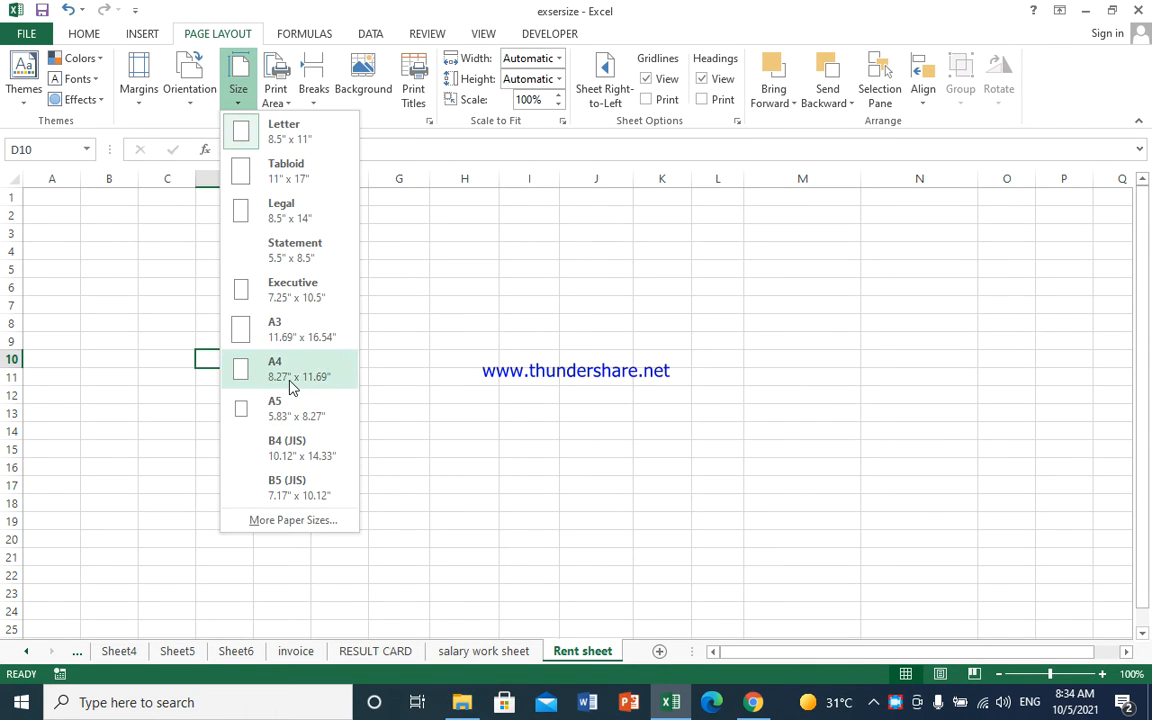
pyautogui.click(291, 364)
pyautogui.click(192, 96)
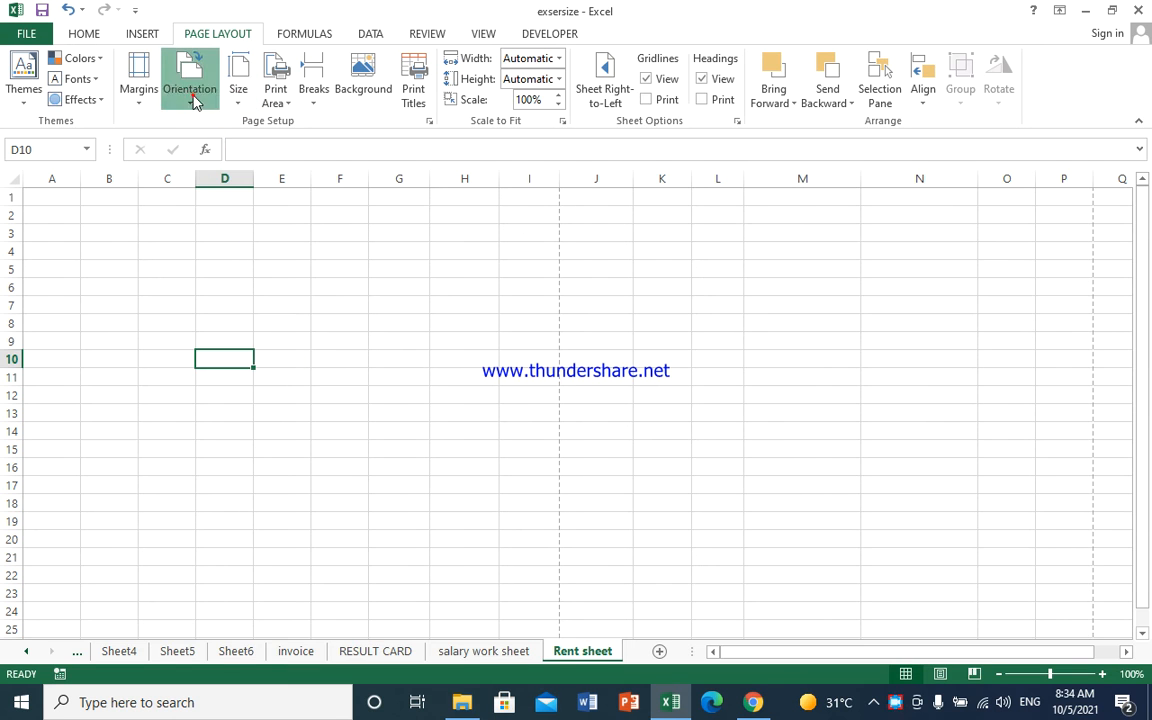
pyautogui.click(211, 174)
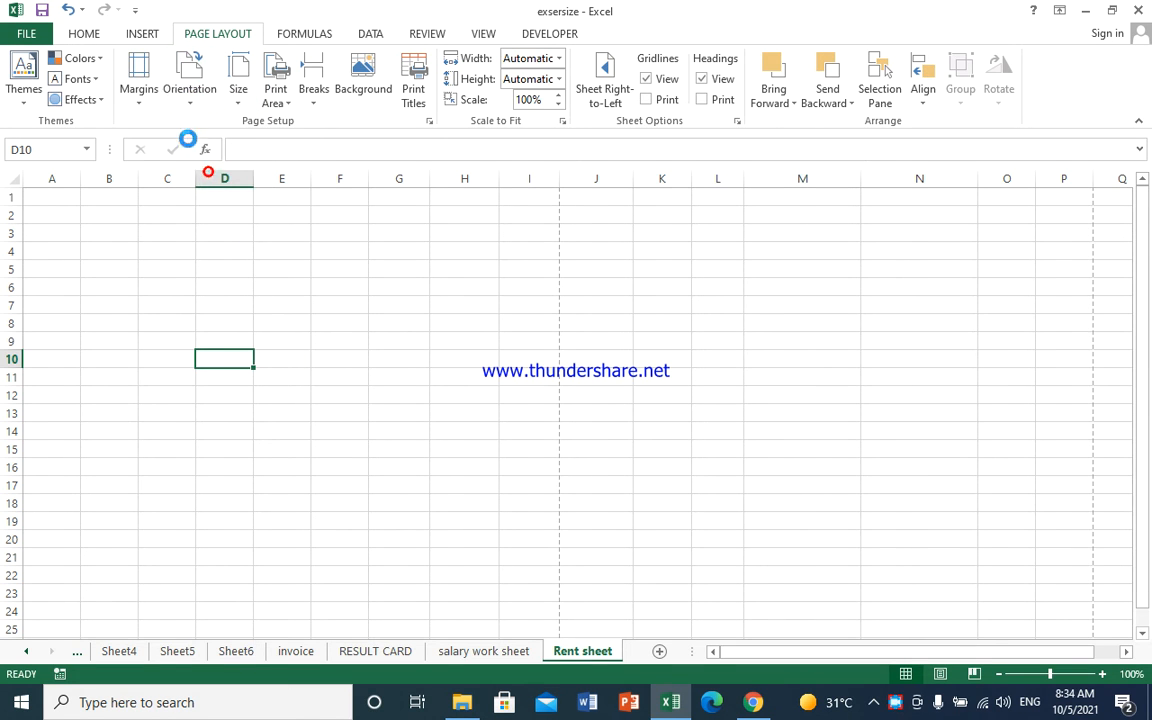
pyautogui.click(146, 97)
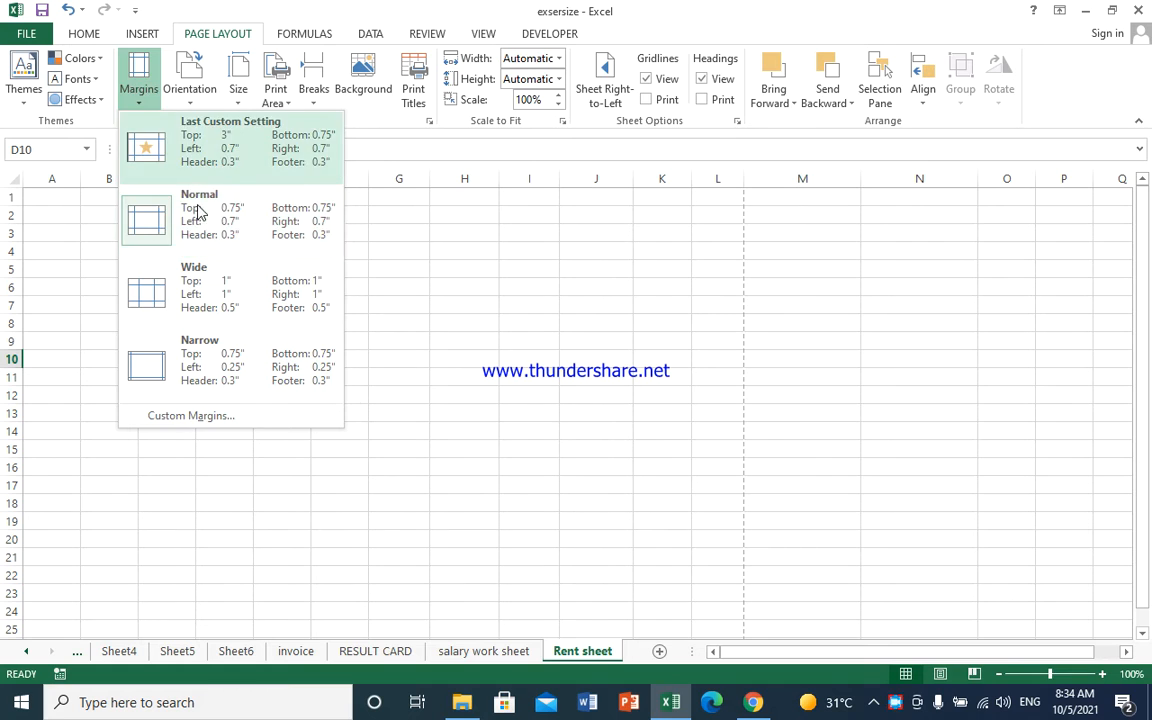
pyautogui.click(197, 209)
pyautogui.click(60, 197)
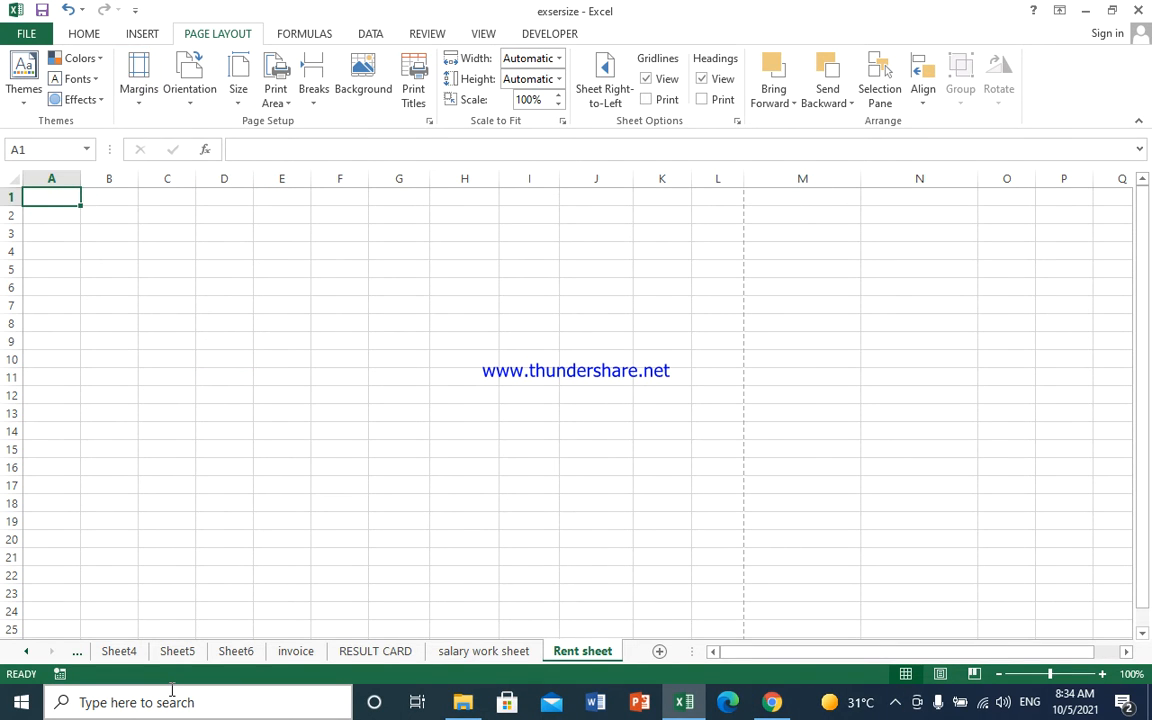
# - Type 'MCA RENT CAR' in A1 and 'Balochistan Chaman' in A2
pyautogui.write('MA')
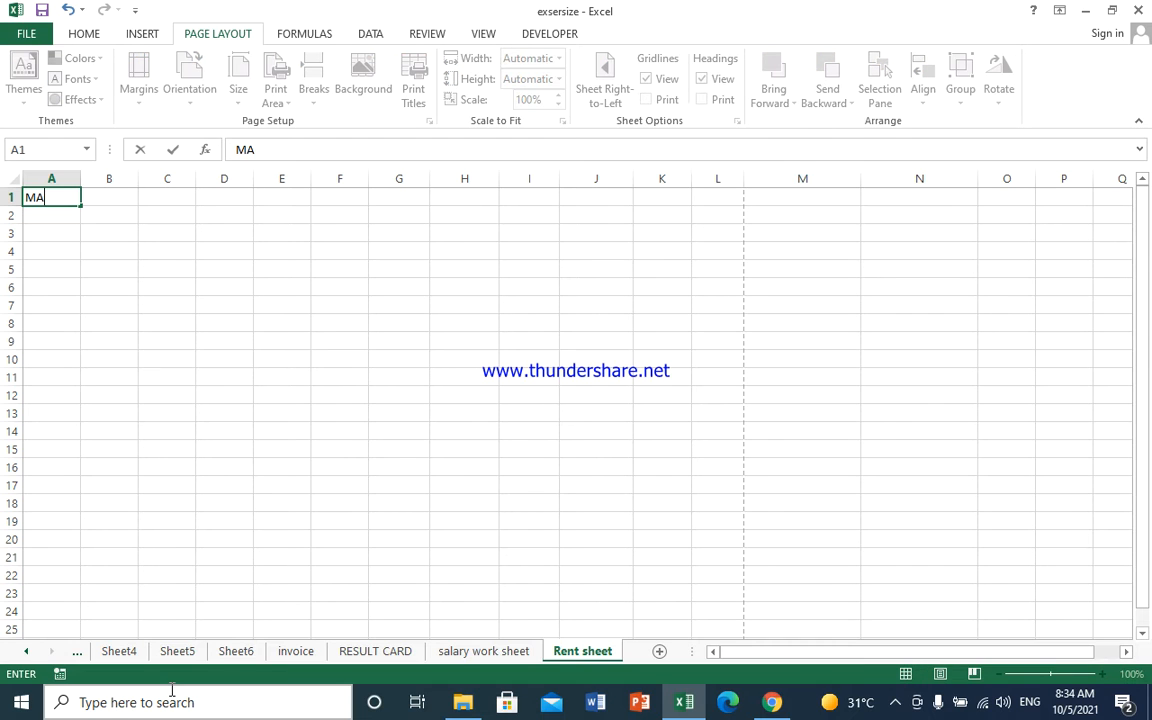
pyautogui.press('BackSpace')
pyautogui.write('CA RENT CAR')
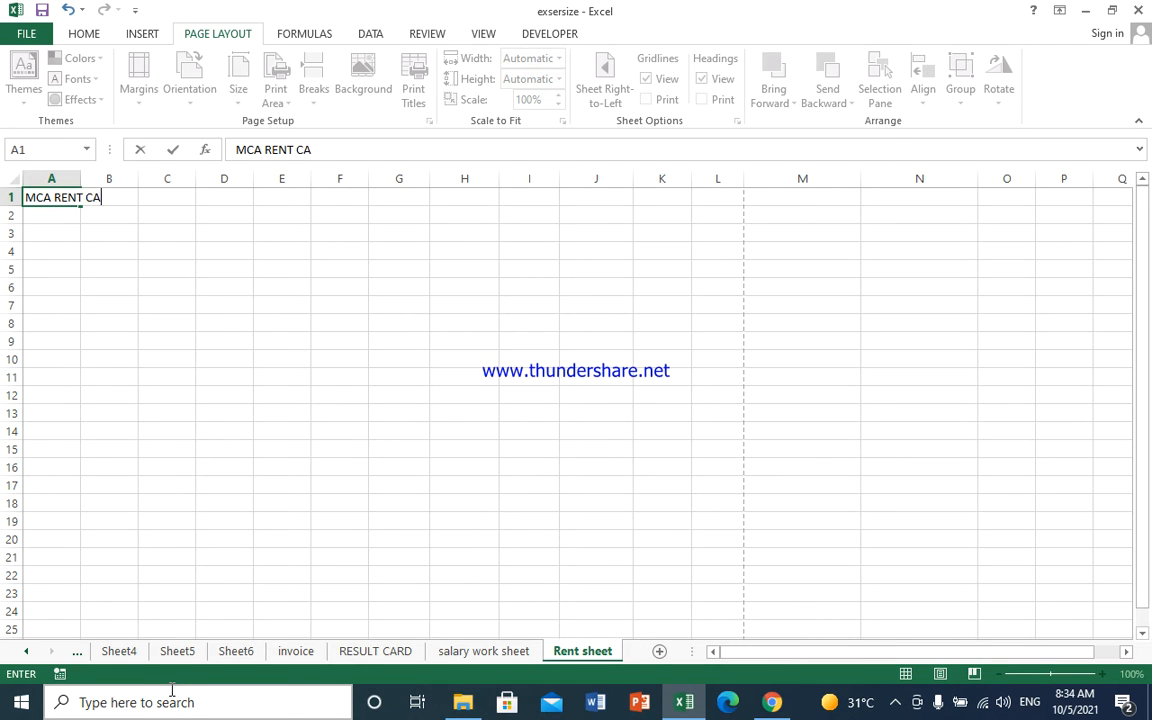
pyautogui.press('Return')
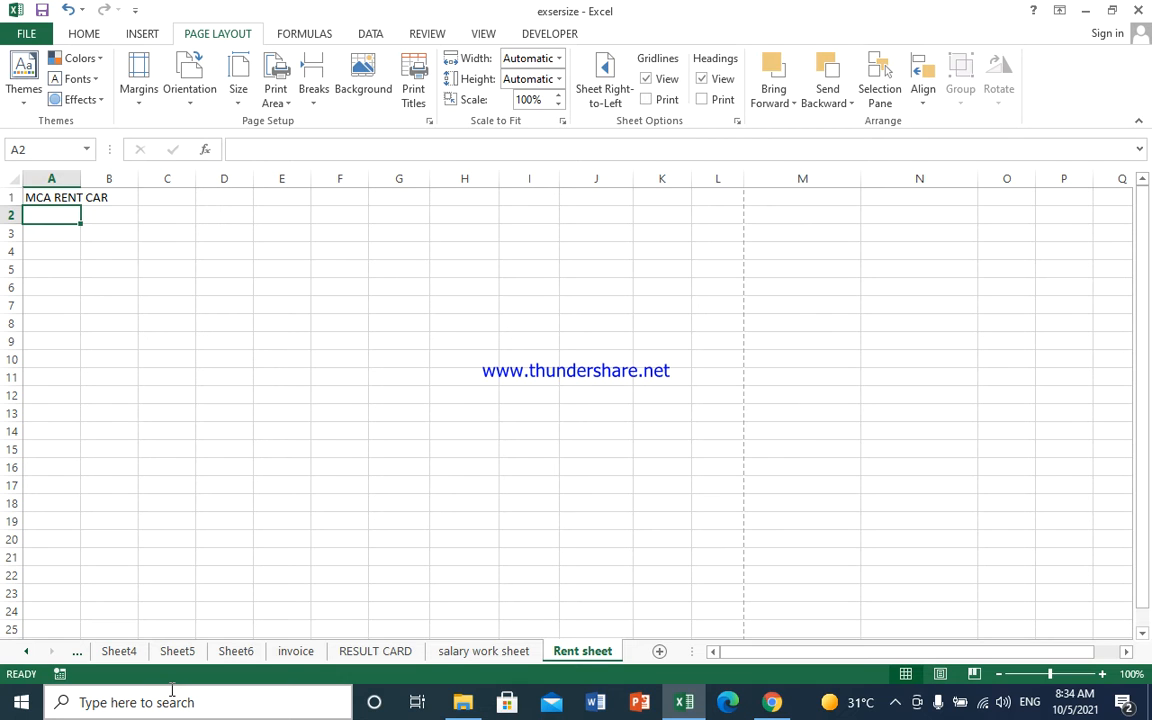
pyautogui.write('Bal')
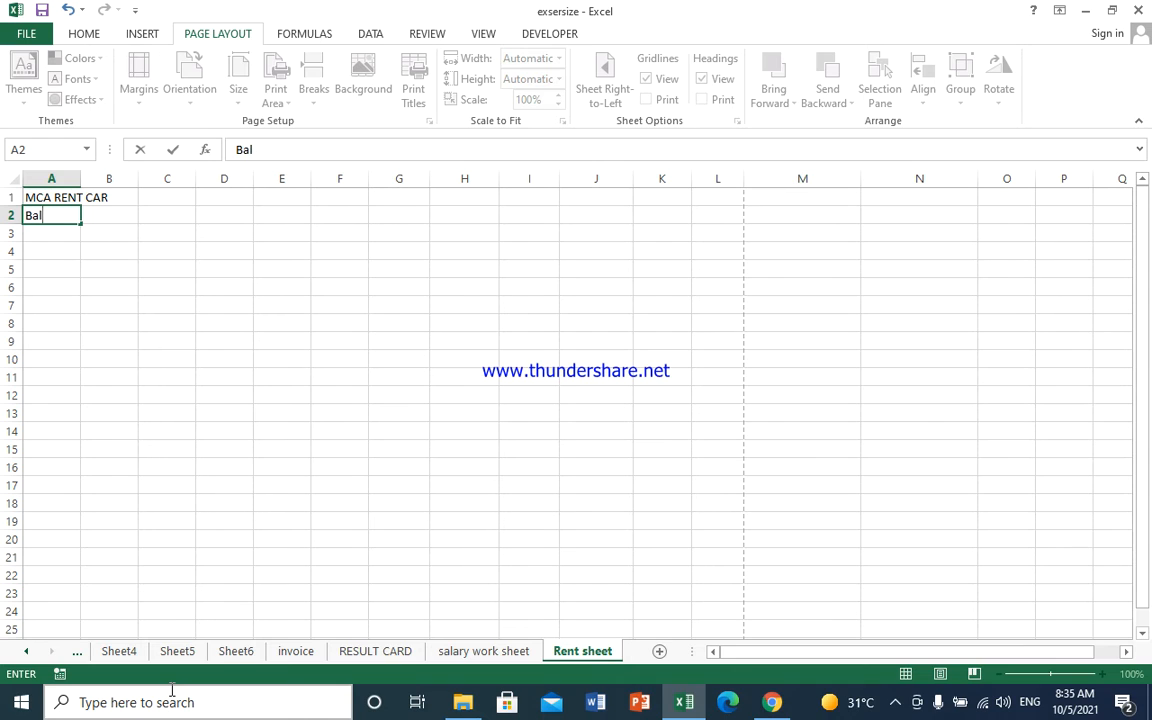
pyautogui.write('ochistan')
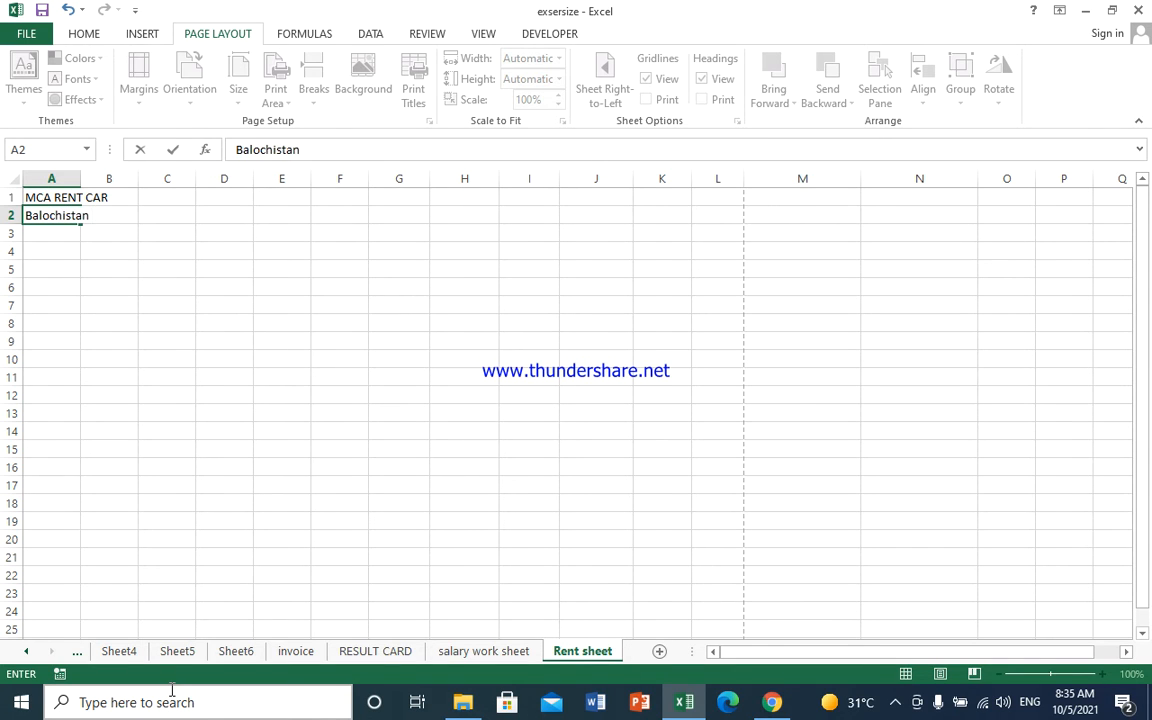
pyautogui.write(' Chama n')
pyautogui.press('BackSpace')
pyautogui.write('a n')
pyautogui.press('BackSpace')
pyautogui.press('BackSpace')
pyautogui.write('n')
pyautogui.press('Return')
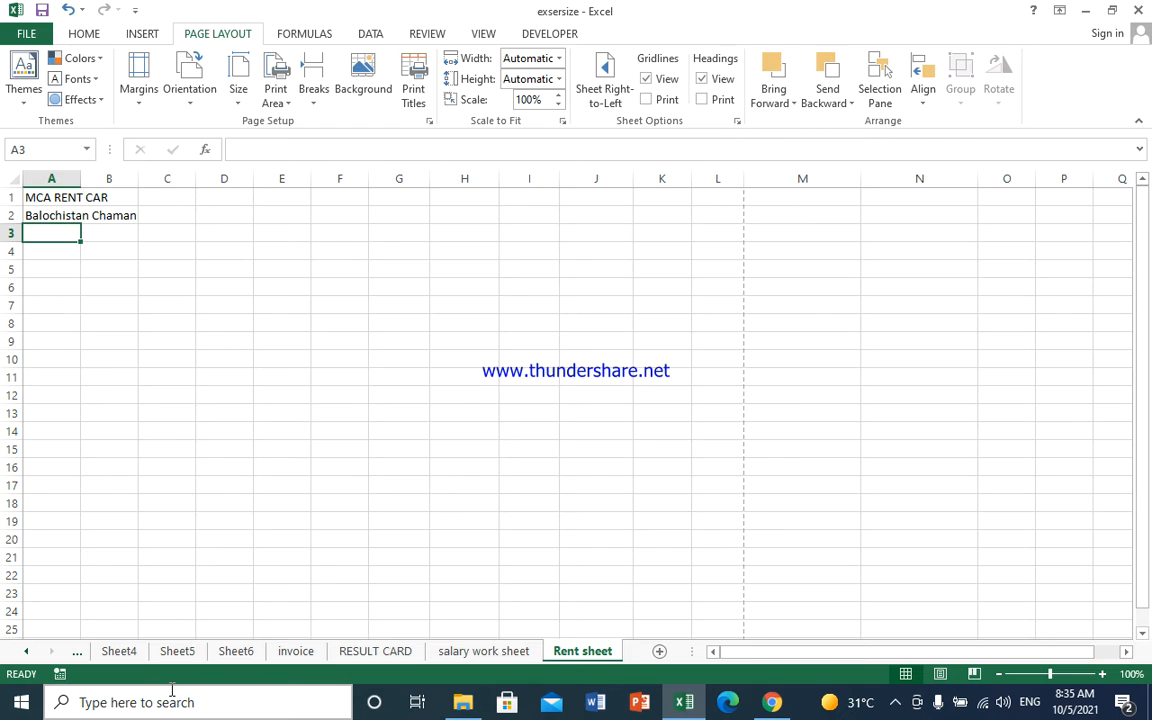
# - Add the 'Contact No:' and 'Code No:' labels in A3 and A4
pyautogui.write('Co')
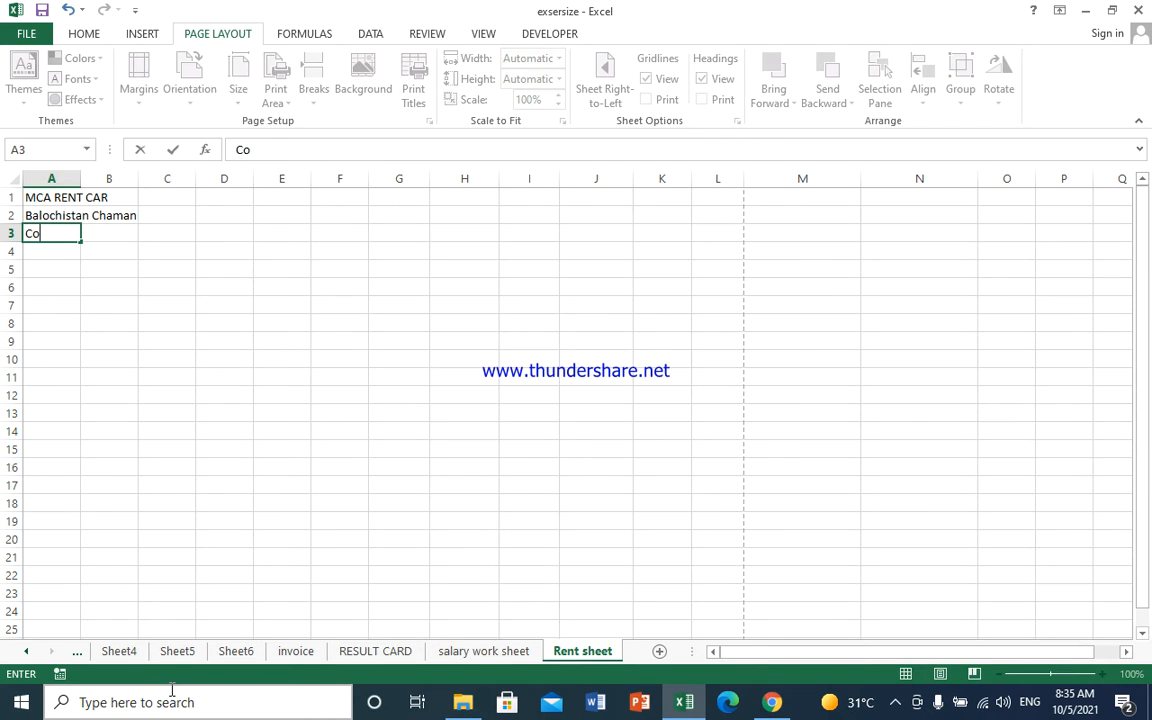
pyautogui.write('ntact No:')
pyautogui.press('Return')
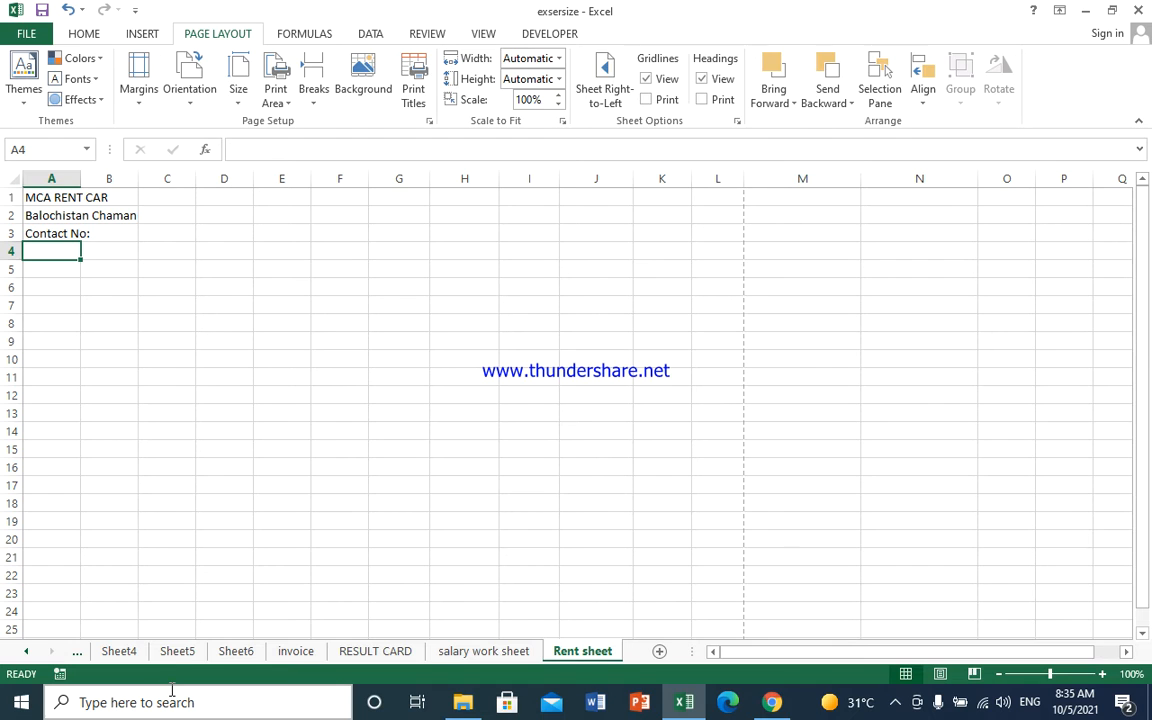
pyautogui.write('Code ')
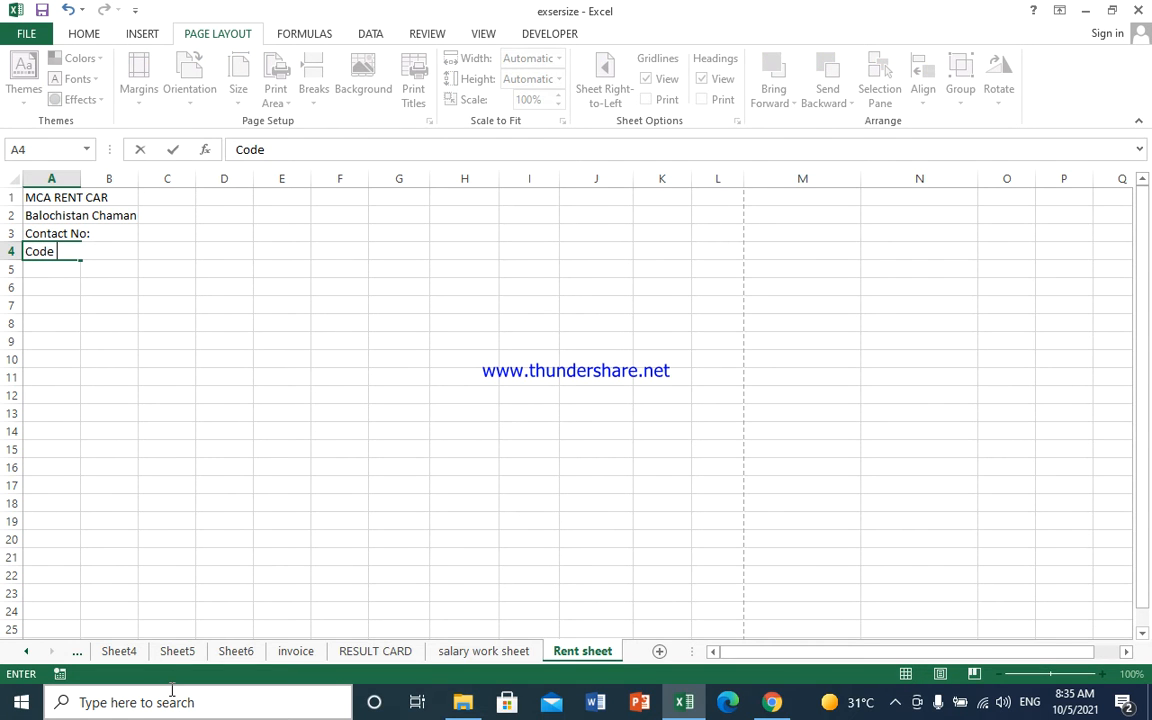
pyautogui.write('No:')
pyautogui.press('Tab')
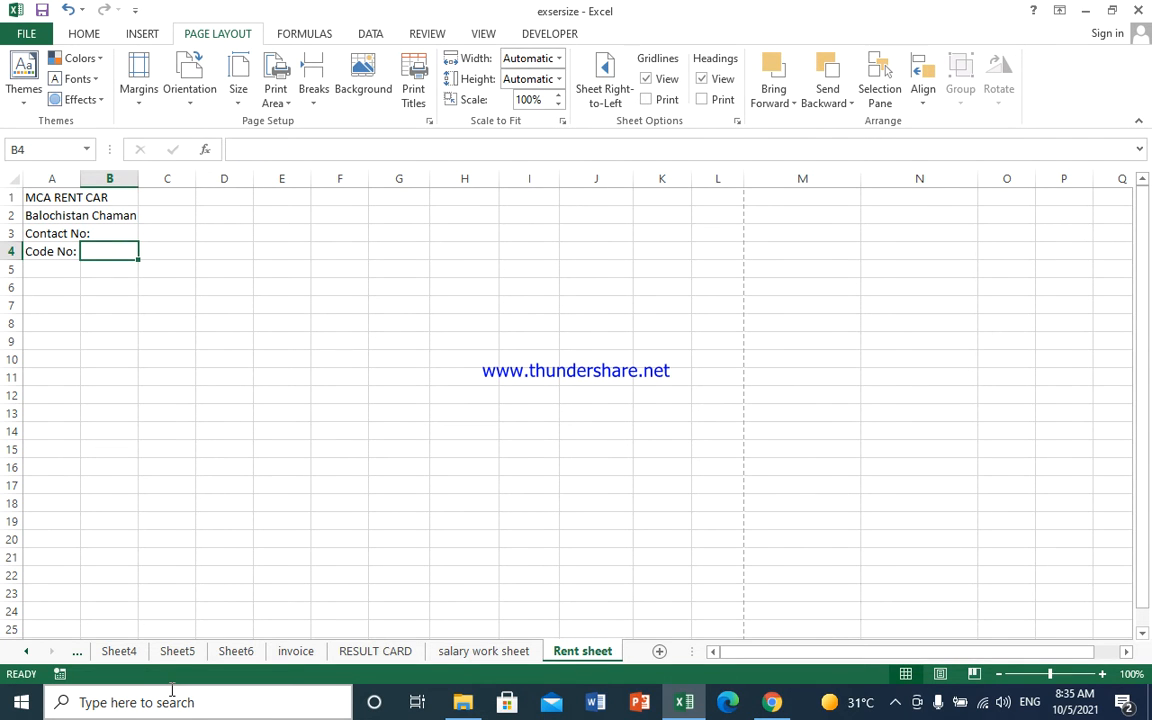
# - Enter headings Name, F/ Name, CNIC, Contact, Item Name and Issue Date in B4 through G4
pyautogui.write('N')
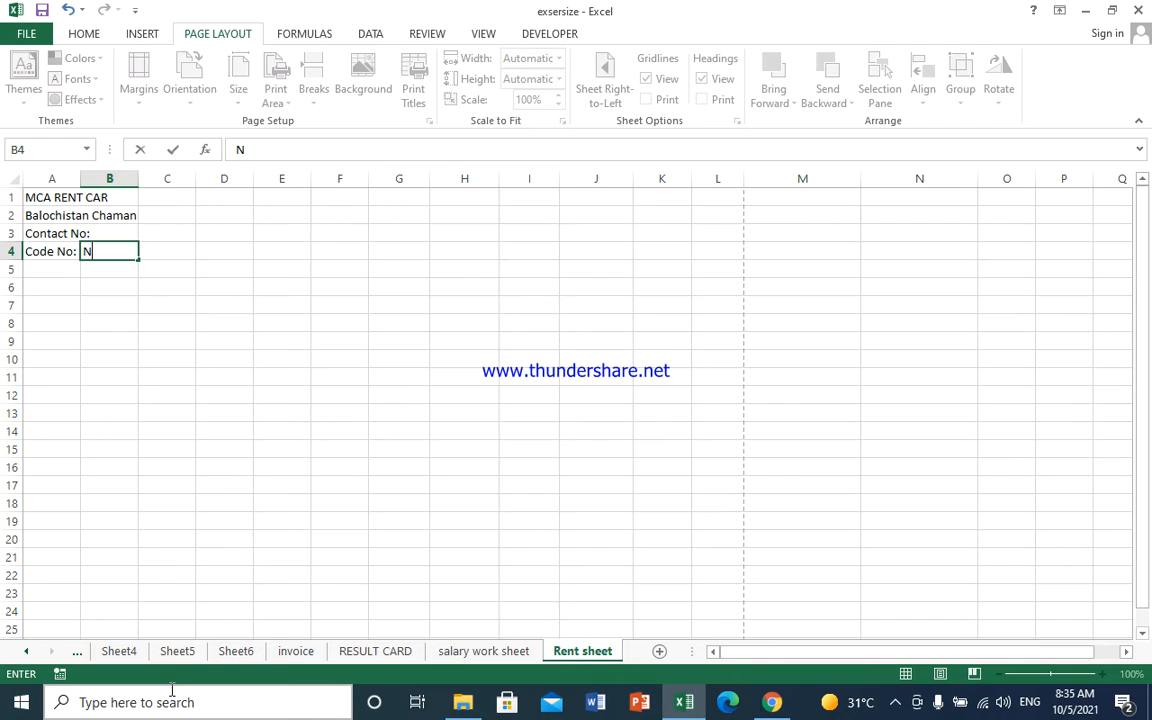
pyautogui.write('ame')
pyautogui.press('Tab')
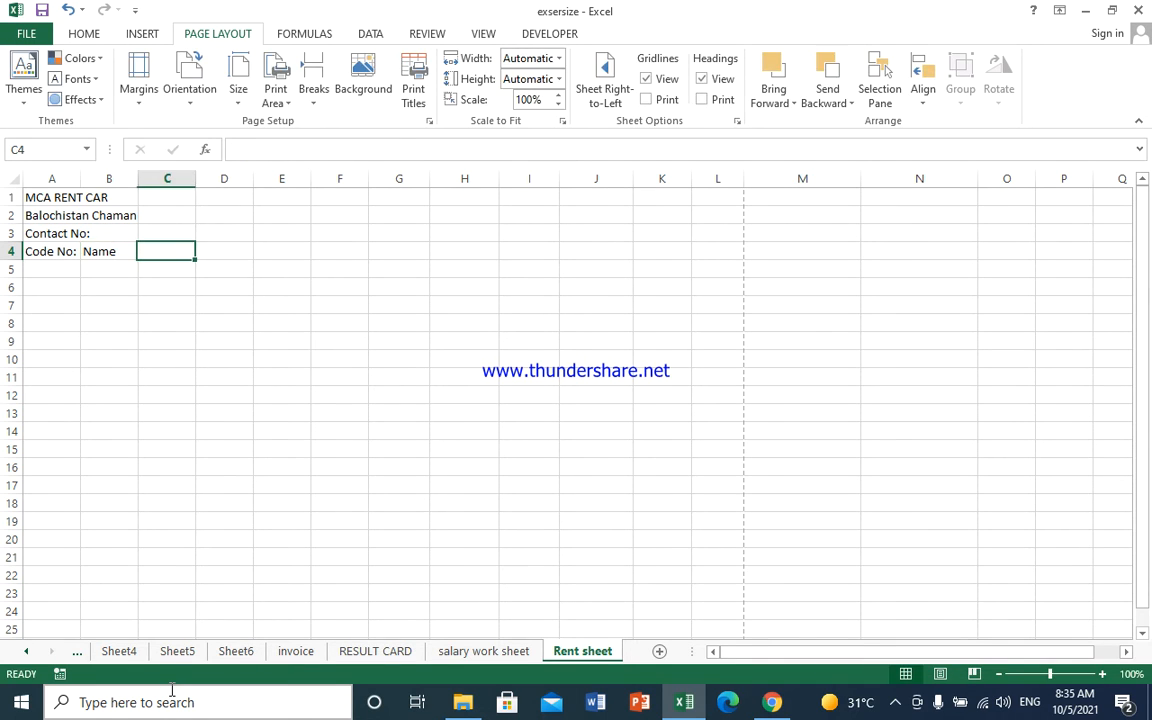
pyautogui.write('F')
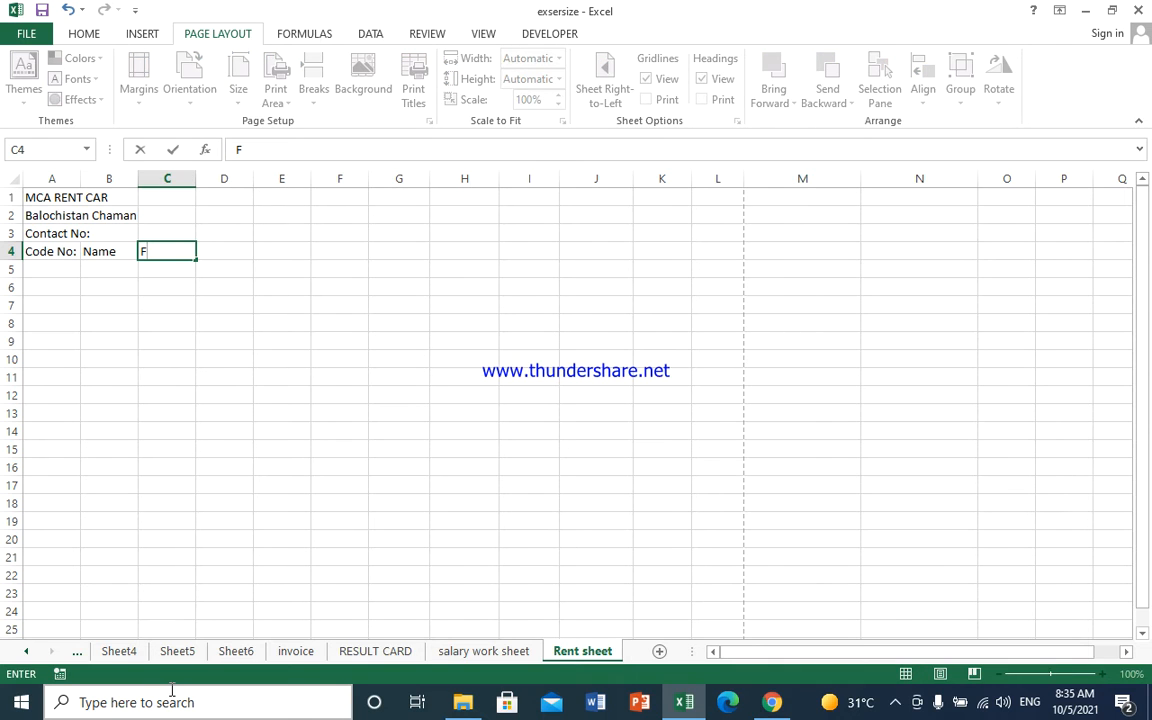
pyautogui.write('/ Name')
pyautogui.press('Tab')
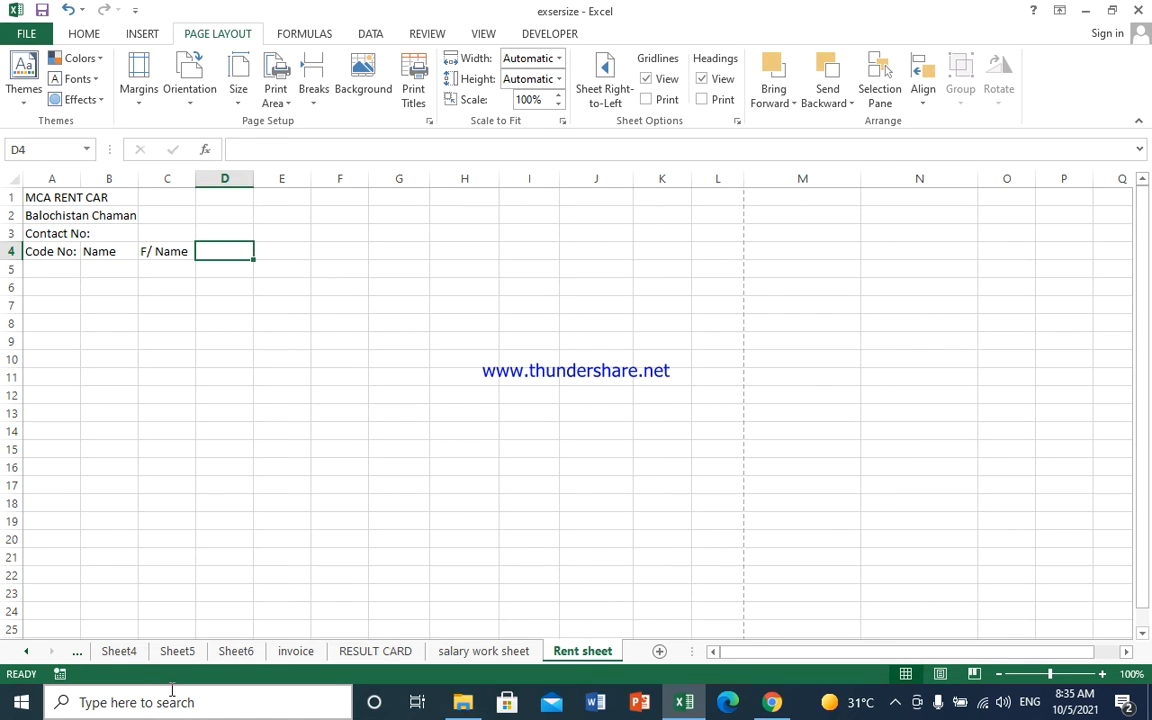
pyautogui.write('CNIC')
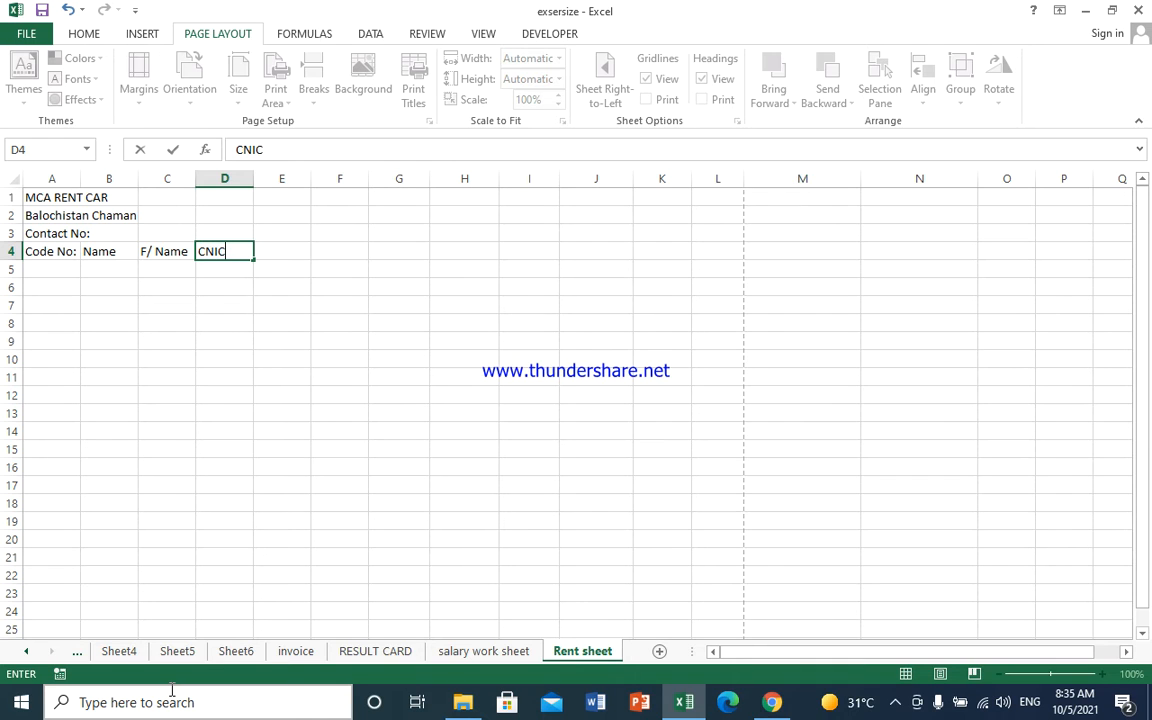
pyautogui.press('Tab')
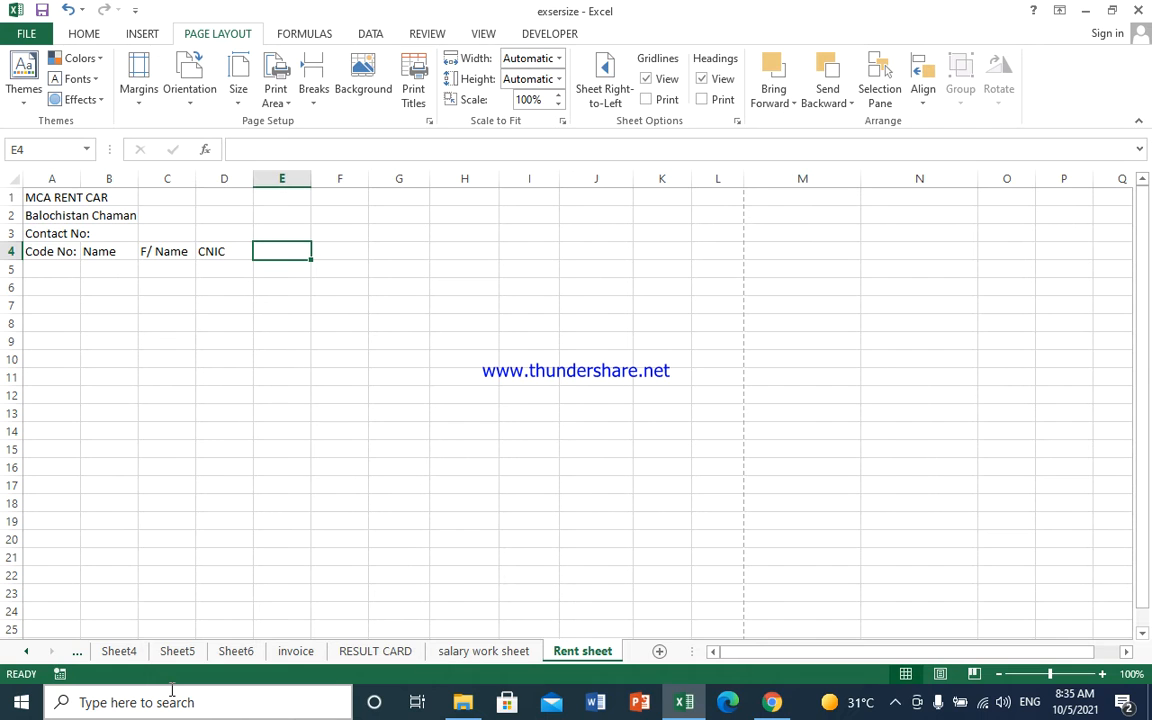
pyautogui.write('C')
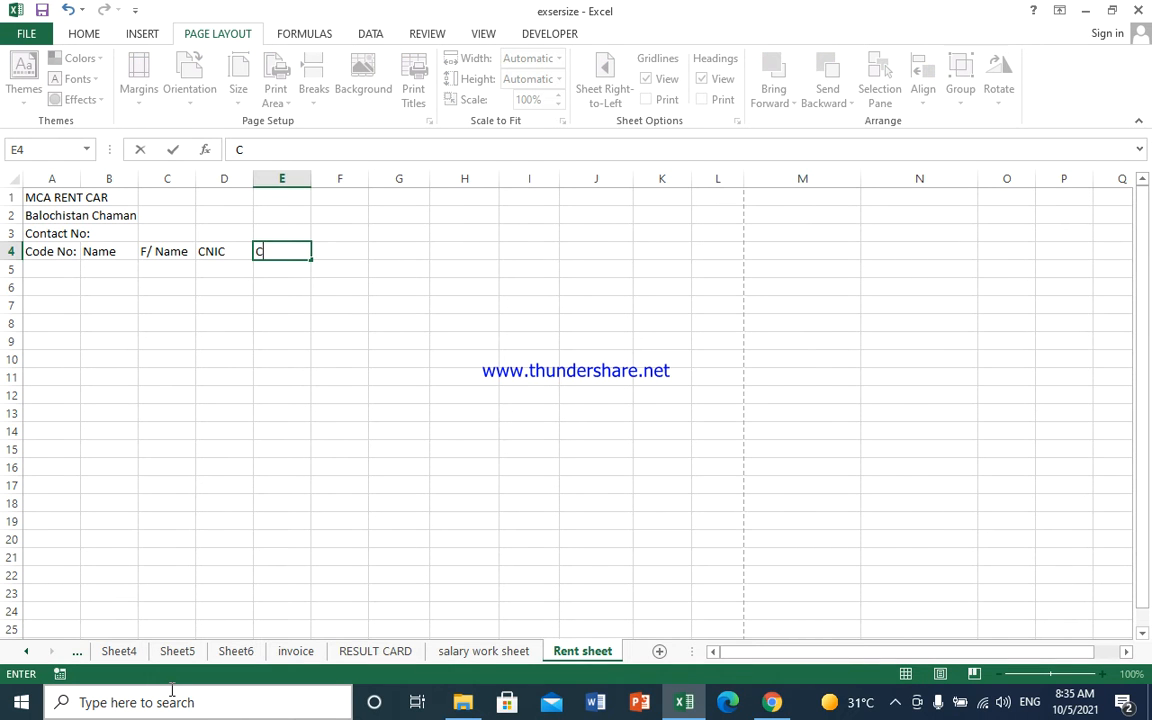
pyautogui.write('ontact')
pyautogui.press('Tab')
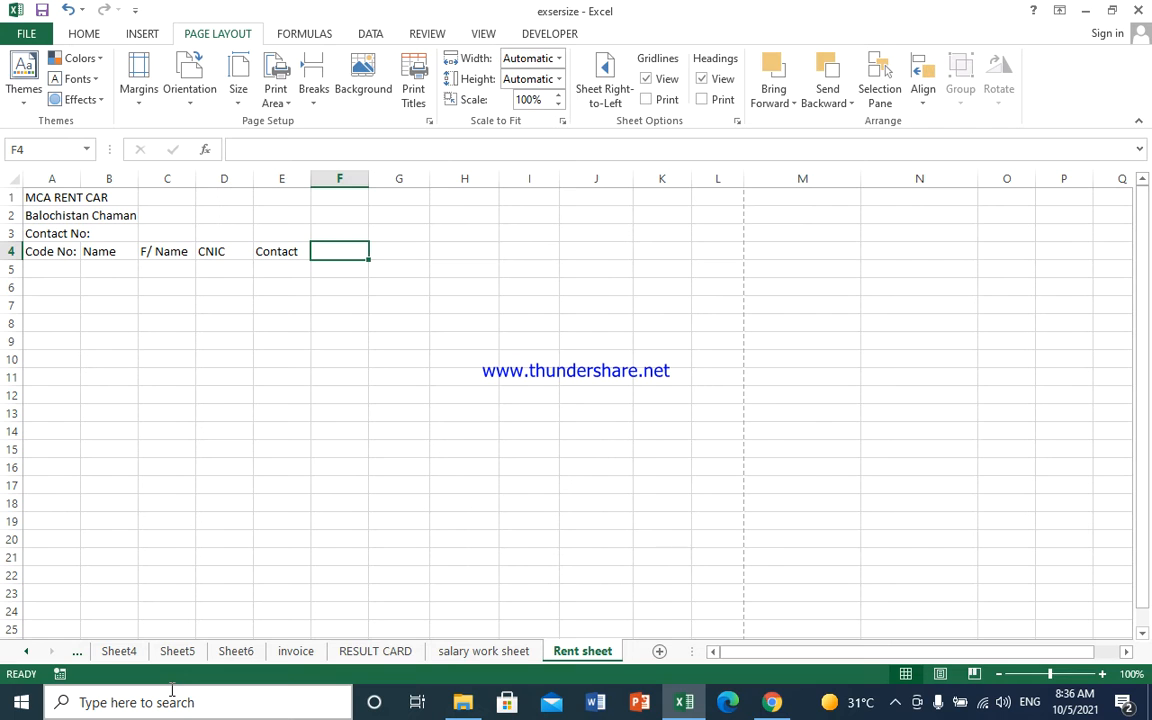
pyautogui.write('Item')
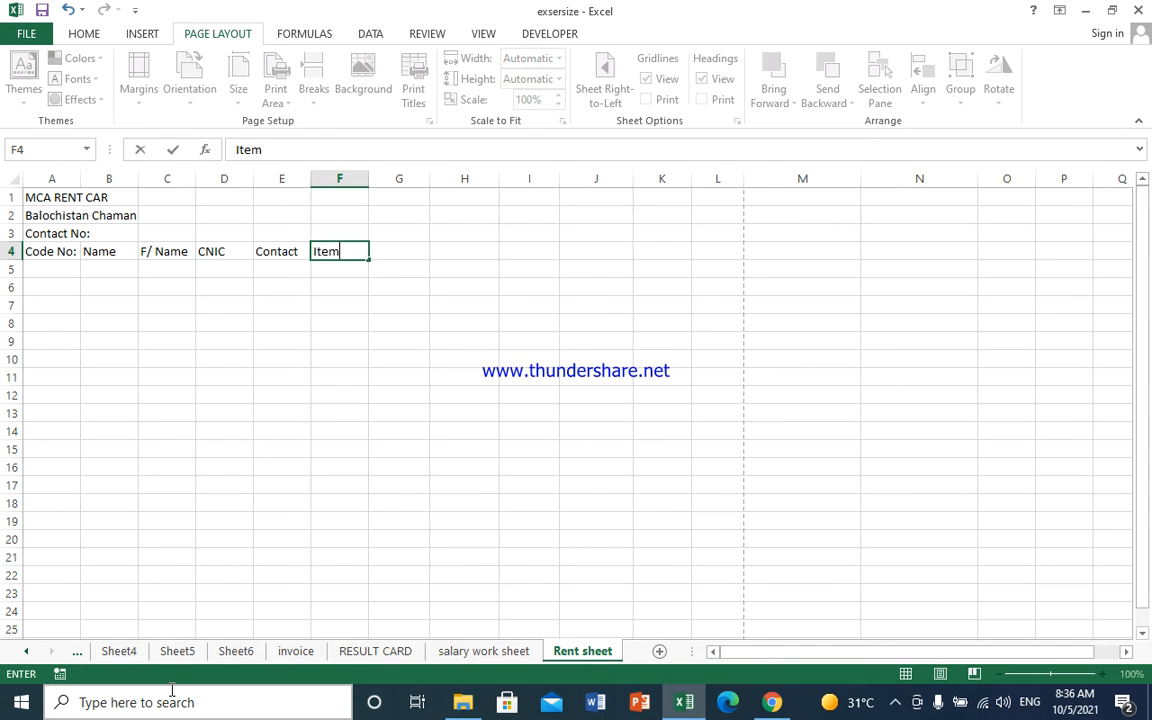
pyautogui.write(' Name')
pyautogui.press('Tab')
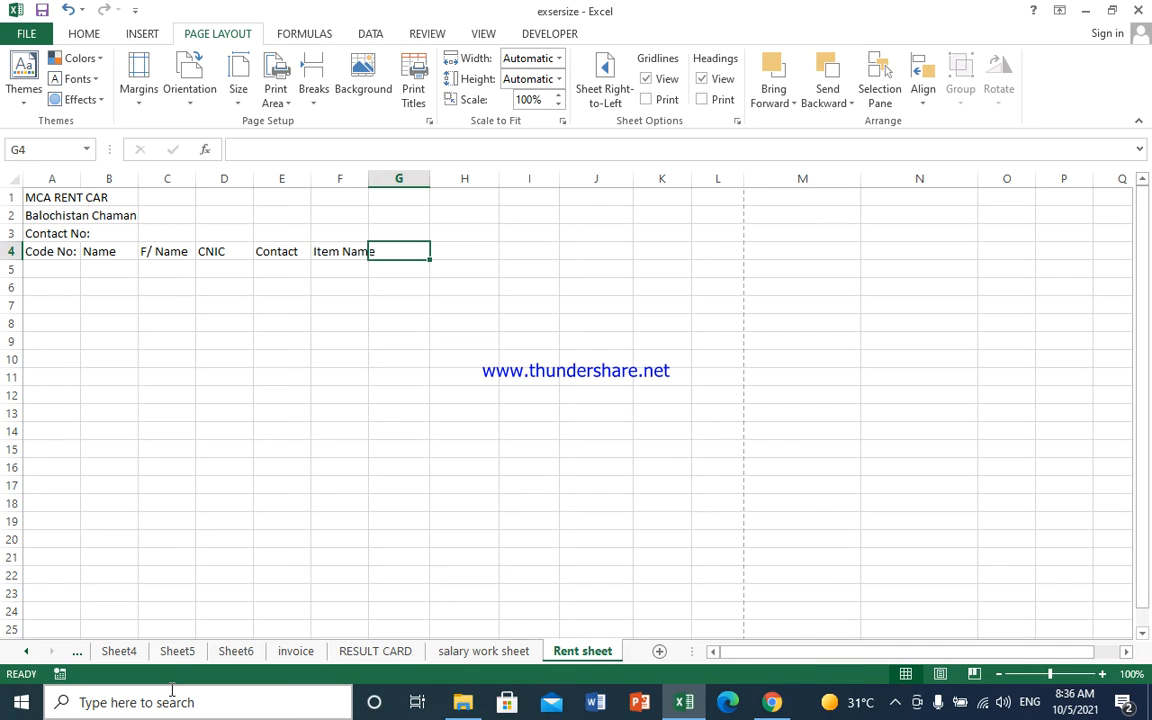
pyautogui.write('Issue Date')
pyautogui.press('Tab')
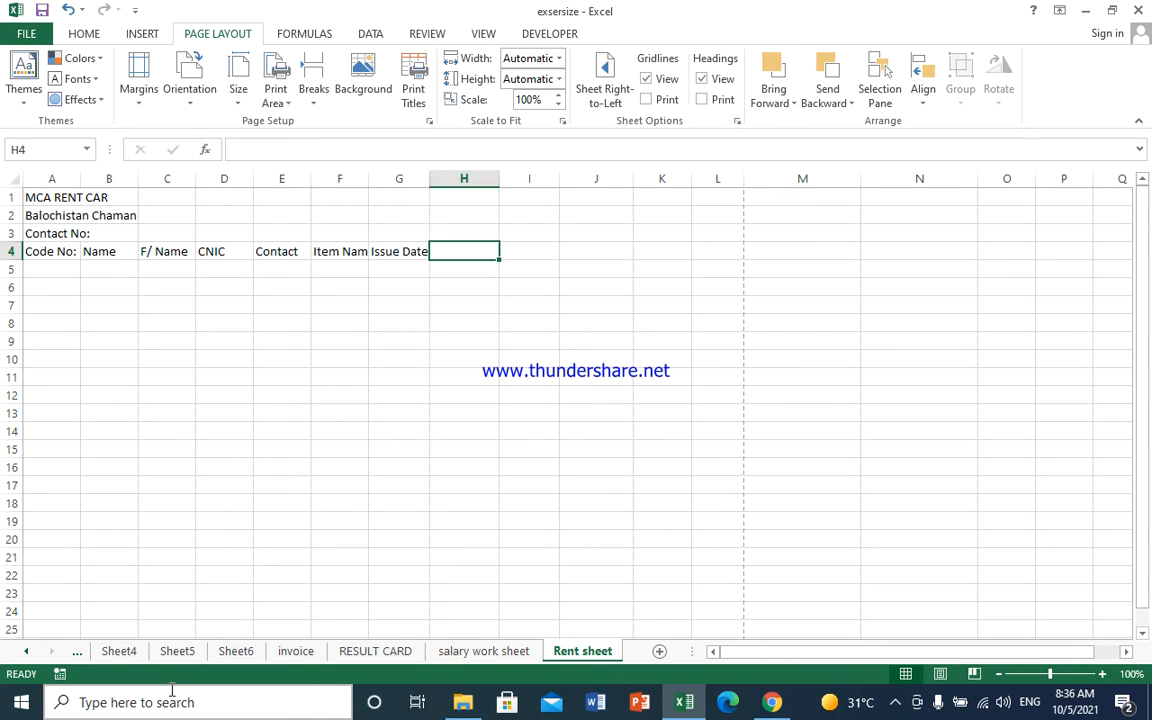
# - Enter headings Return Date, Total Days, Rent per day and Total rent in H4 through K4
pyautogui.write('Rrturn')
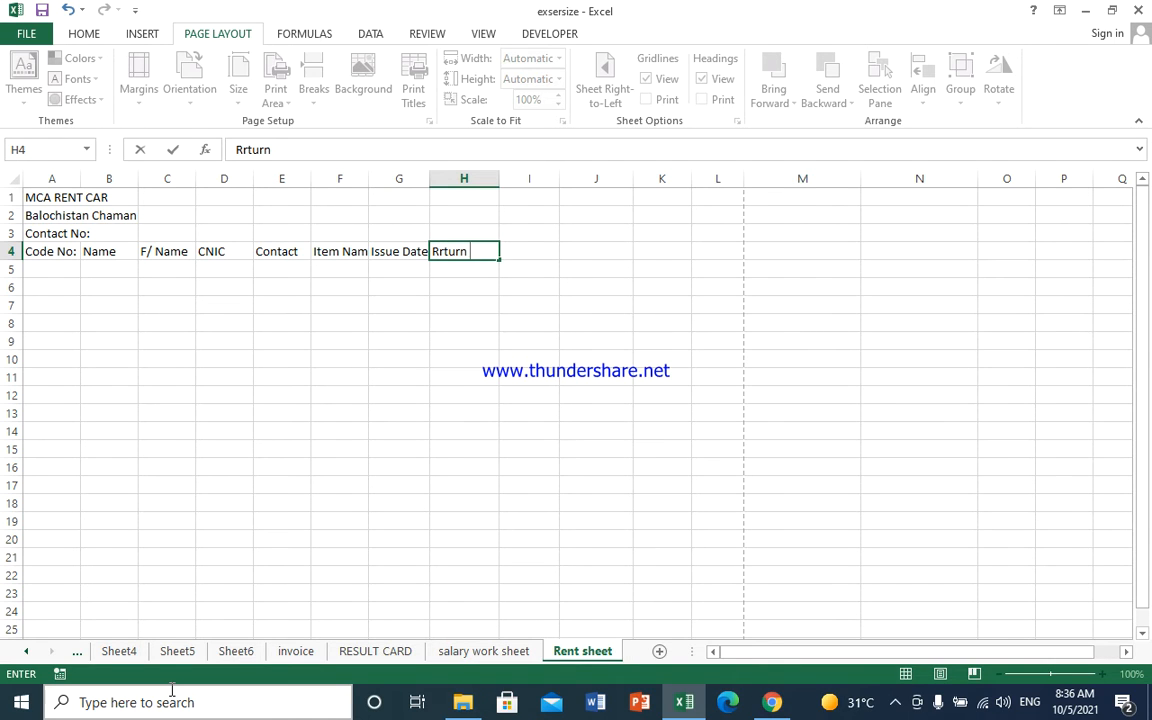
pyautogui.press('BackSpace')
pyautogui.press('BackSpace')
pyautogui.press('BackSpace')
pyautogui.press('BackSpace')
pyautogui.press('BackSpace')
pyautogui.write('eturn Date')
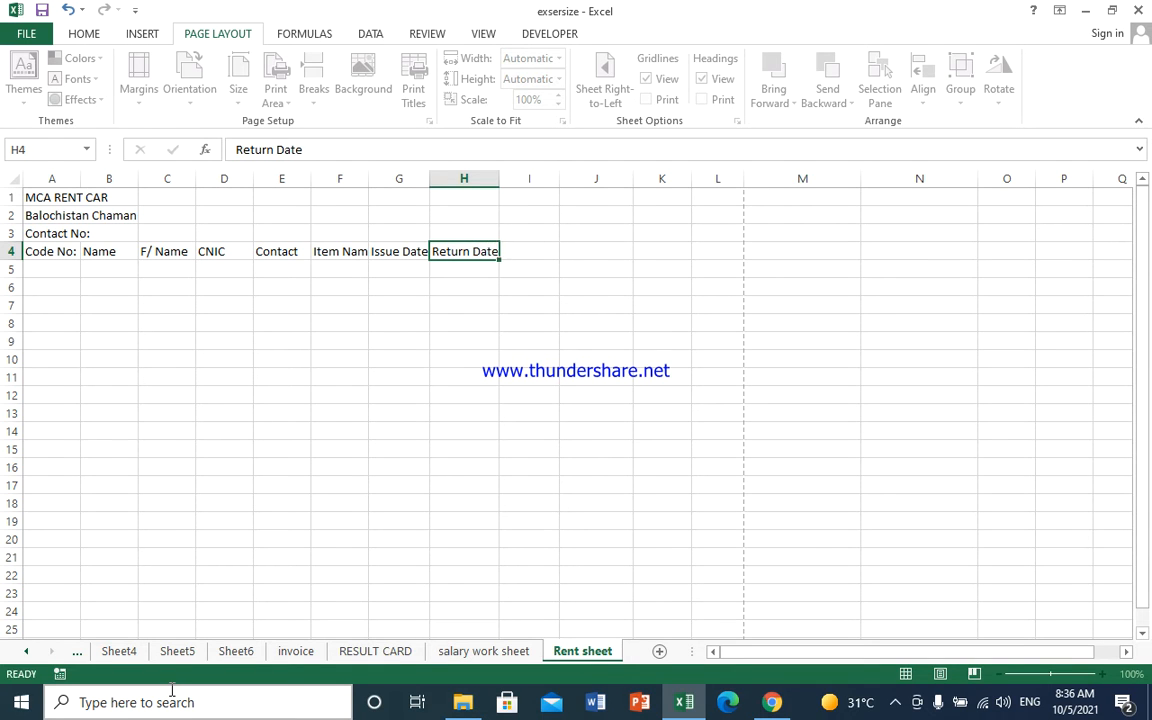
pyautogui.press('Tab')
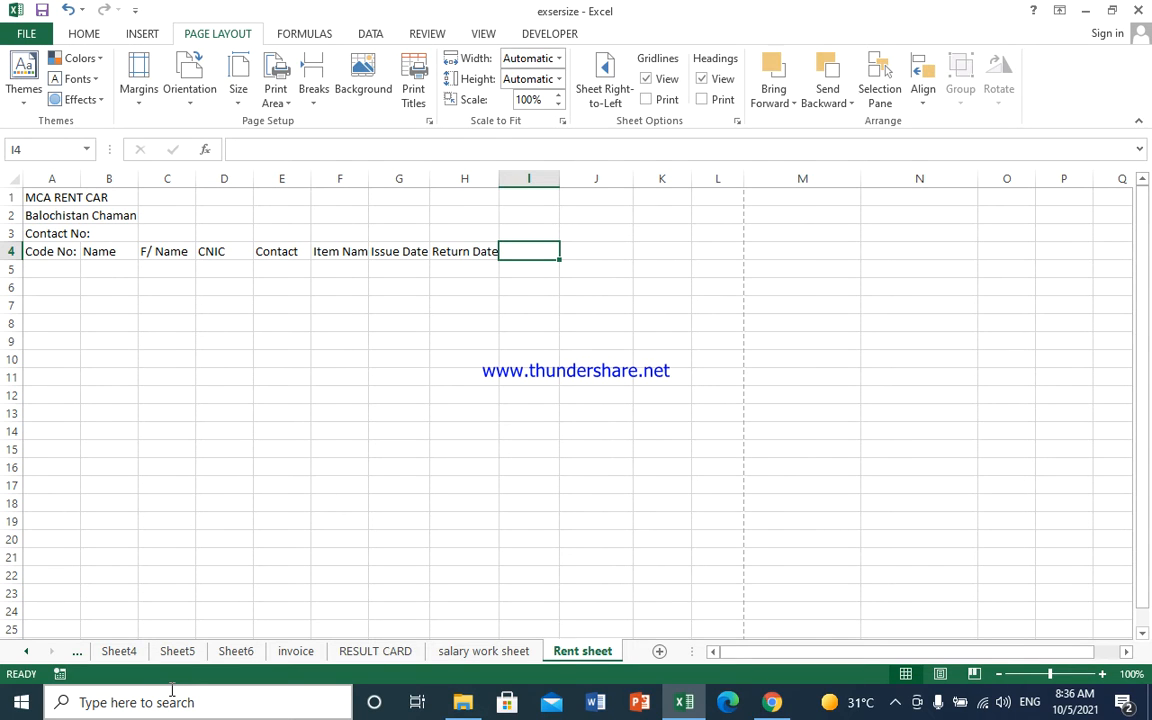
pyautogui.write('T')
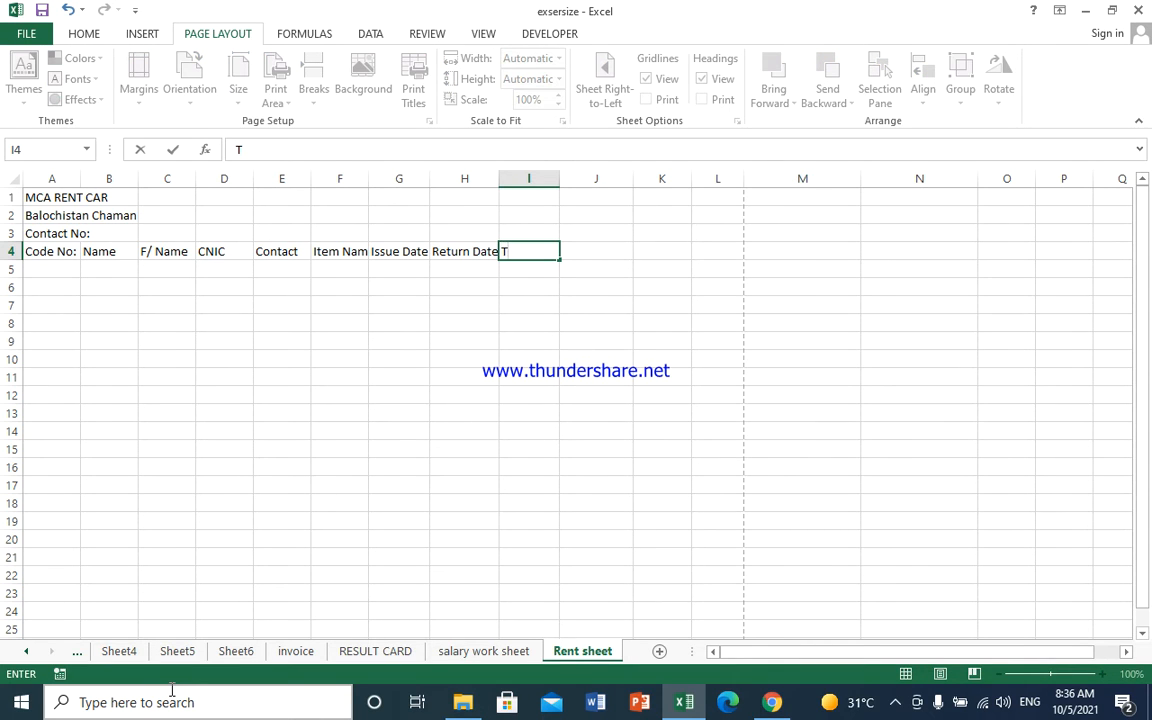
pyautogui.write('otal Days')
pyautogui.press('Tab')
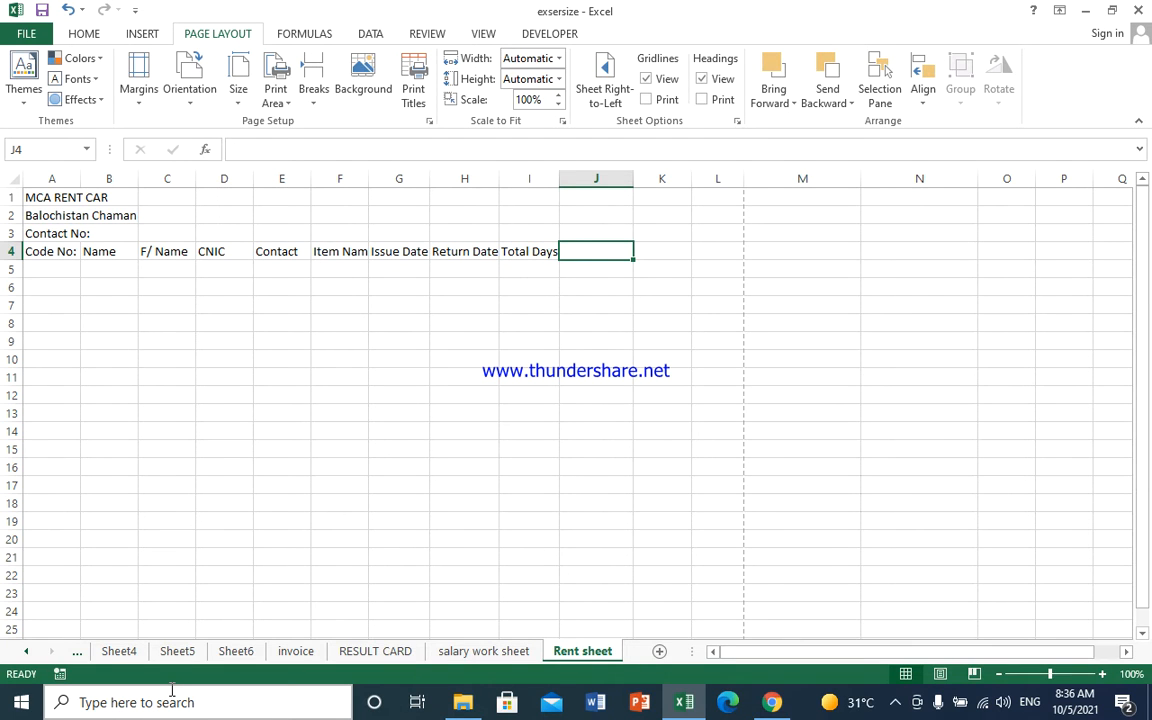
pyautogui.write('R')
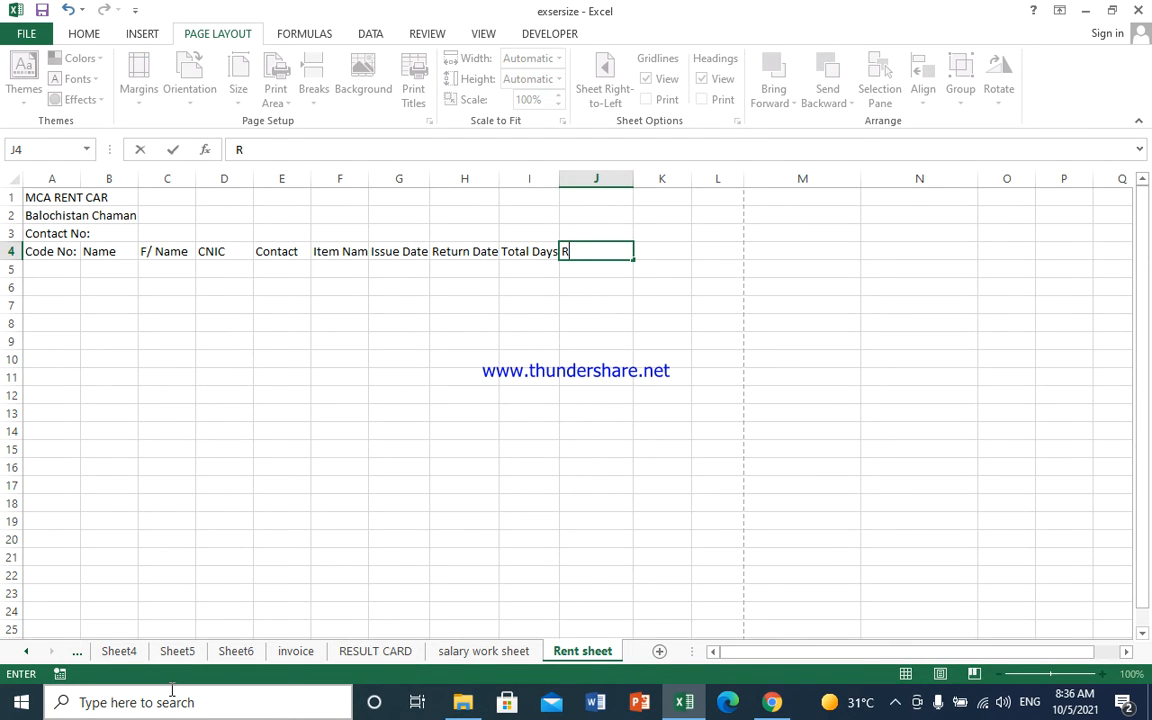
pyautogui.write('ent per day')
pyautogui.press('Tab')
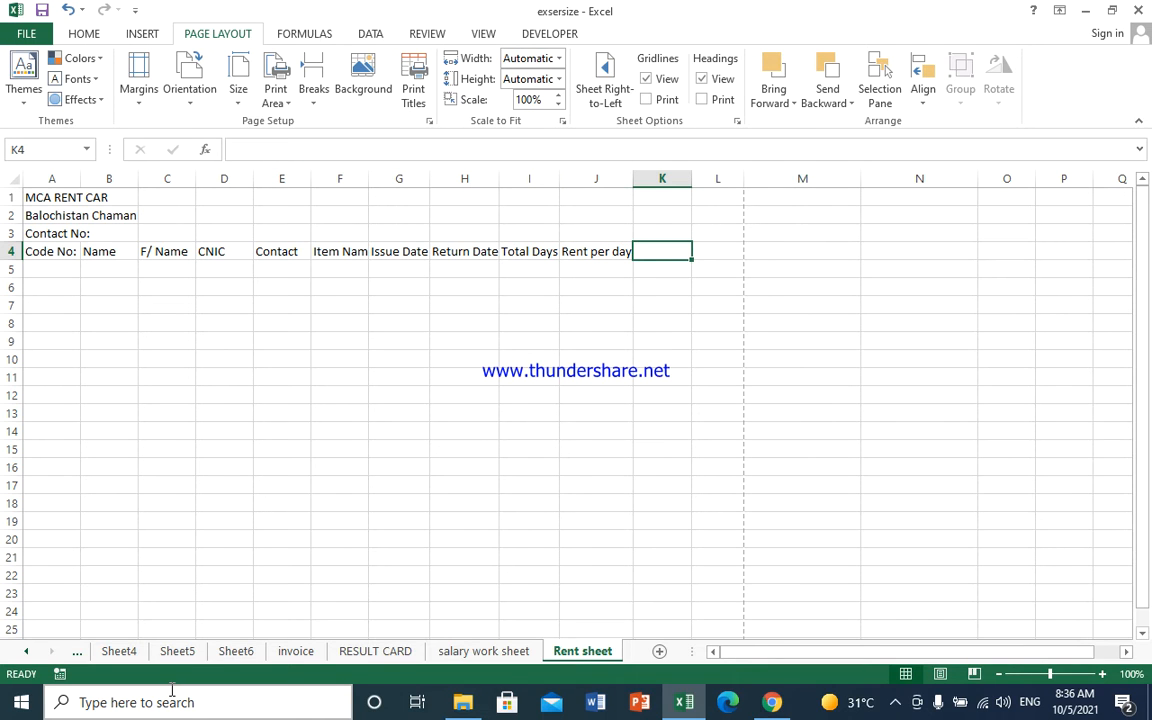
pyautogui.write('Total')
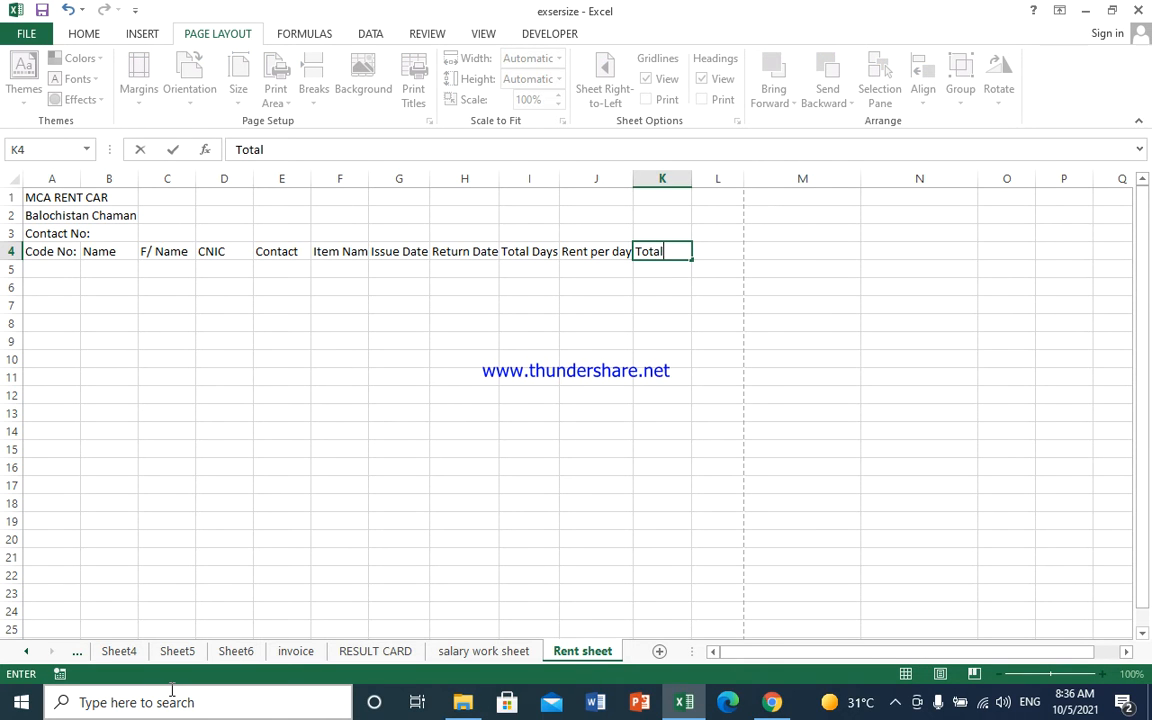
pyautogui.write(' rent')
pyautogui.press('BackSpace')
pyautogui.press('BackSpace')
pyautogui.press('BackSpace')
pyautogui.press('Tab')
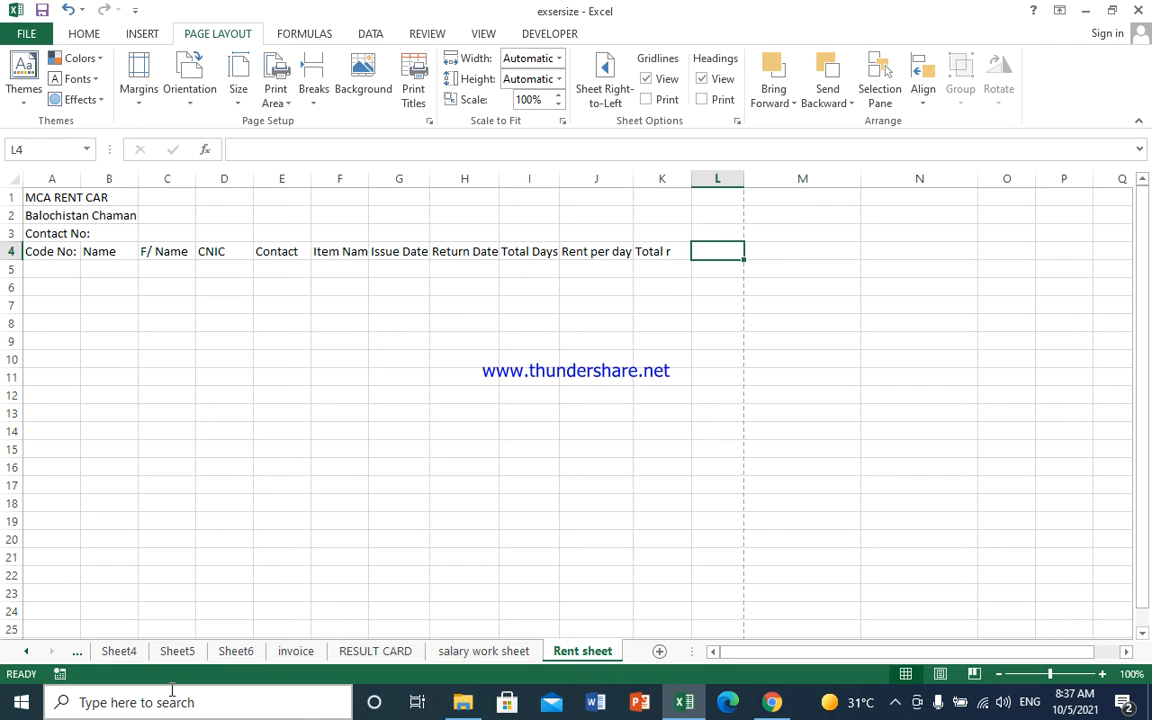
# - Correct K4 to 'Total Rent' and add the 'Advance' heading in L4
pyautogui.press('Left')
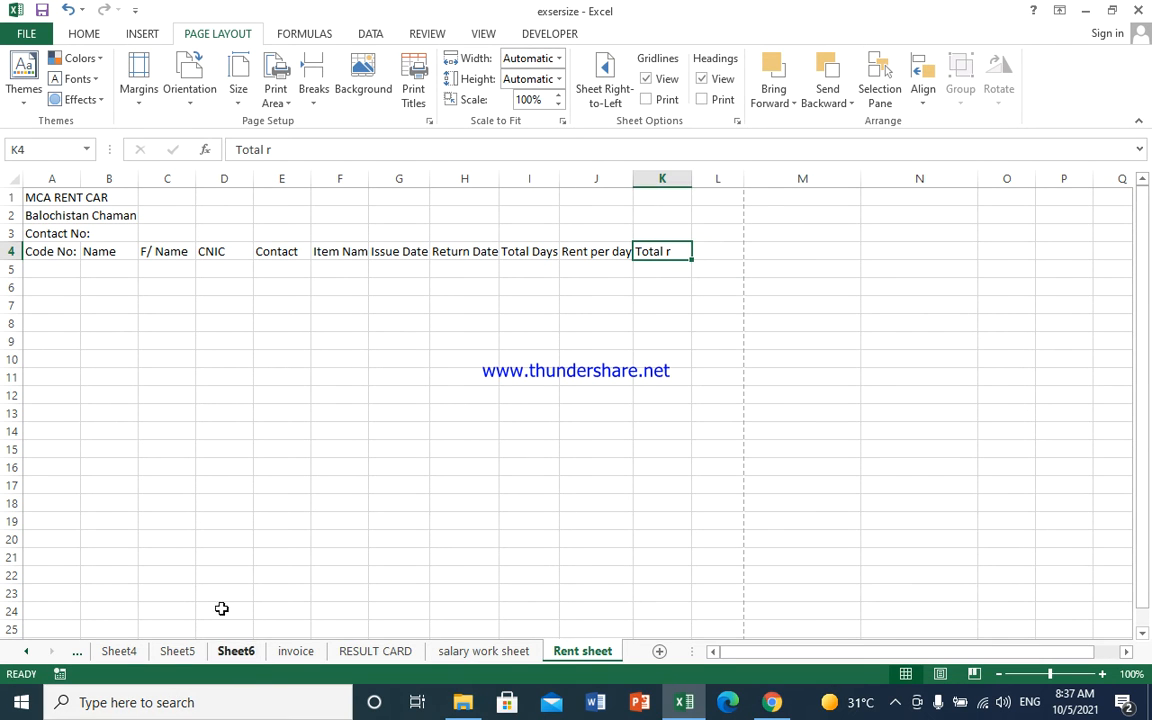
pyautogui.doubleClick(671, 248)
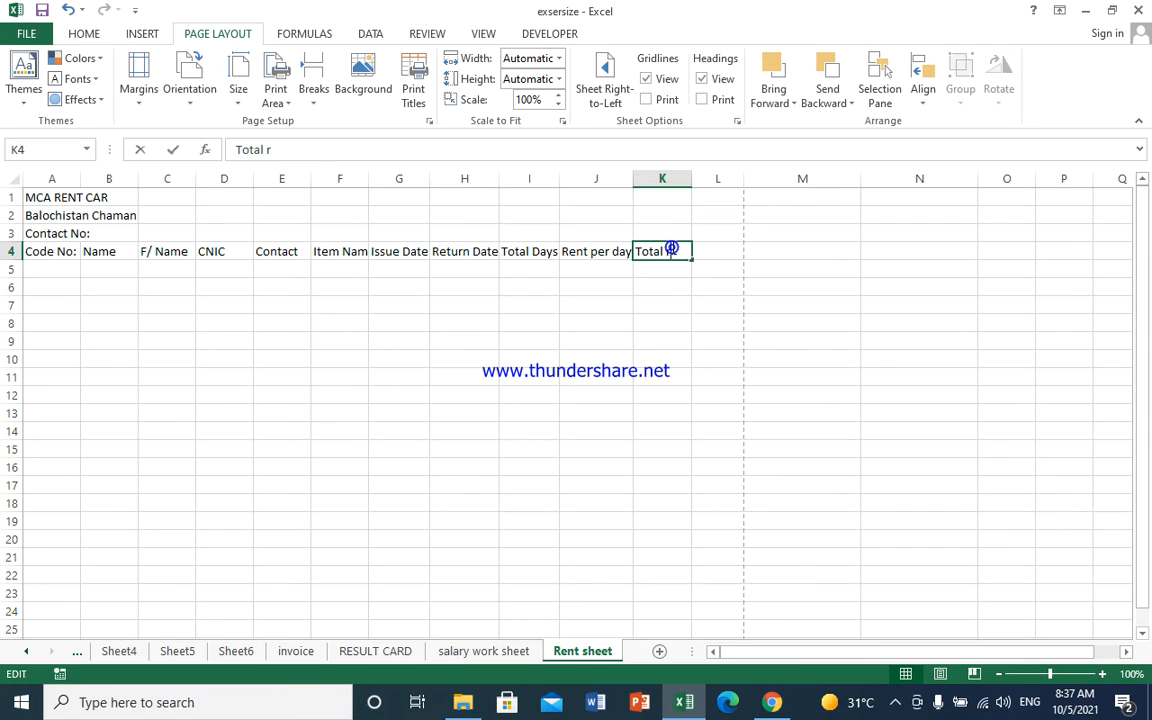
pyautogui.press('BackSpace')
pyautogui.write('Rent')
pyautogui.press('Tab')
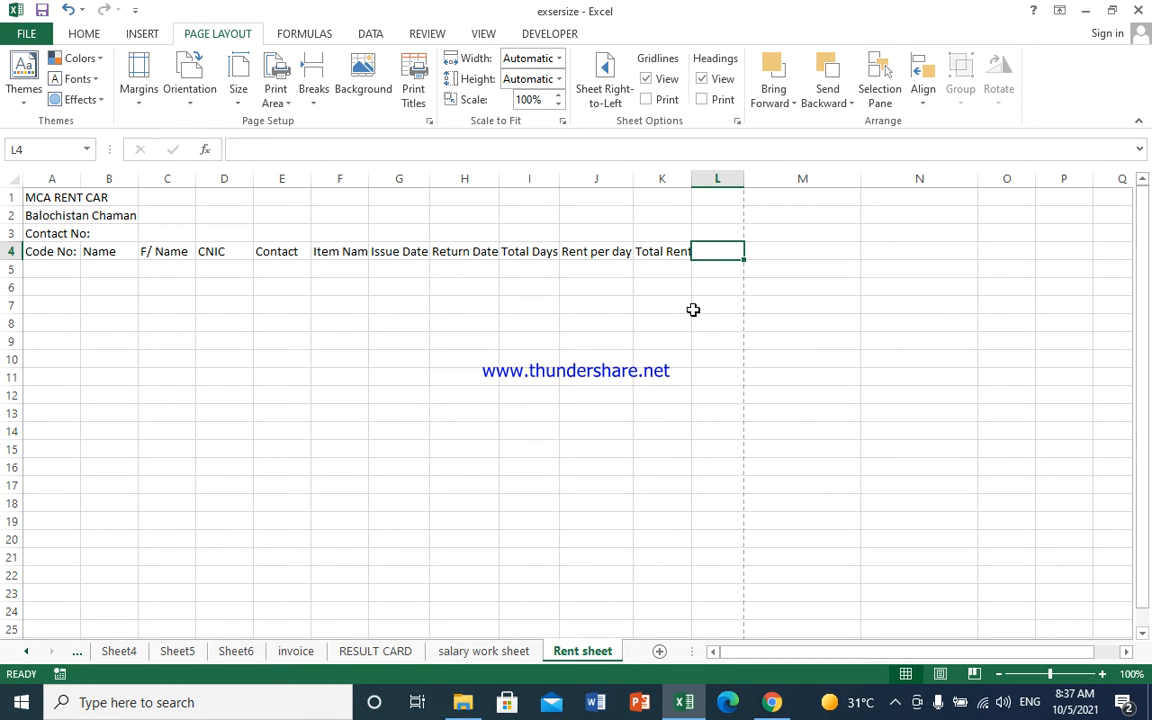
pyautogui.write('Ad')
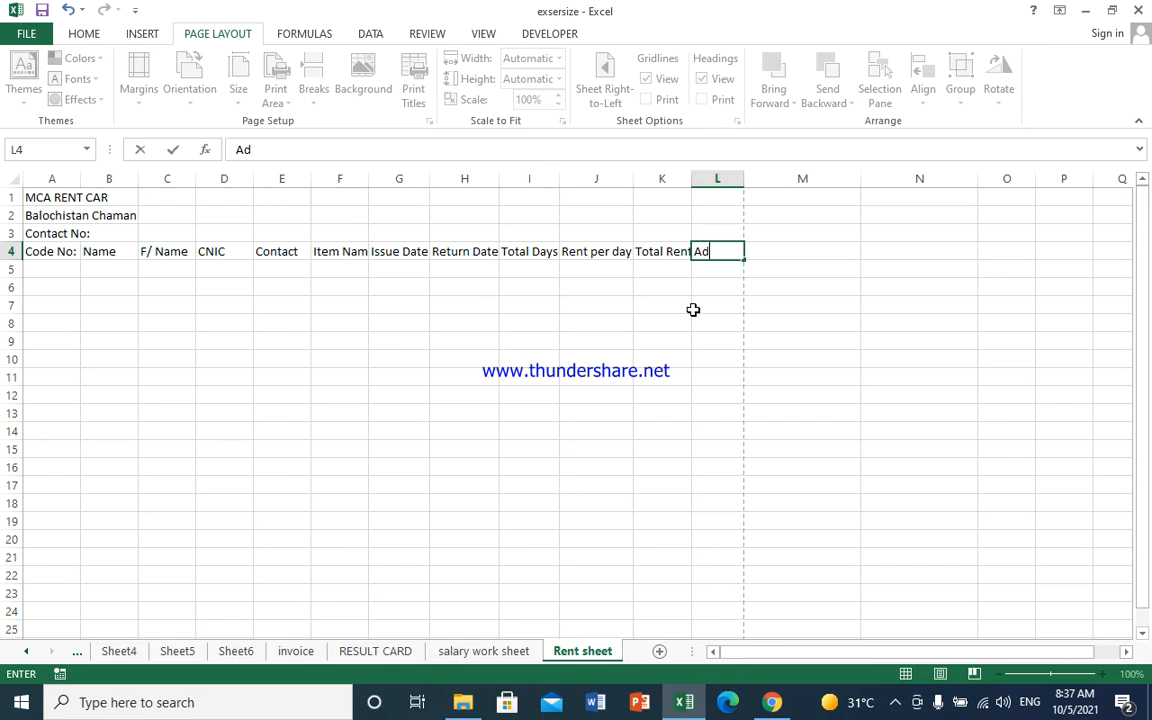
pyautogui.write('vance')
pyautogui.press('Tab')
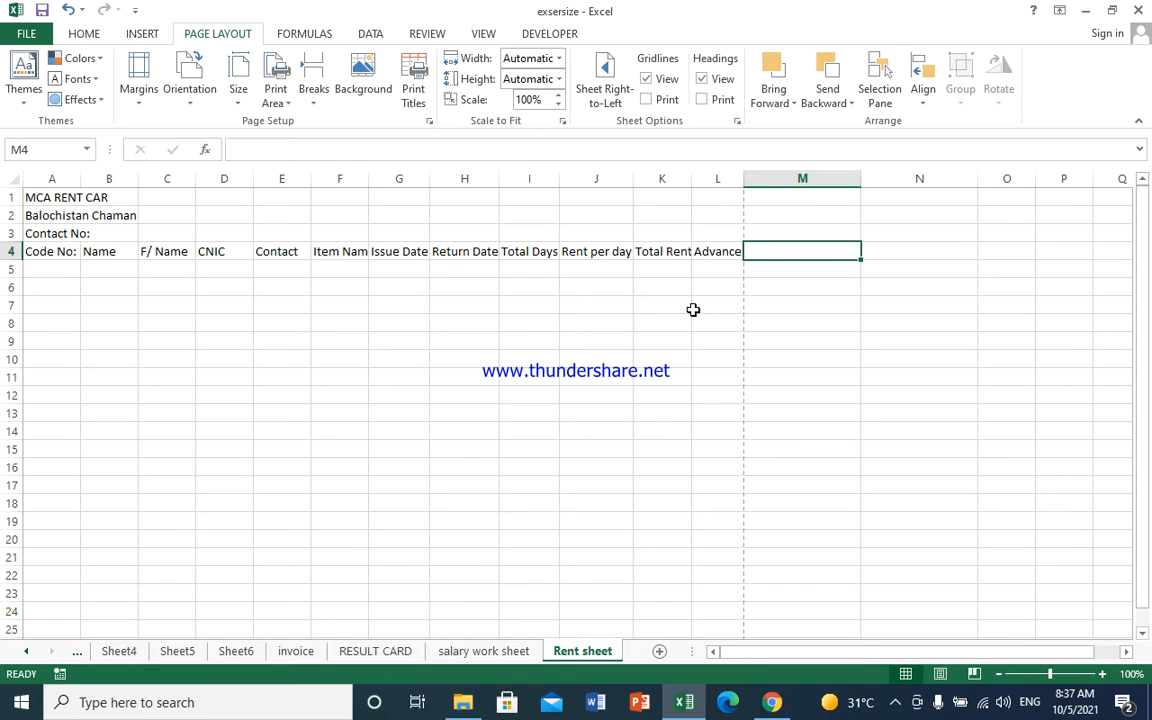
# - Enter 'Balance' in M4, fixing its typo, and 'Return back amount' in N4
pyautogui.write('Balc')
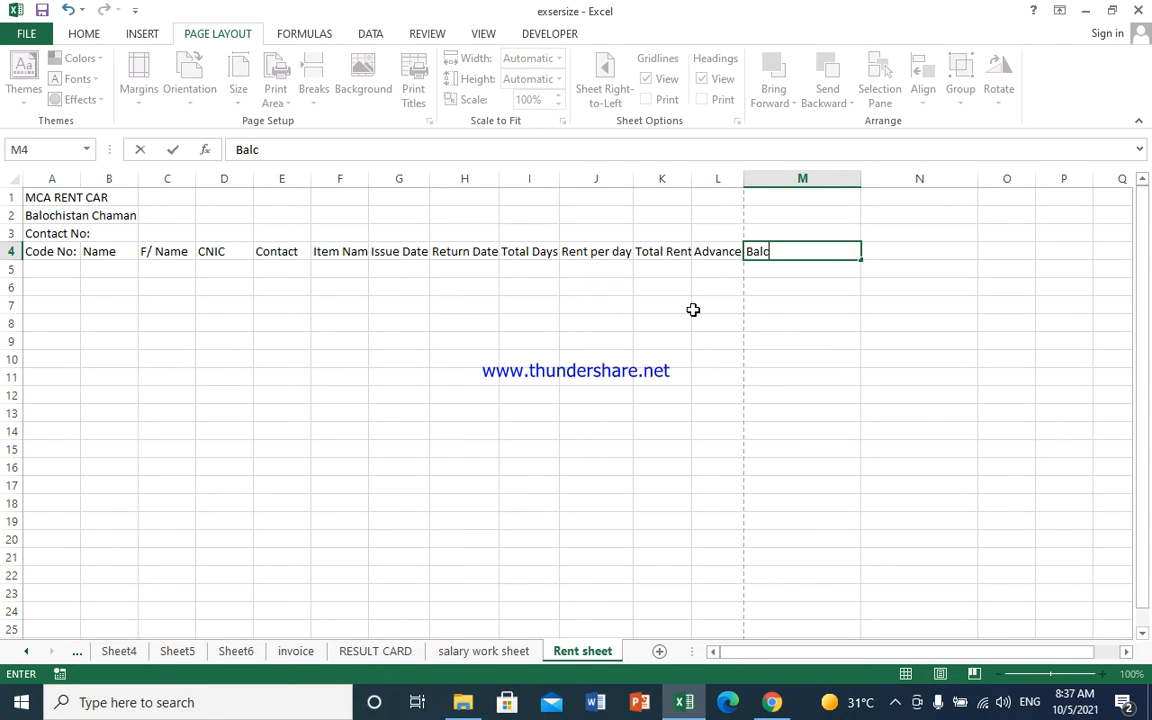
pyautogui.press('BackSpace')
pyautogui.write('ancel')
pyautogui.press('Tab')
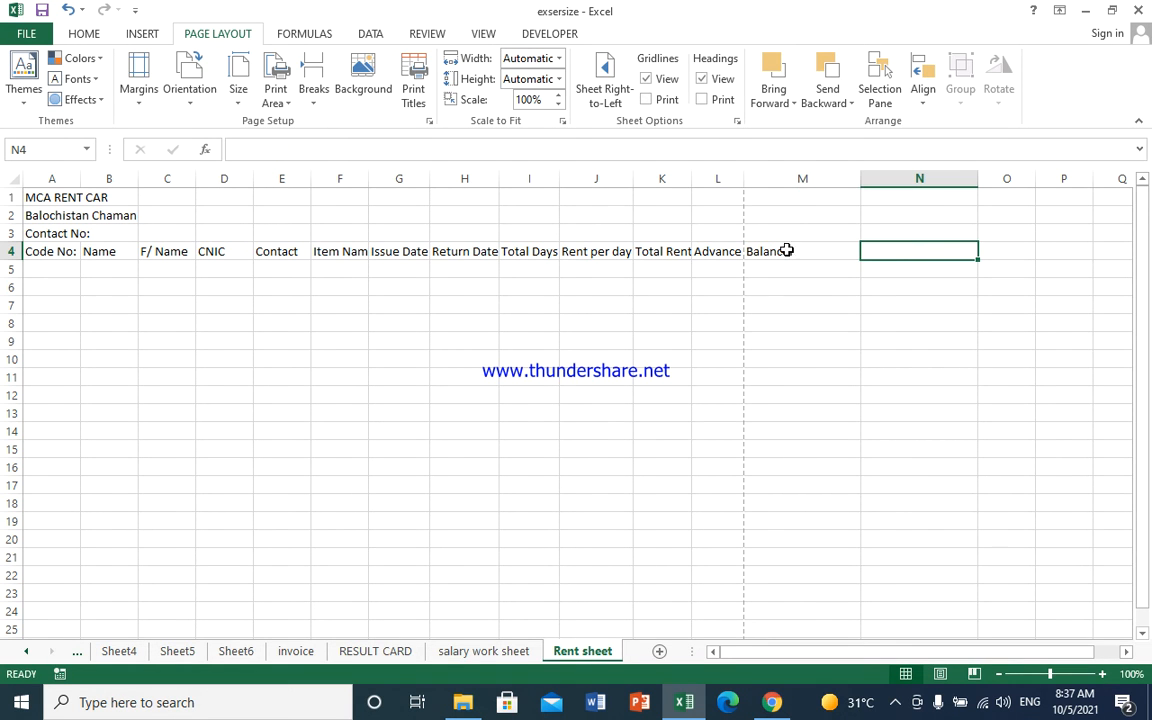
pyautogui.click(809, 251)
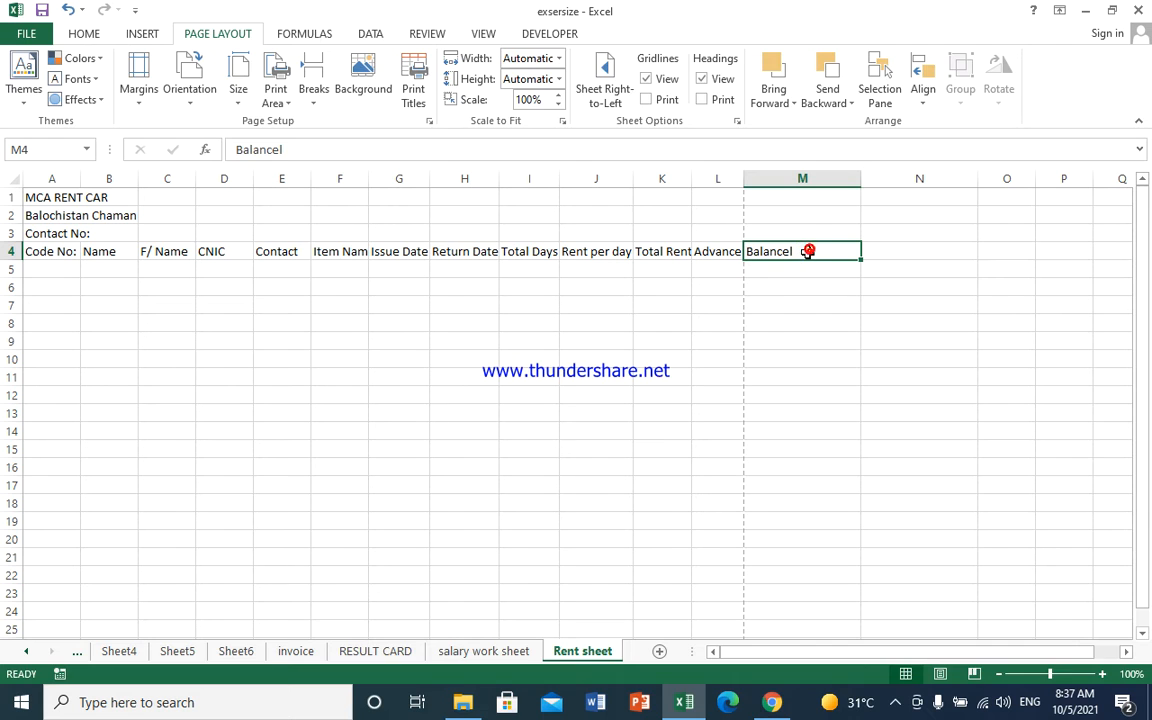
pyautogui.doubleClick(809, 251)
pyautogui.press('BackSpace')
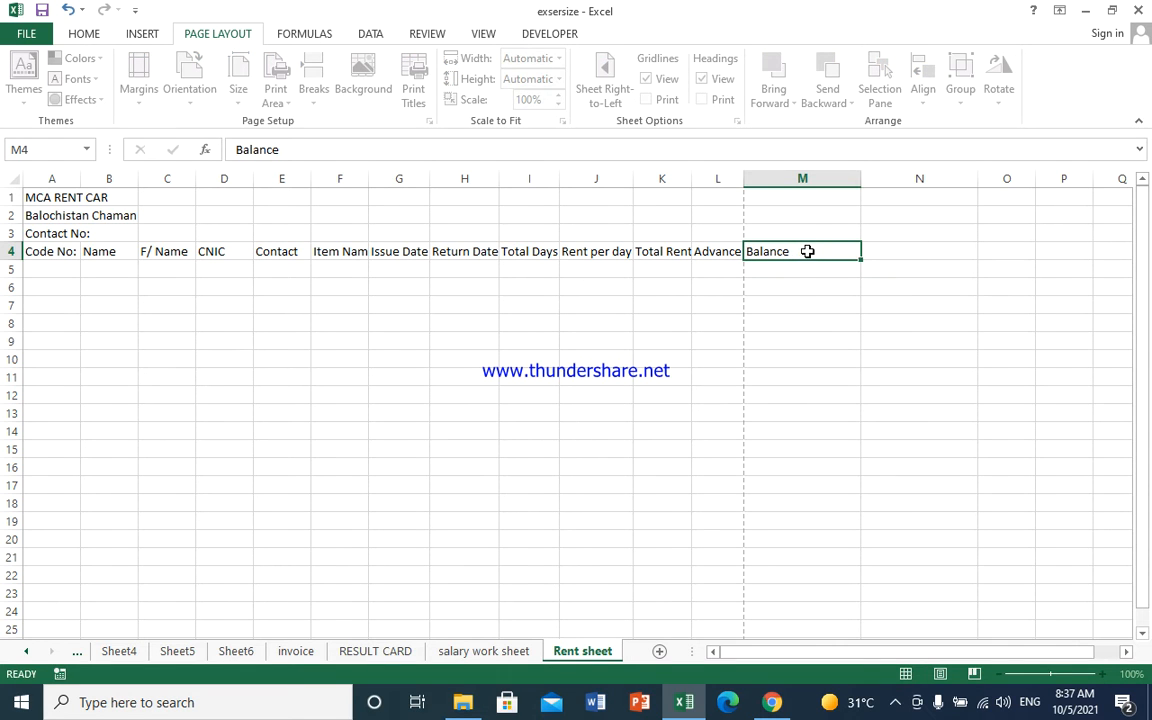
pyautogui.press('Tab')
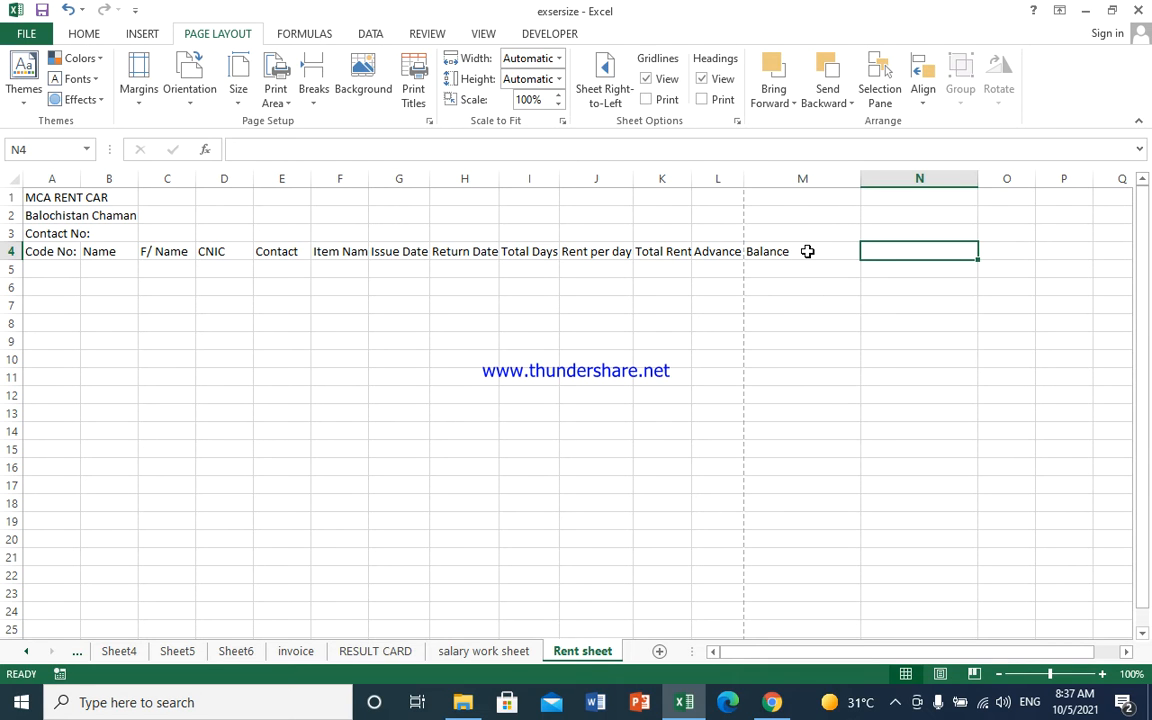
pyautogui.write('Return back amount')
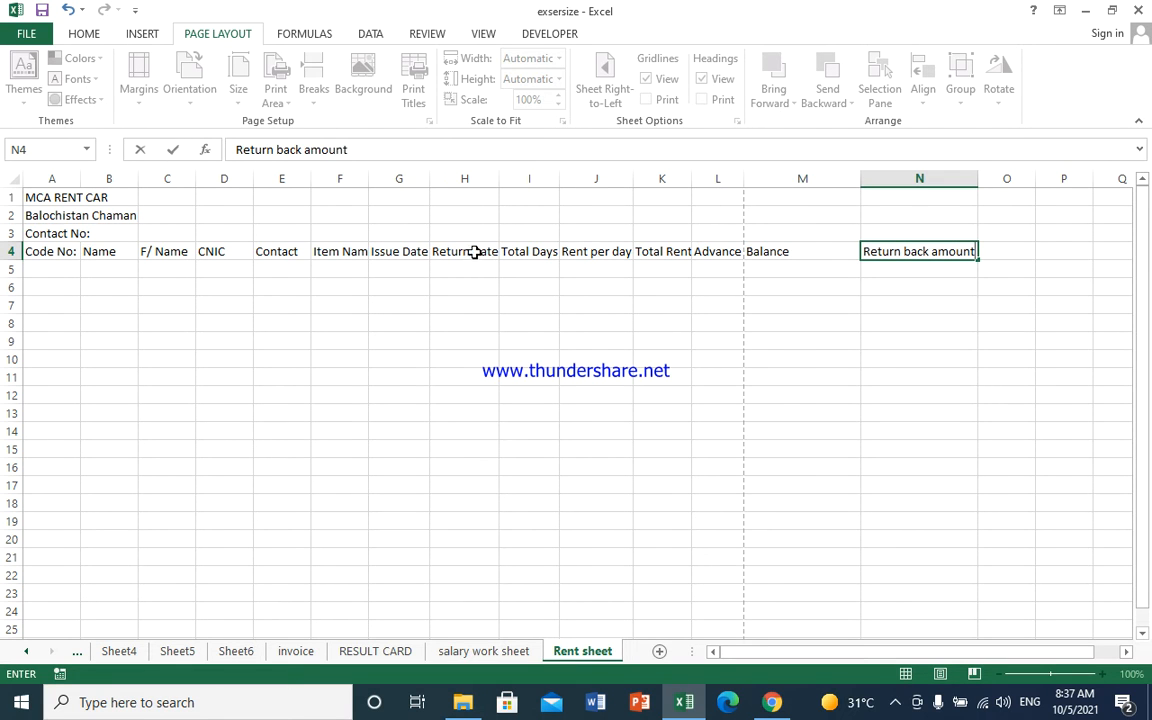
pyautogui.click(758, 272)
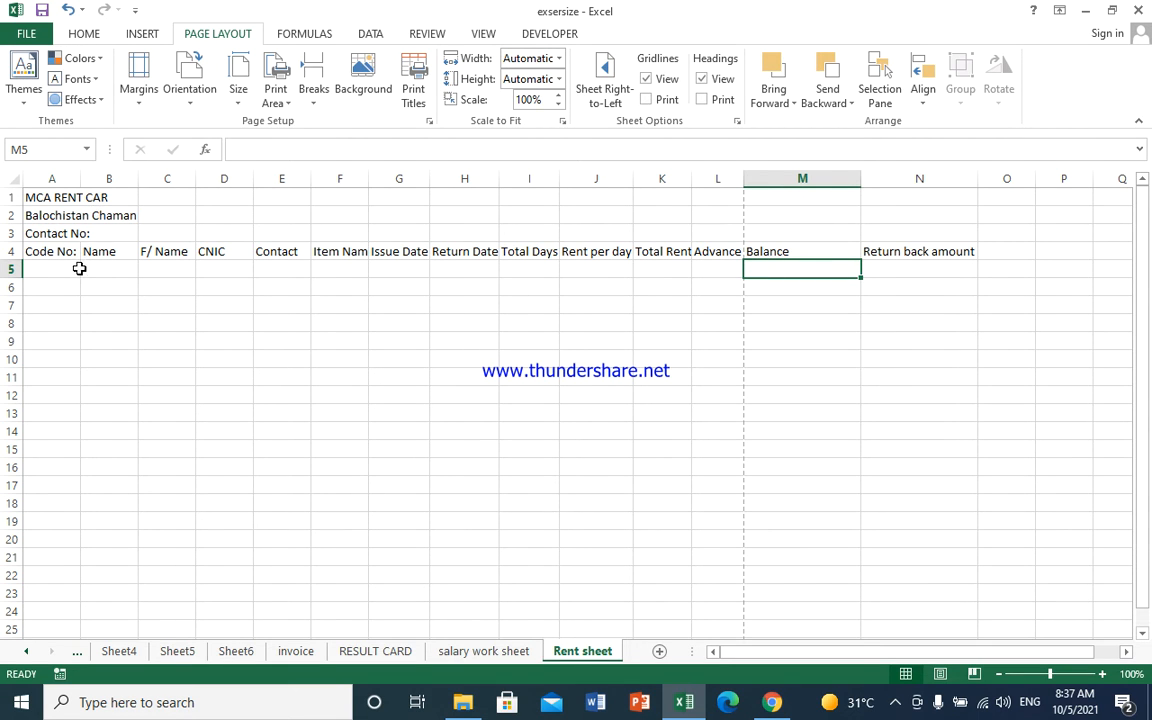
# - Narrow the Code No and Total Days columns (A, I) and widen columns B through F
pyautogui.click(62, 250)
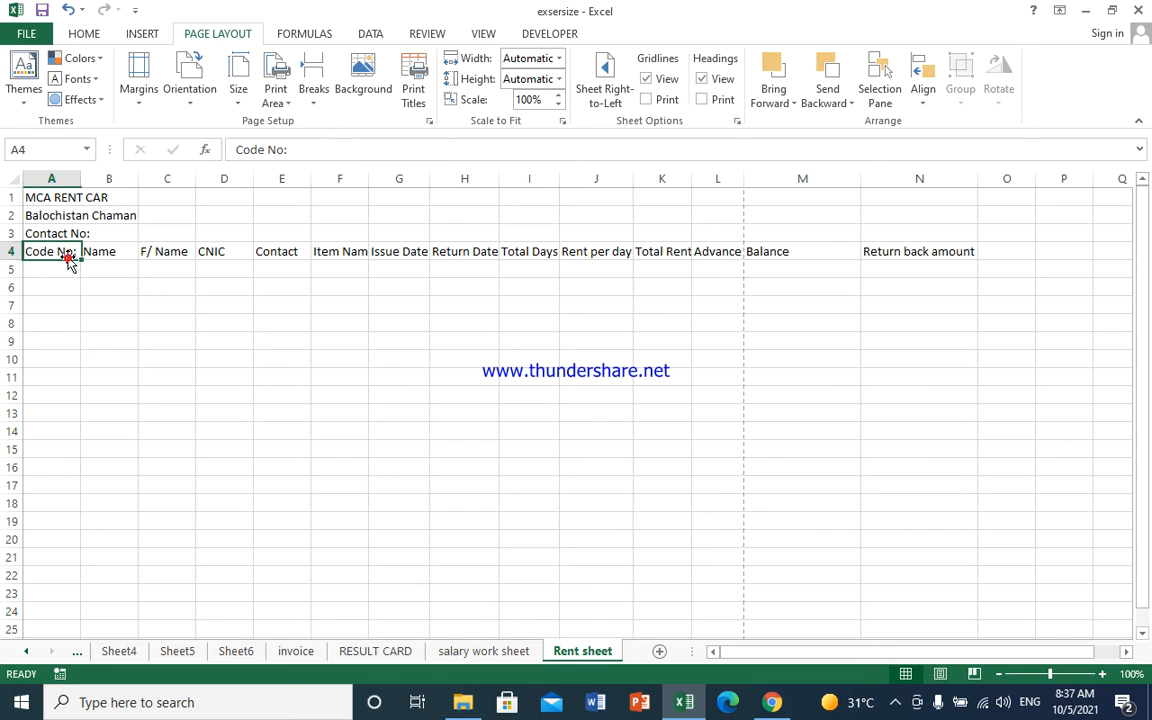
pyautogui.moveTo(80, 182); pyautogui.dragTo(168, 183)
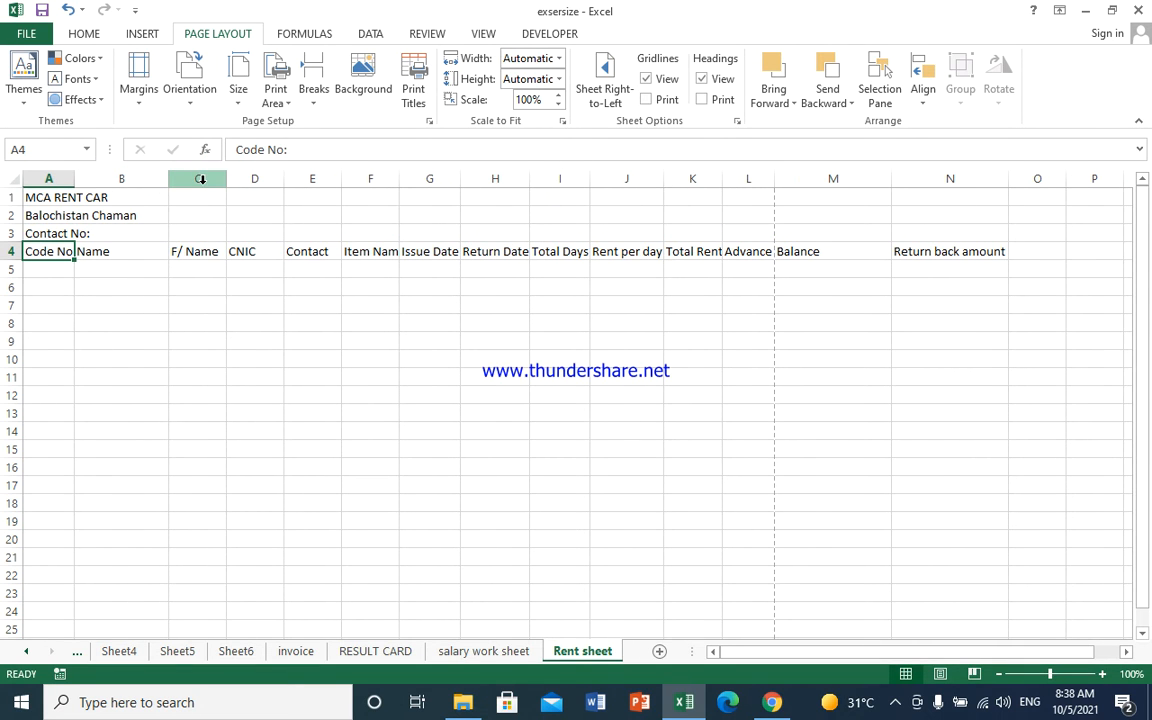
pyautogui.moveTo(226, 181); pyautogui.dragTo(248, 181)
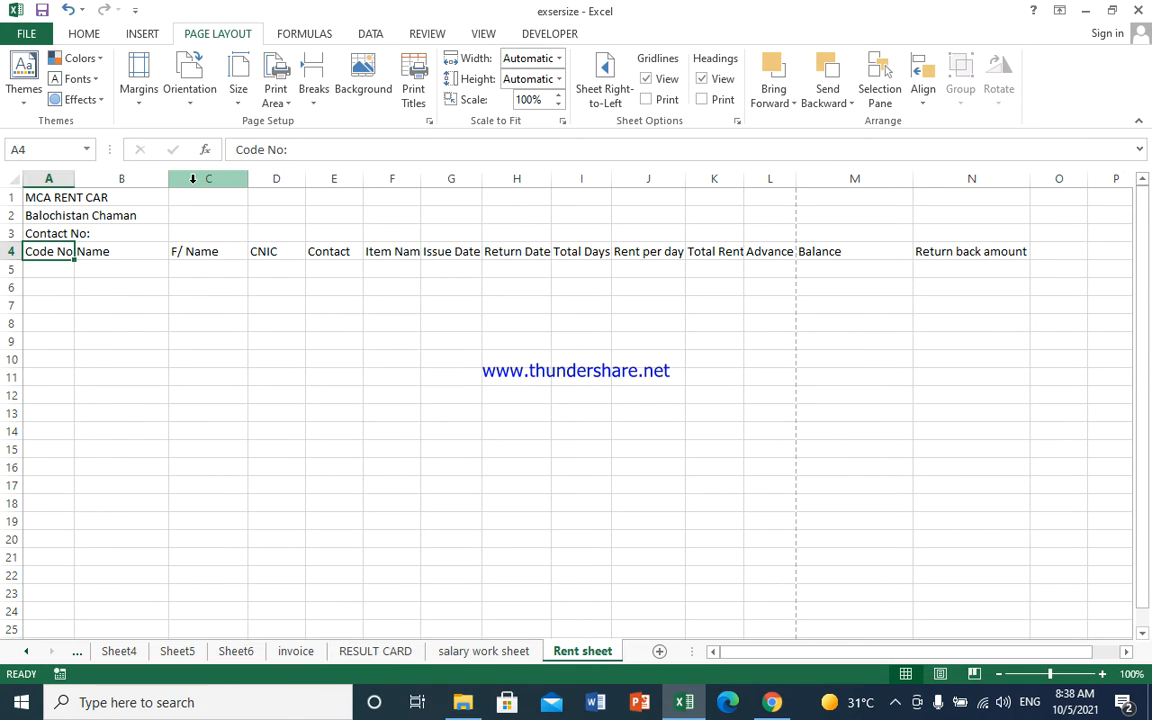
pyautogui.moveTo(166, 181); pyautogui.dragTo(156, 180)
pyautogui.moveTo(292, 182); pyautogui.dragTo(436, 180)
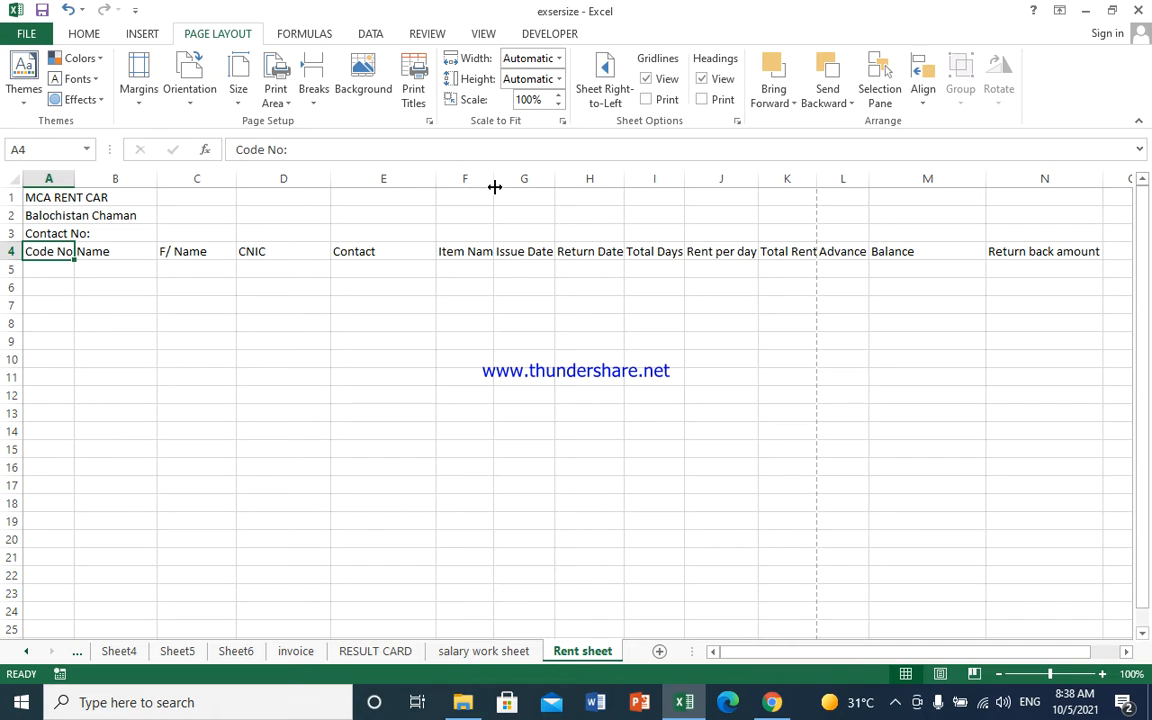
pyautogui.moveTo(494, 186); pyautogui.dragTo(554, 179)
pyautogui.click(661, 270)
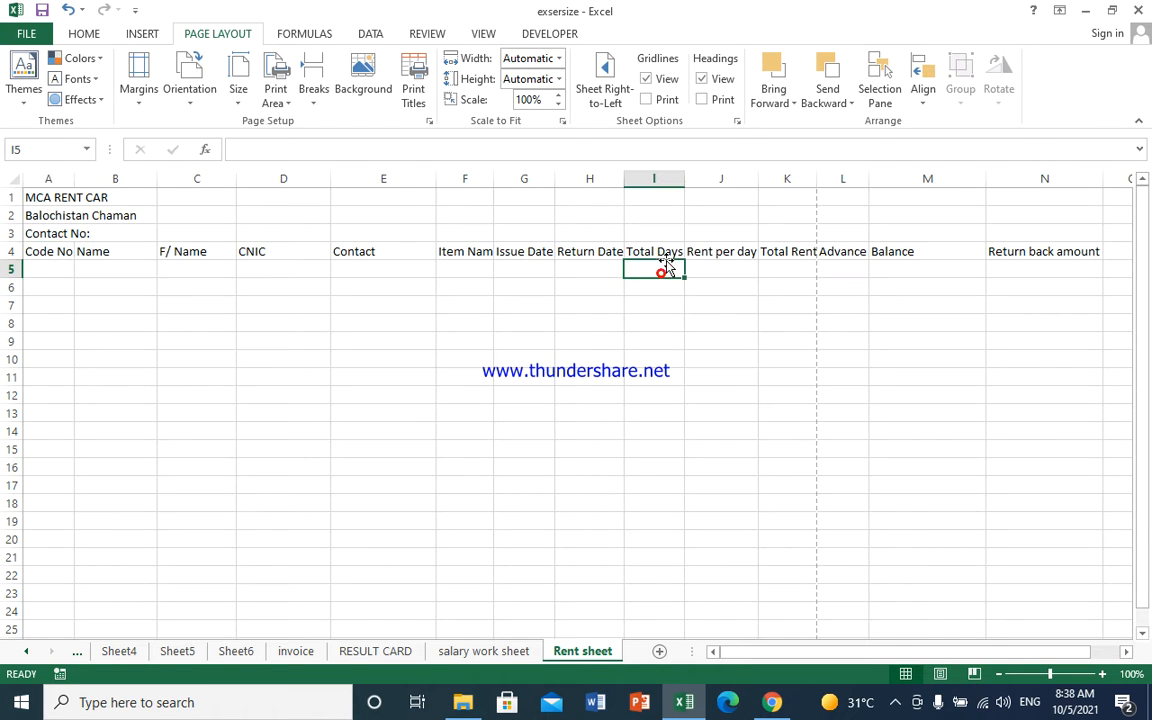
pyautogui.moveTo(681, 179); pyautogui.dragTo(669, 180)
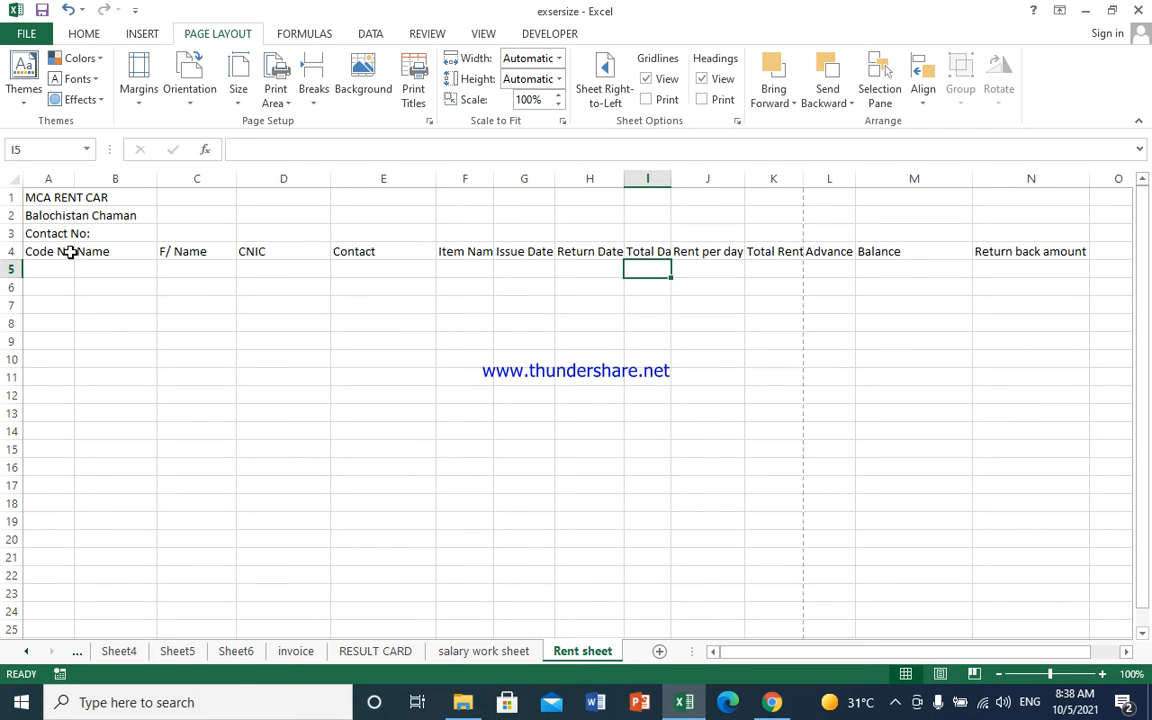
pyautogui.moveTo(60, 253); pyautogui.dragTo(1044, 245)
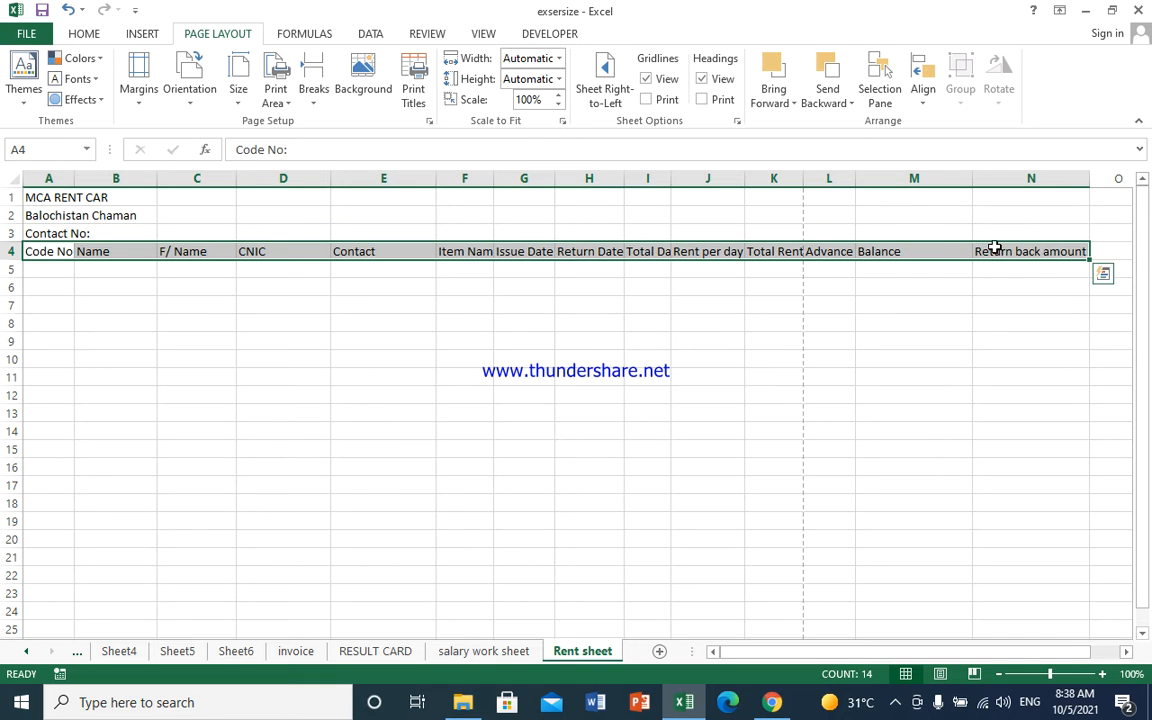
# - Make the A4:N4 headings wrapped, bold, and centered horizontally and vertically
pyautogui.click(313, 33)
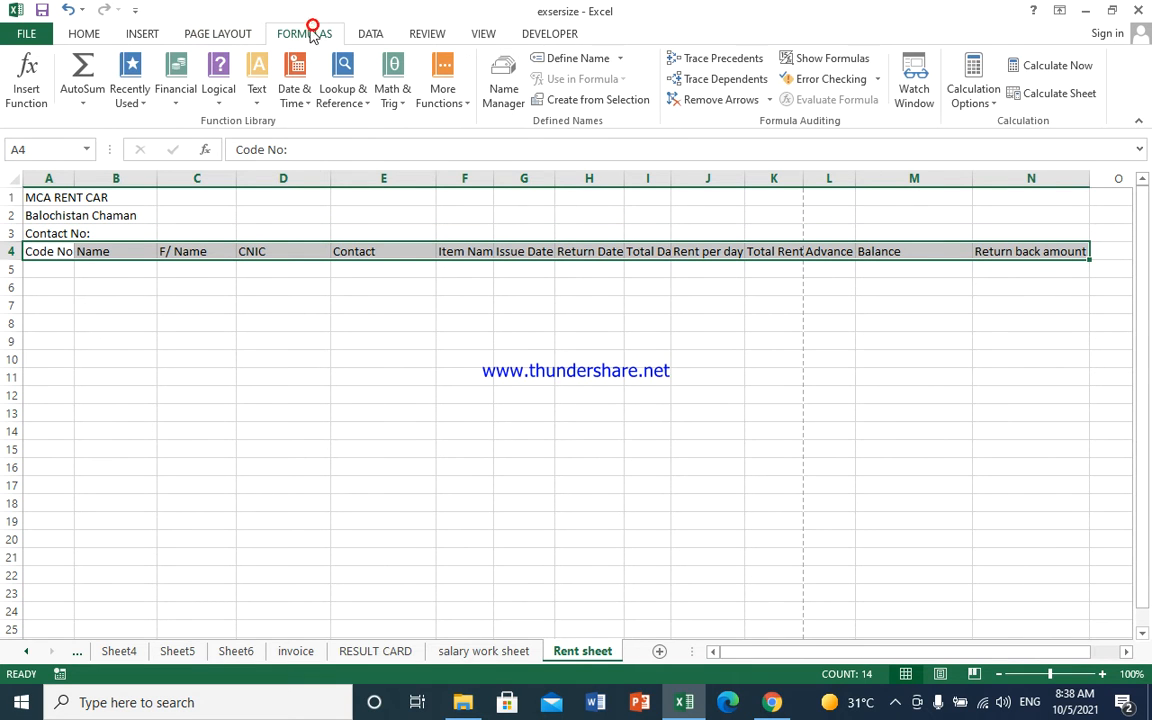
pyautogui.click(370, 34)
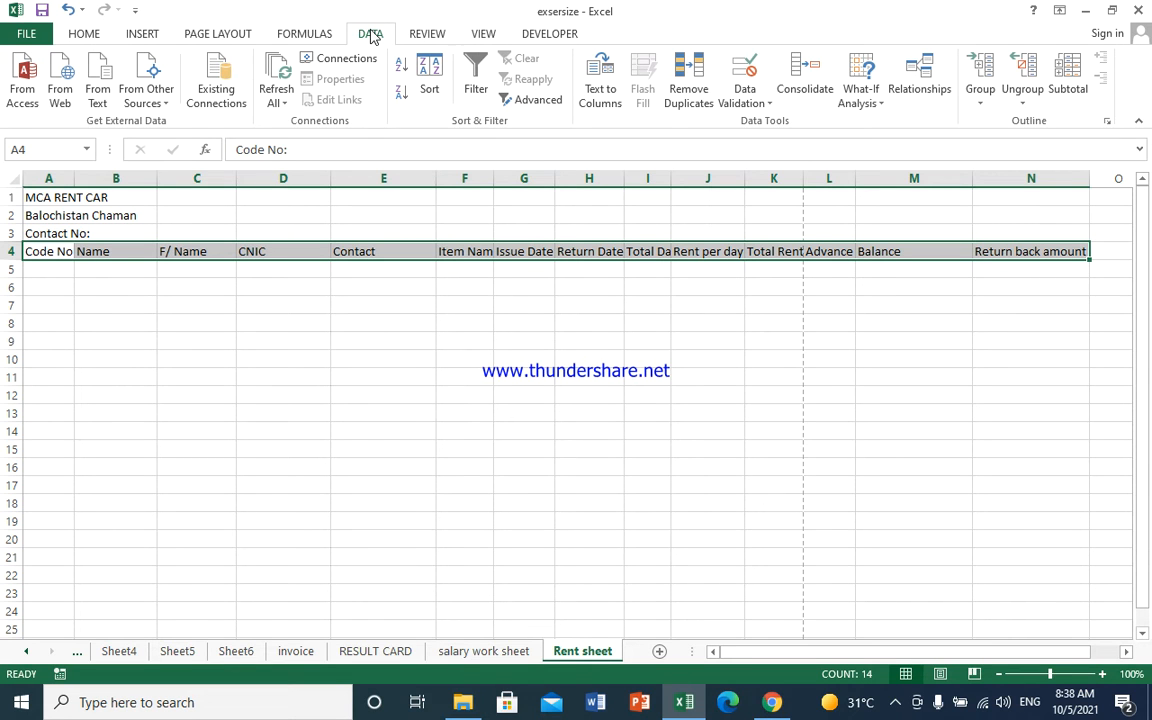
pyautogui.click(418, 34)
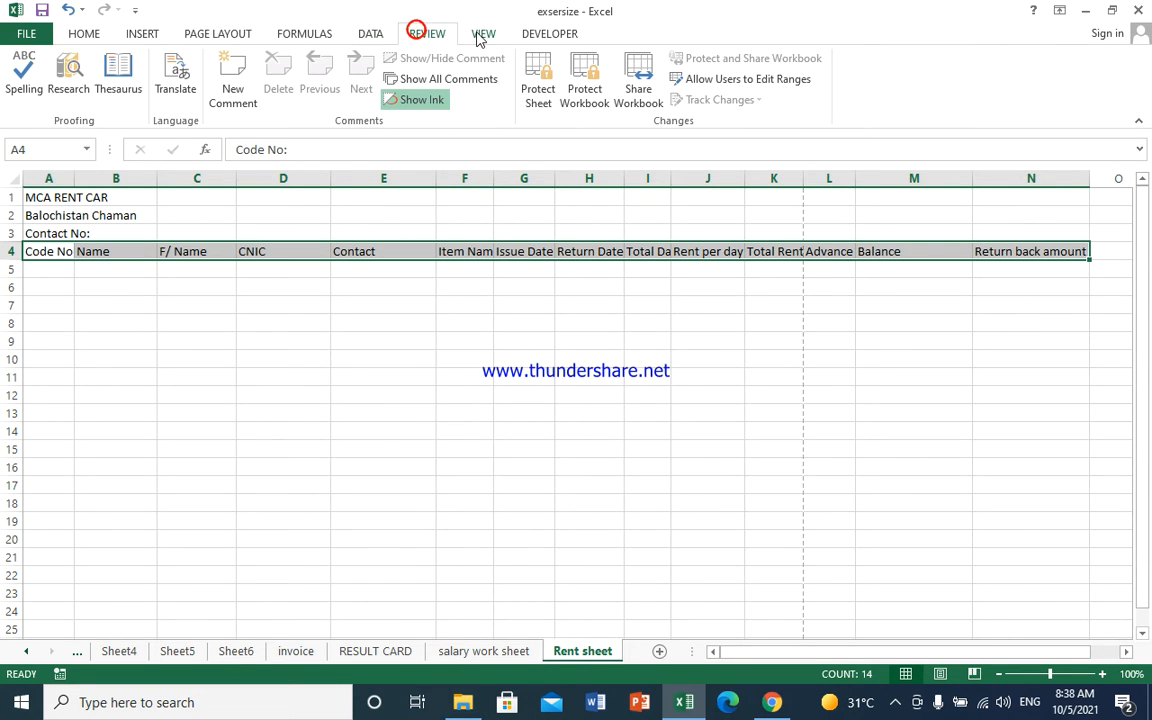
pyautogui.click(478, 34)
pyautogui.click(531, 34)
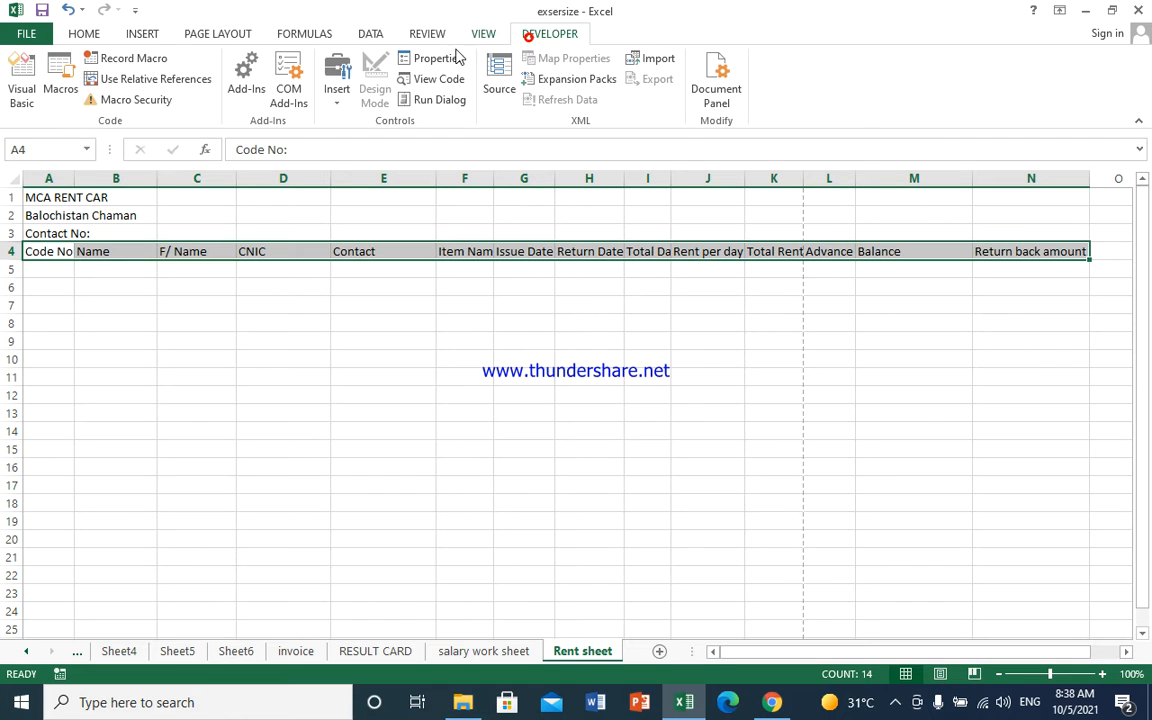
pyautogui.click(143, 34)
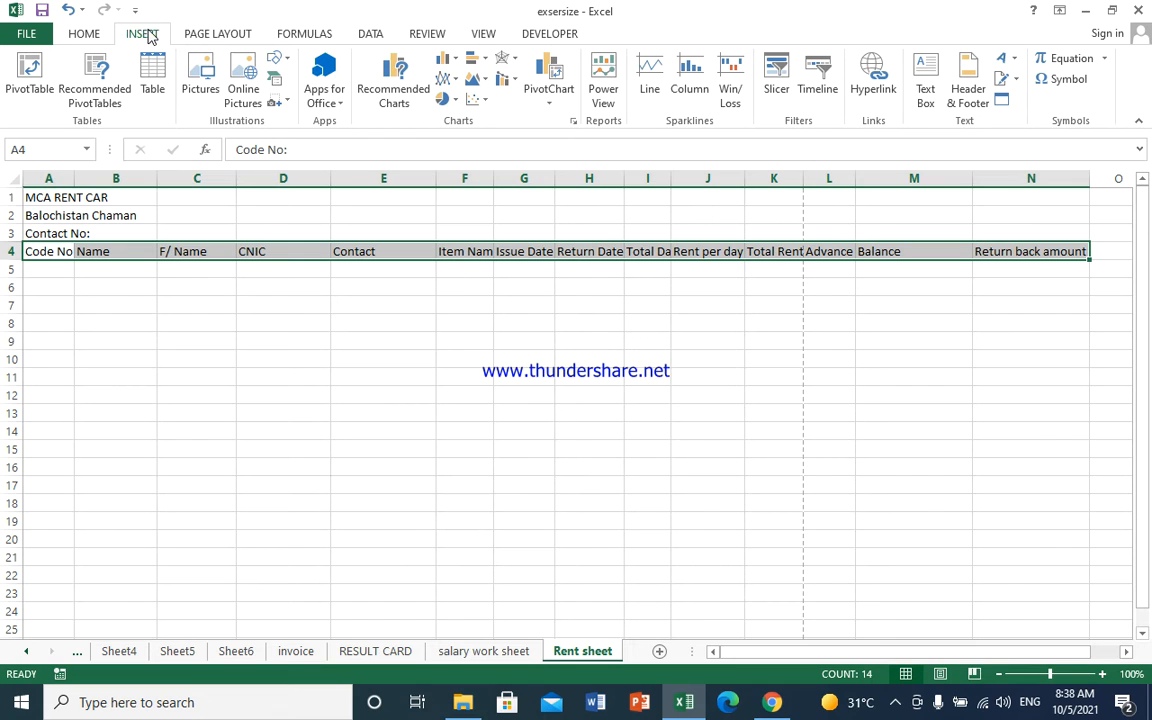
pyautogui.click(83, 35)
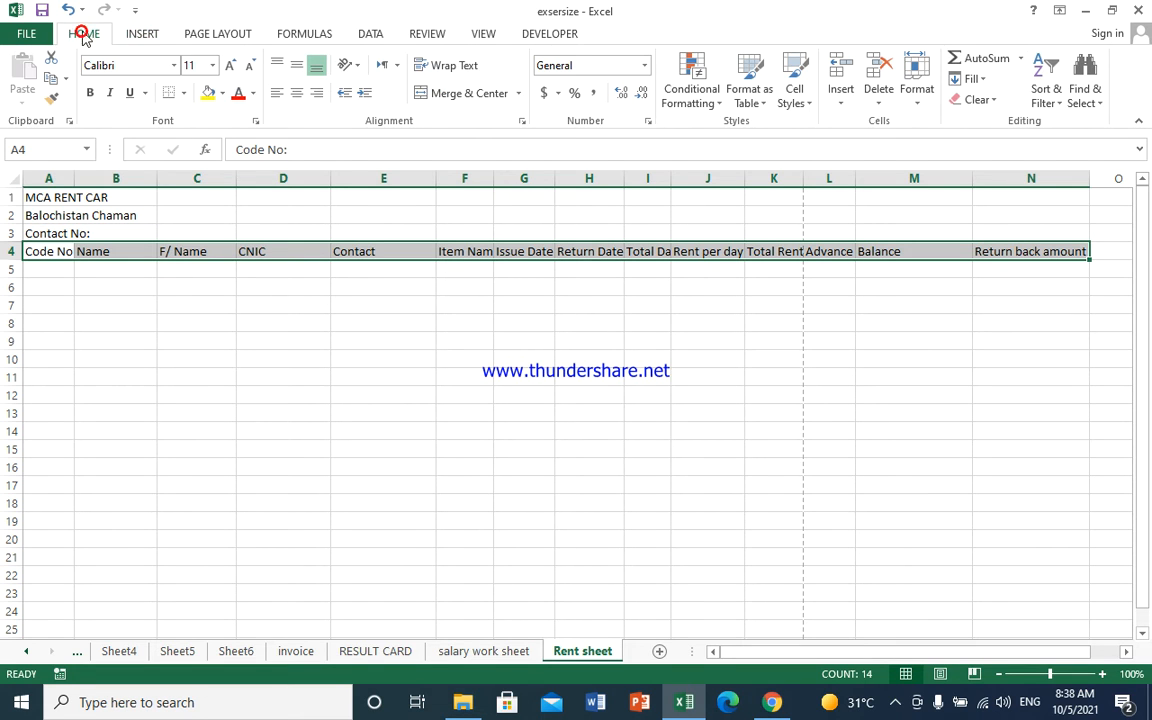
pyautogui.click(441, 68)
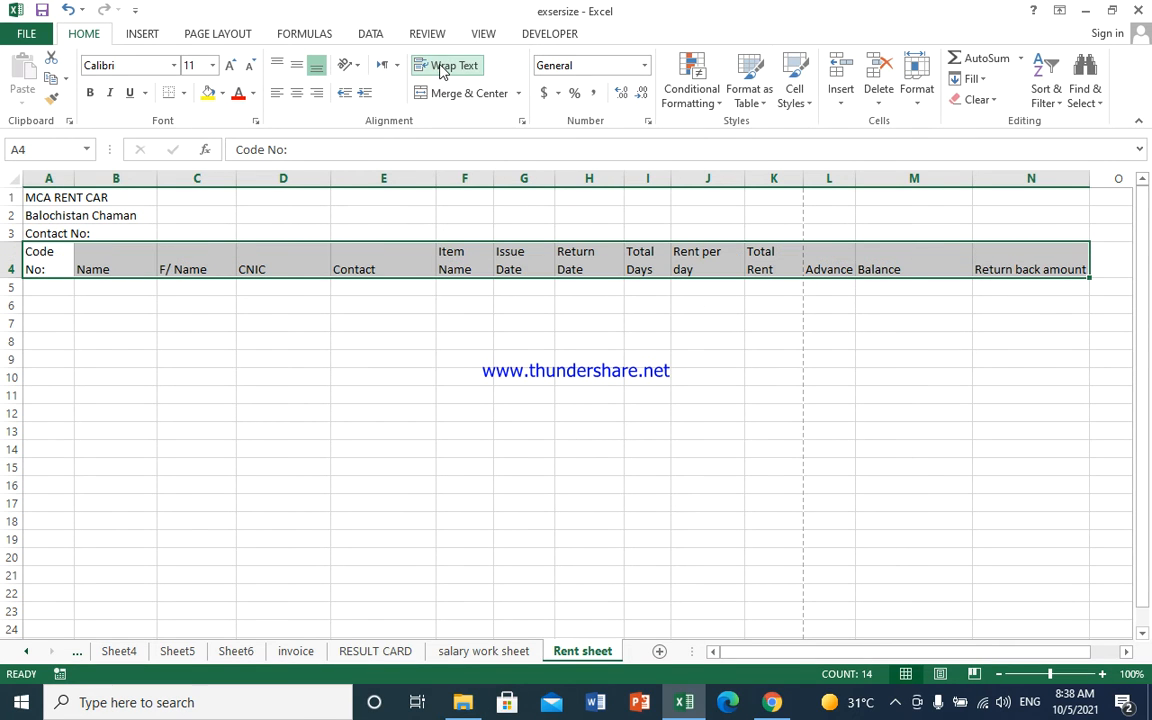
pyautogui.click(298, 93)
pyautogui.click(298, 64)
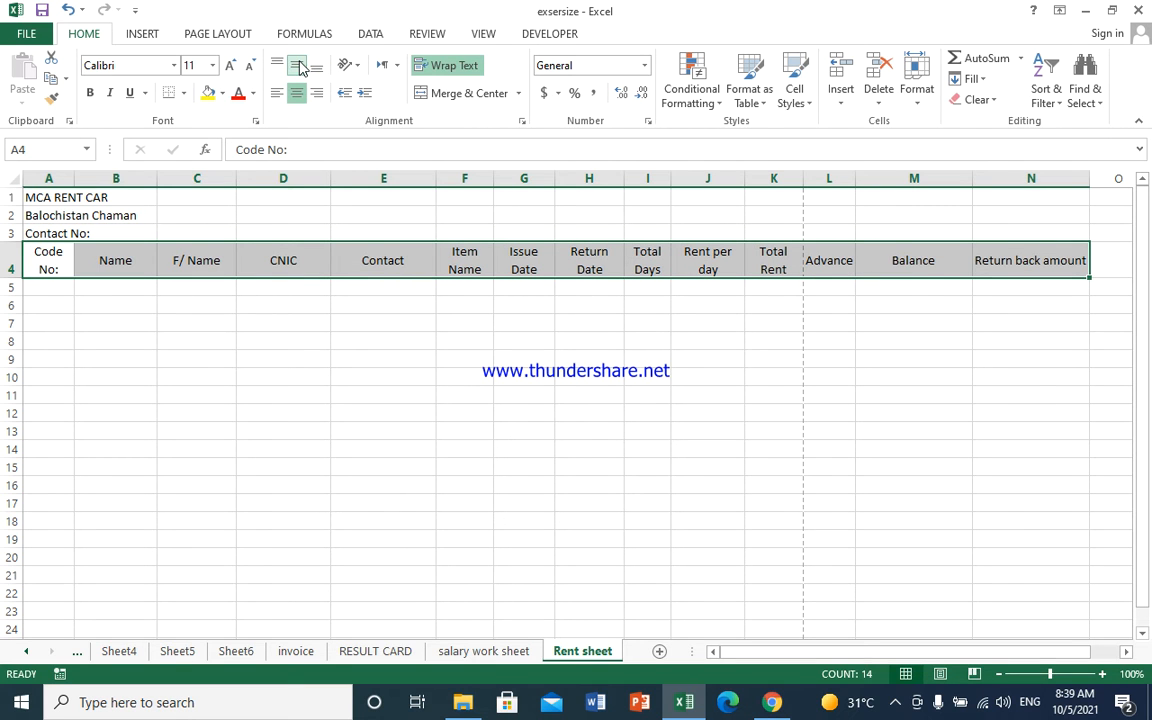
pyautogui.click(91, 92)
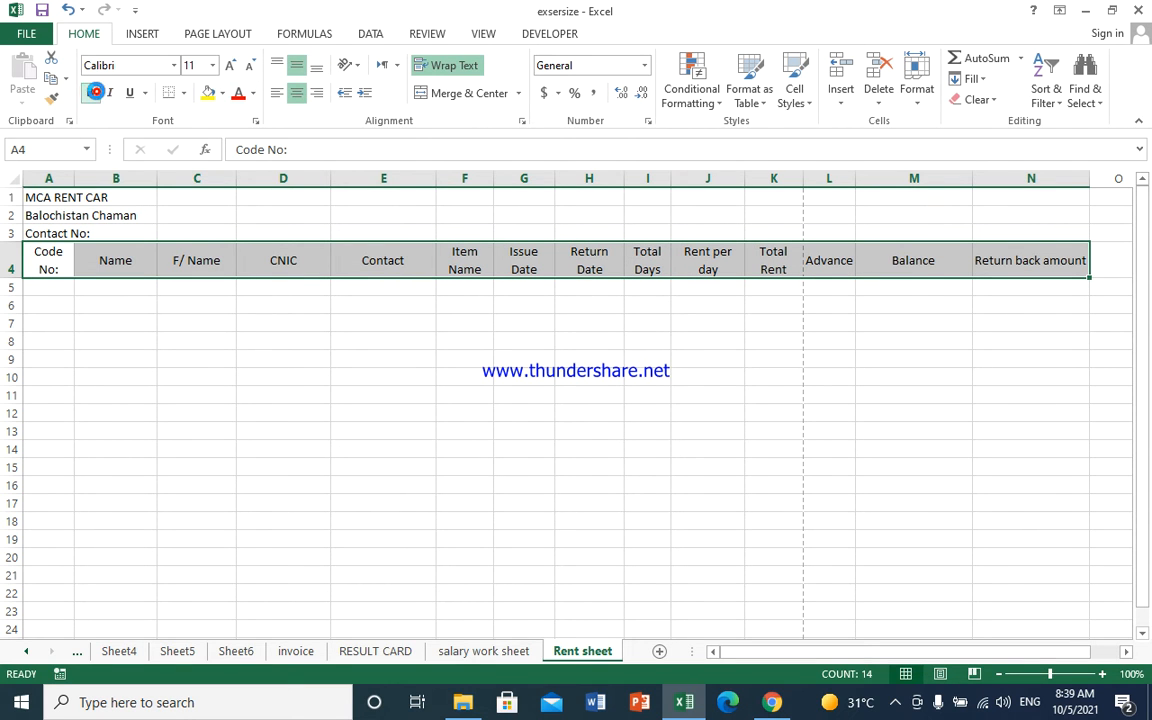
pyautogui.click(146, 303)
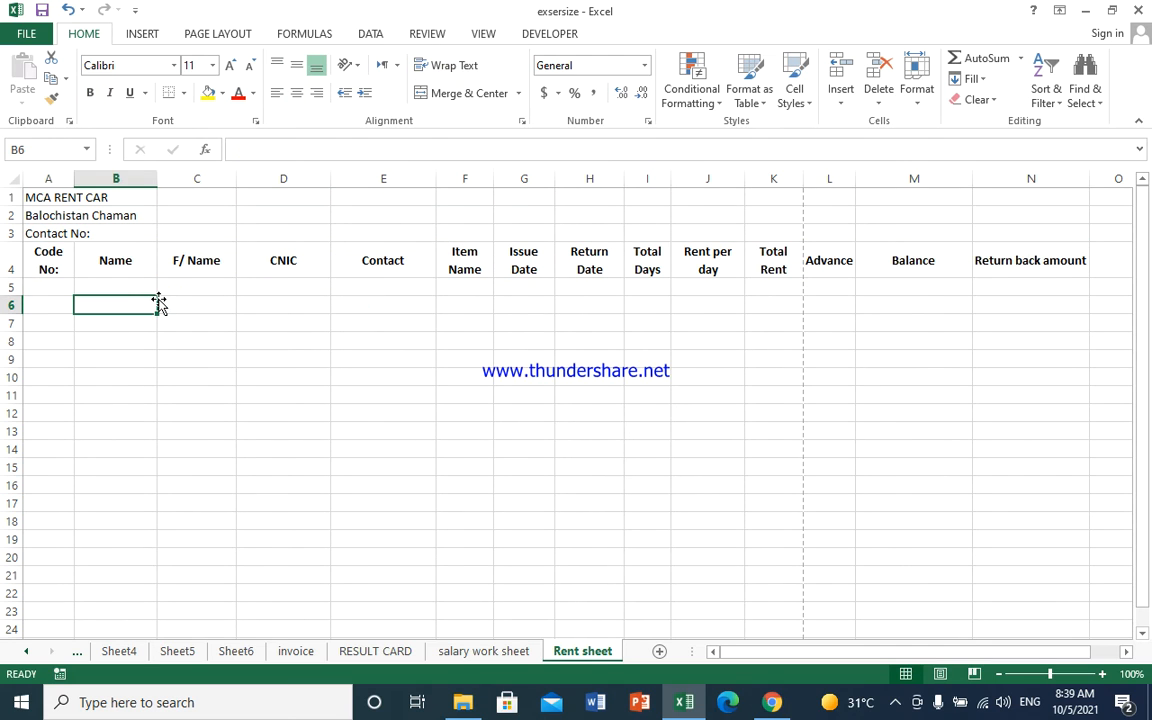
# - Narrow columns J and K to fit the Rent per day and Total Rent headings
pyautogui.click(580, 270)
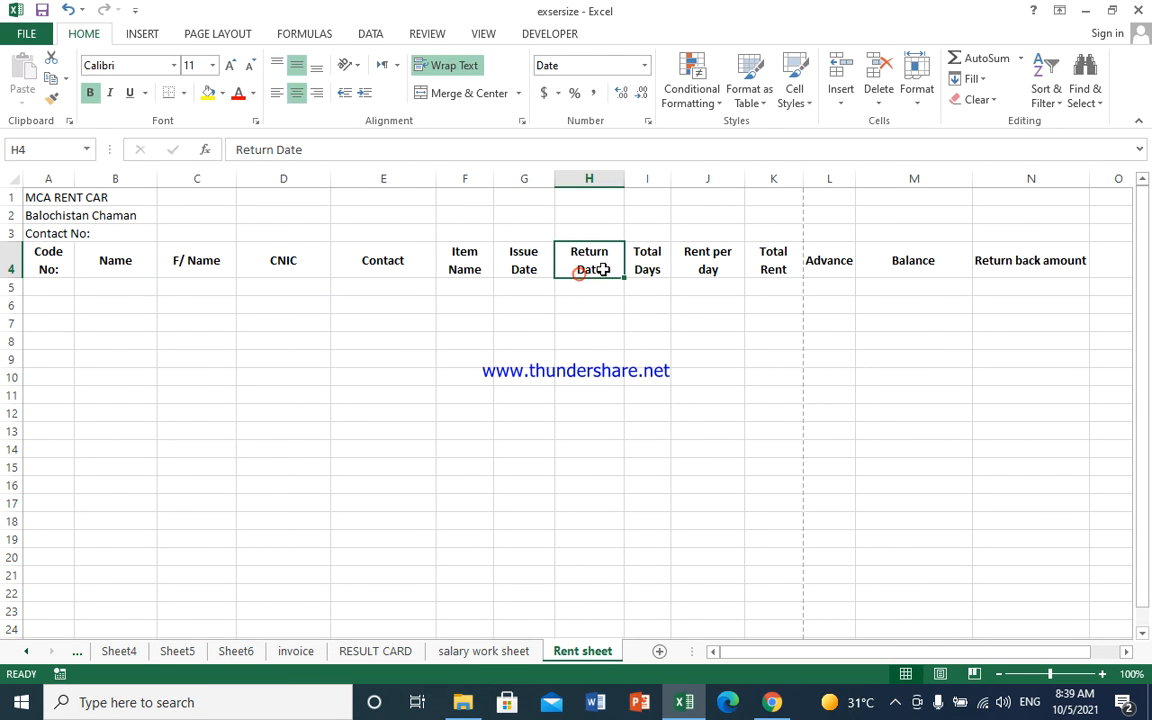
pyautogui.click(648, 233)
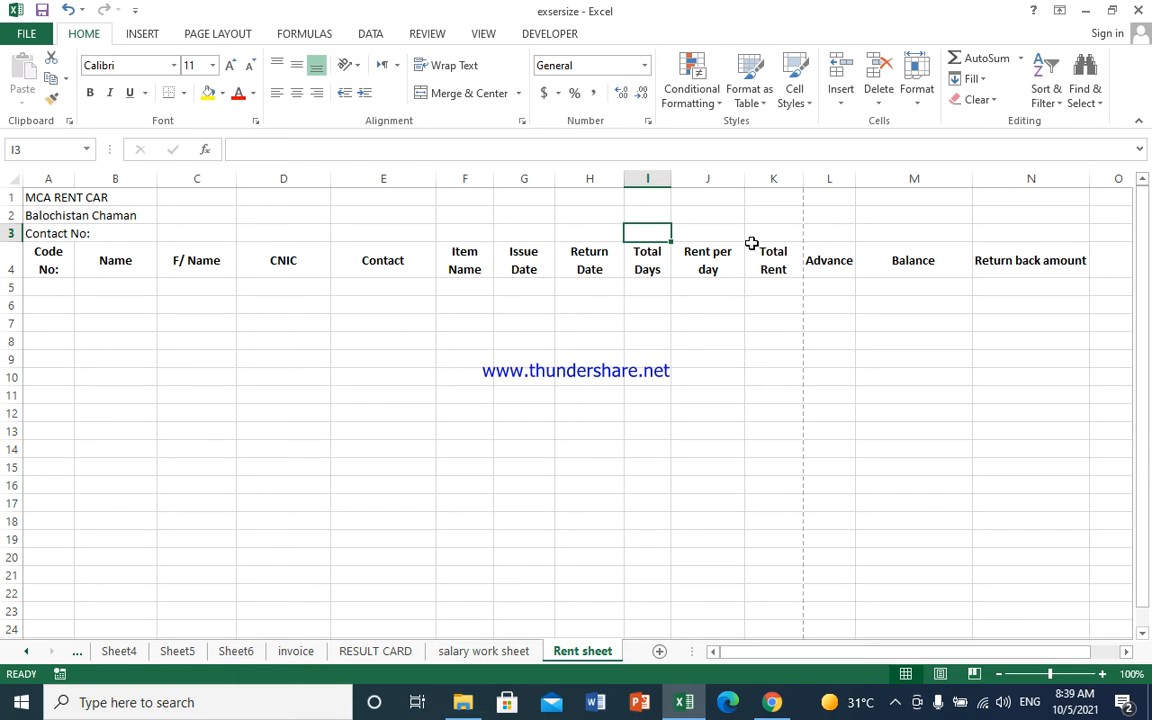
pyautogui.click(741, 250)
pyautogui.moveTo(741, 178); pyautogui.dragTo(731, 178)
pyautogui.click(776, 207)
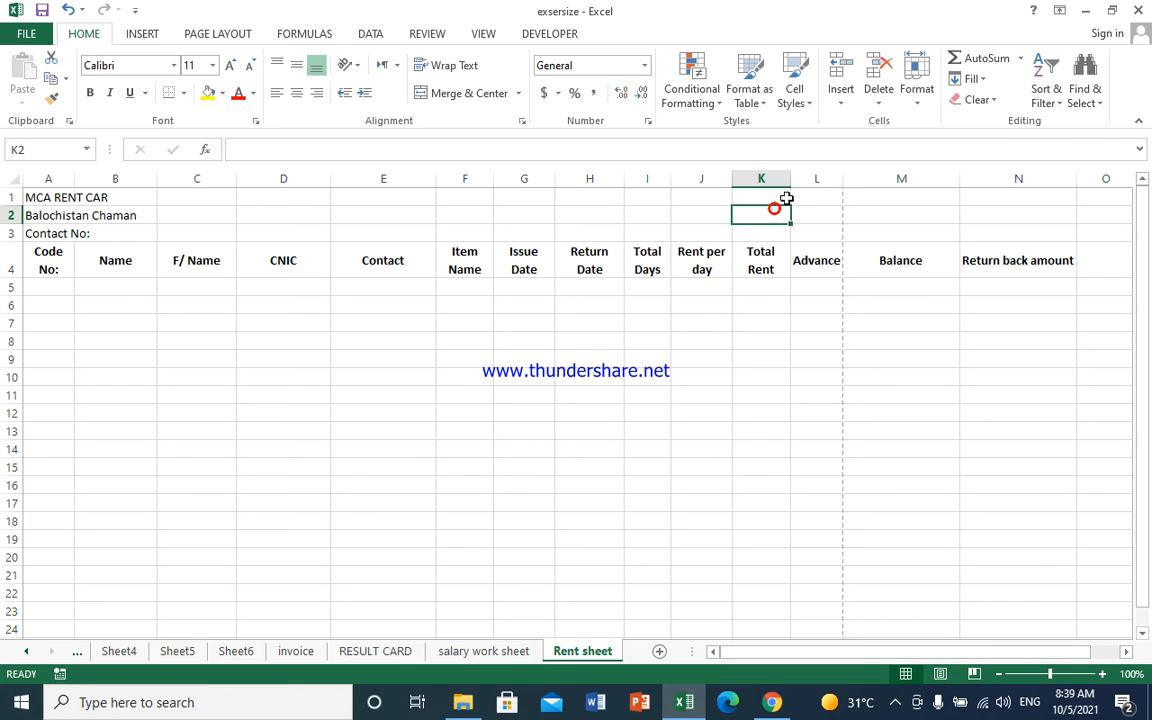
pyautogui.moveTo(788, 177); pyautogui.dragTo(785, 177)
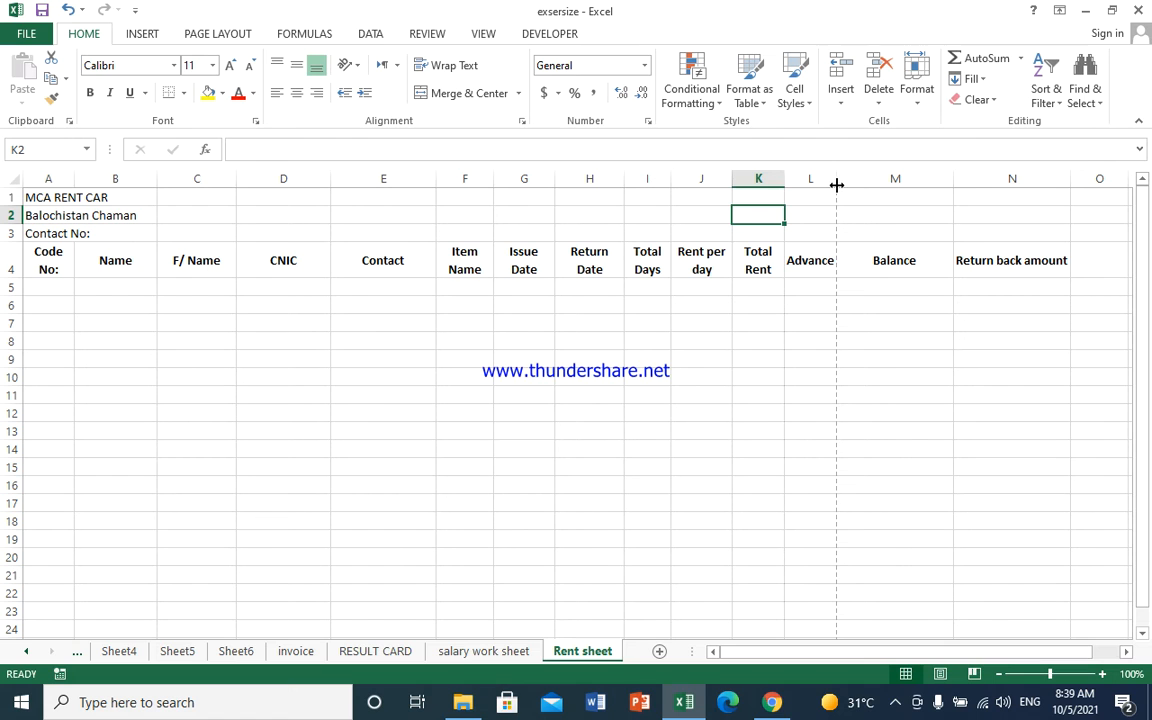
# - Narrow column M and auto-fit column N so 'Return back amount' wraps onto two lines
pyautogui.click(942, 197)
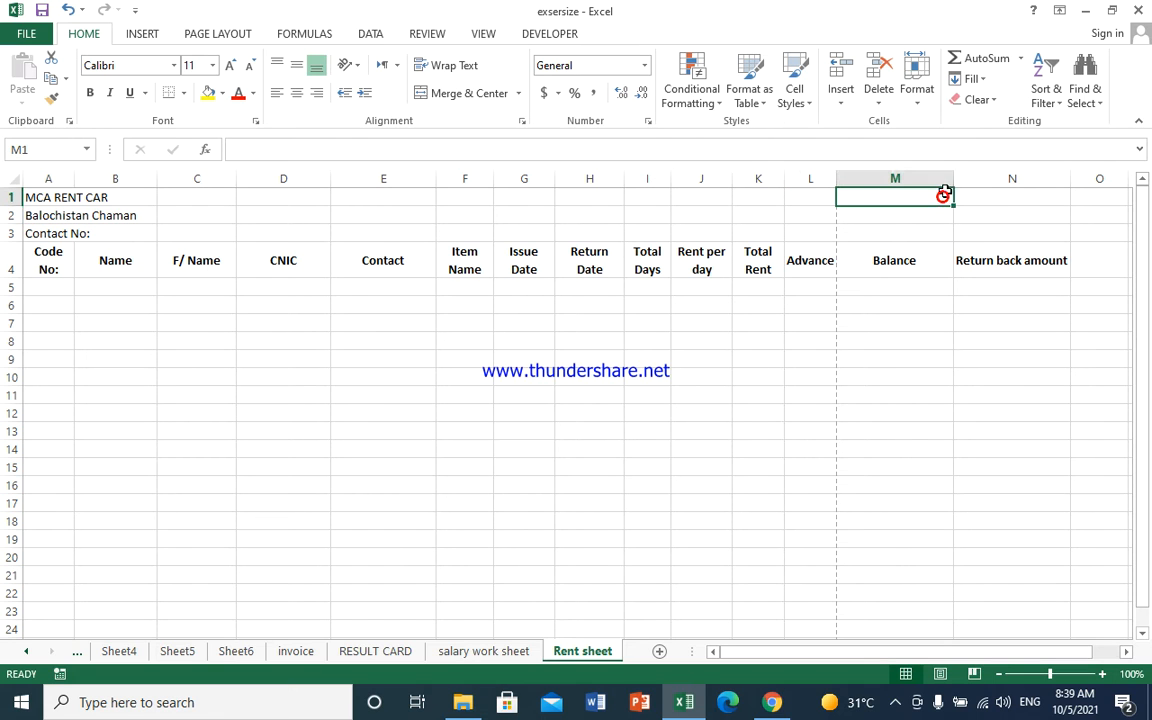
pyautogui.moveTo(953, 178); pyautogui.dragTo(896, 205)
pyautogui.moveTo(1015, 180); pyautogui.dragTo(981, 192)
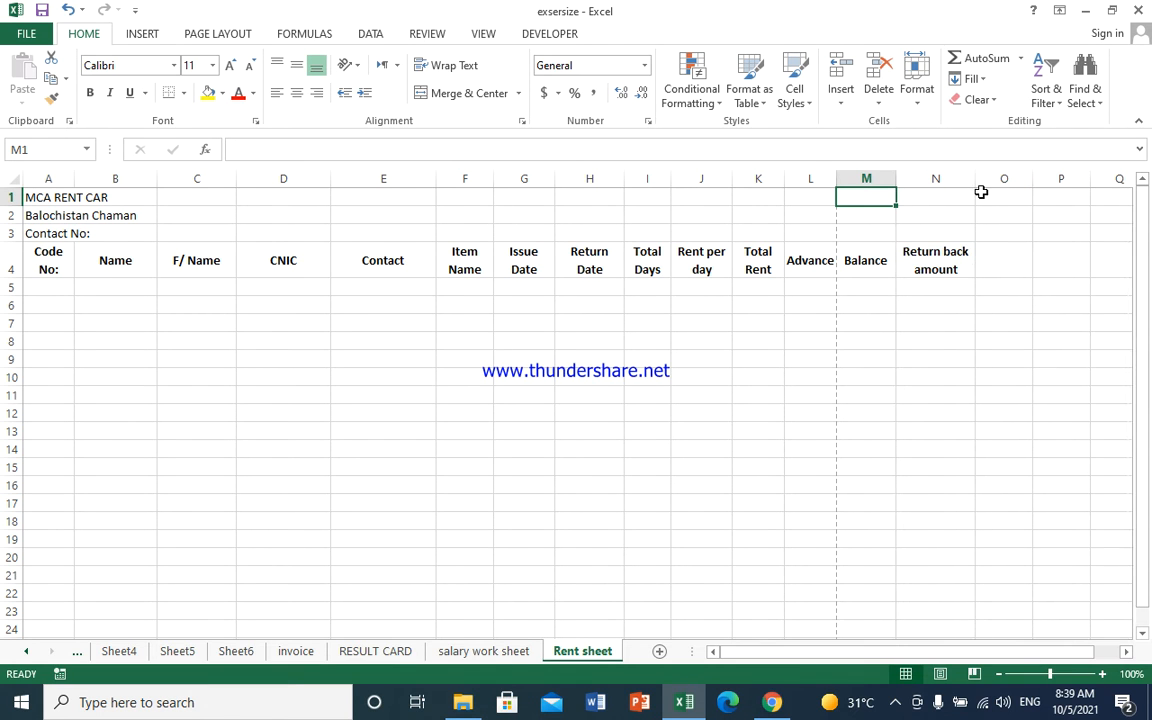
pyautogui.moveTo(975, 182); pyautogui.dragTo(962, 186)
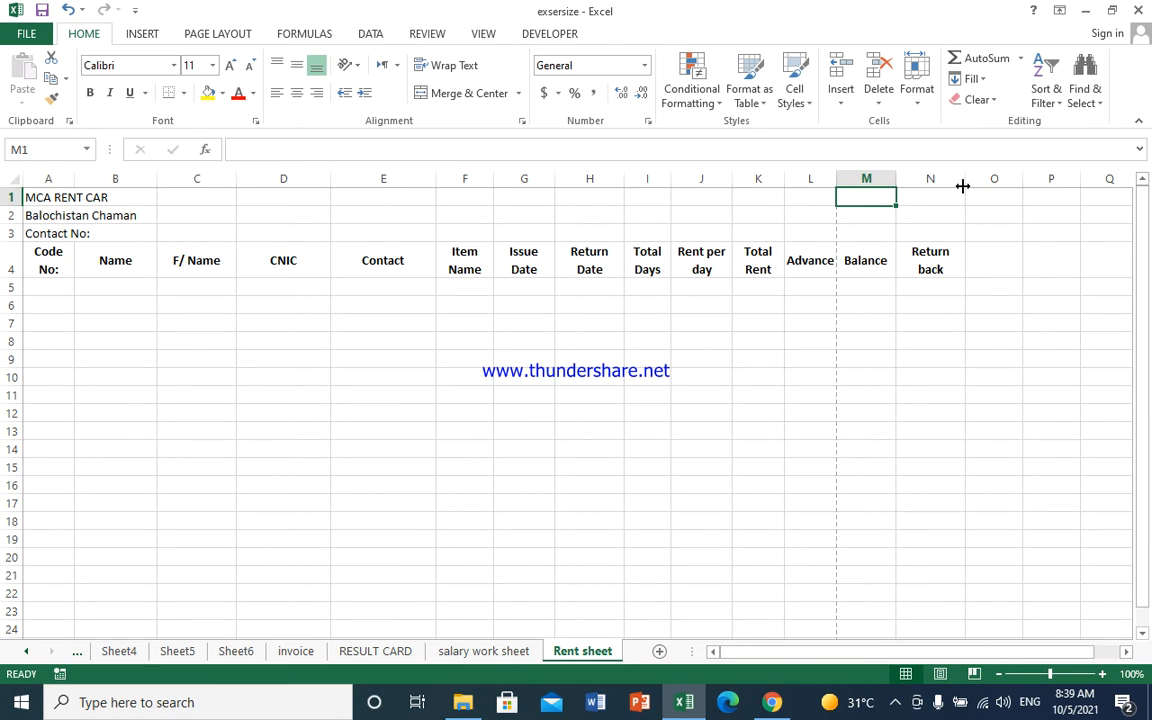
pyautogui.doubleClick(961, 185)
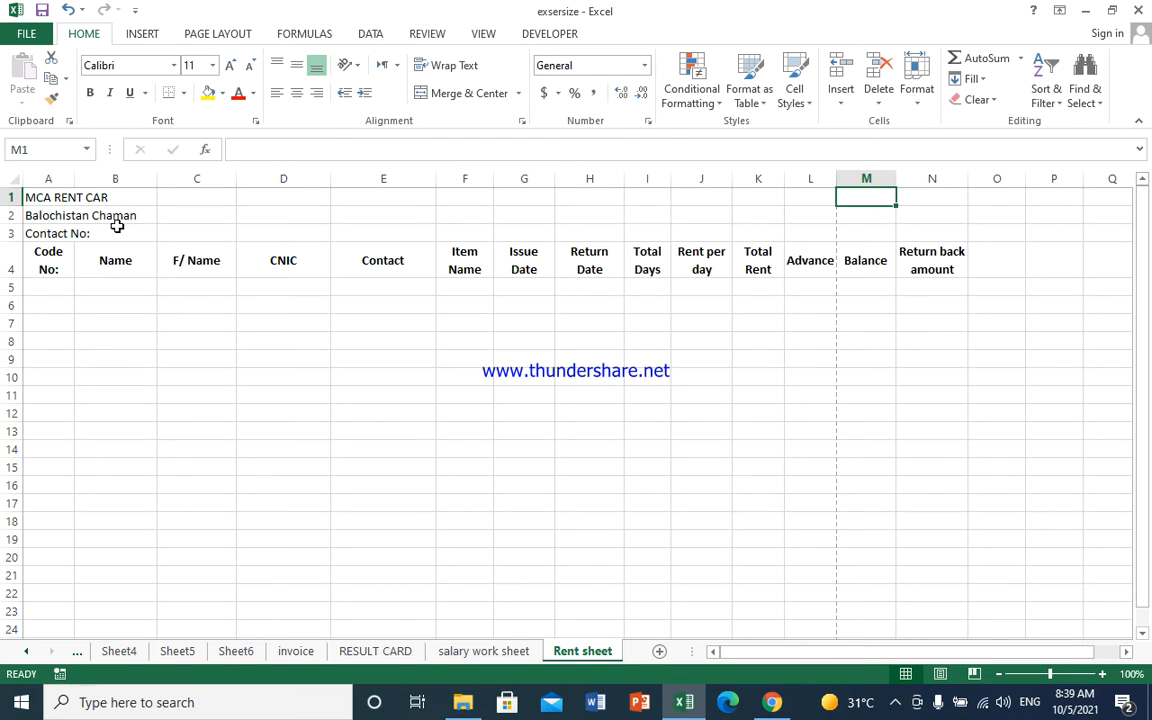
pyautogui.click(95, 258)
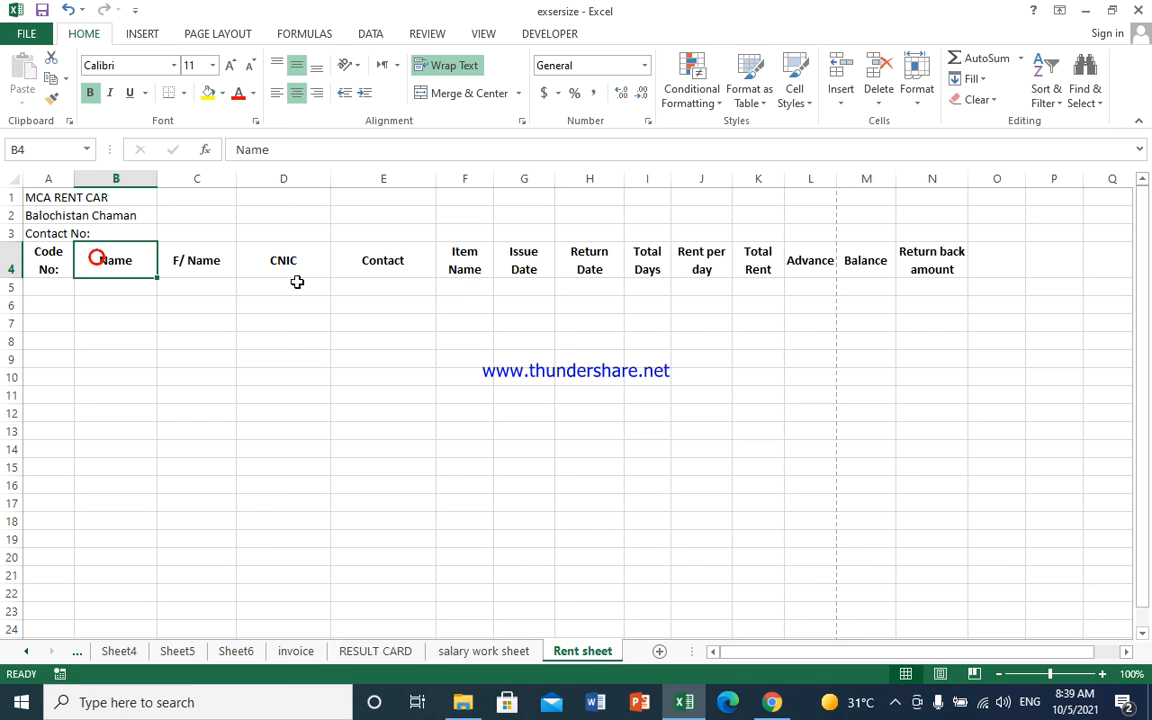
pyautogui.click(414, 304)
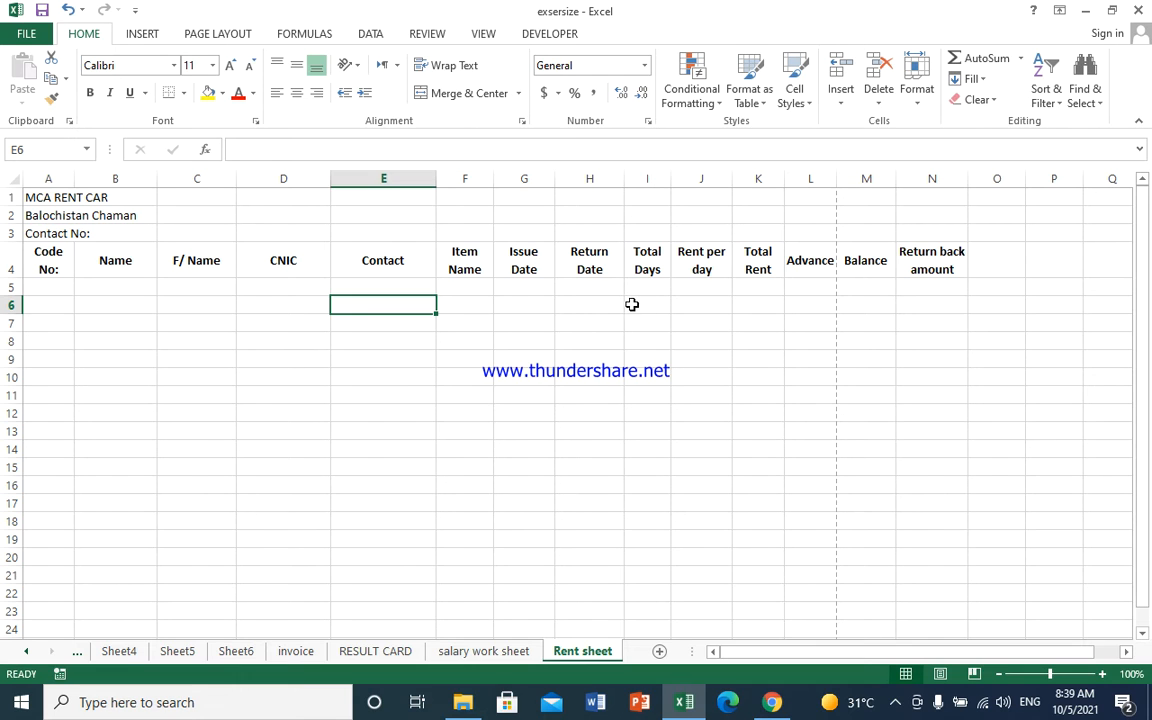
pyautogui.click(832, 210)
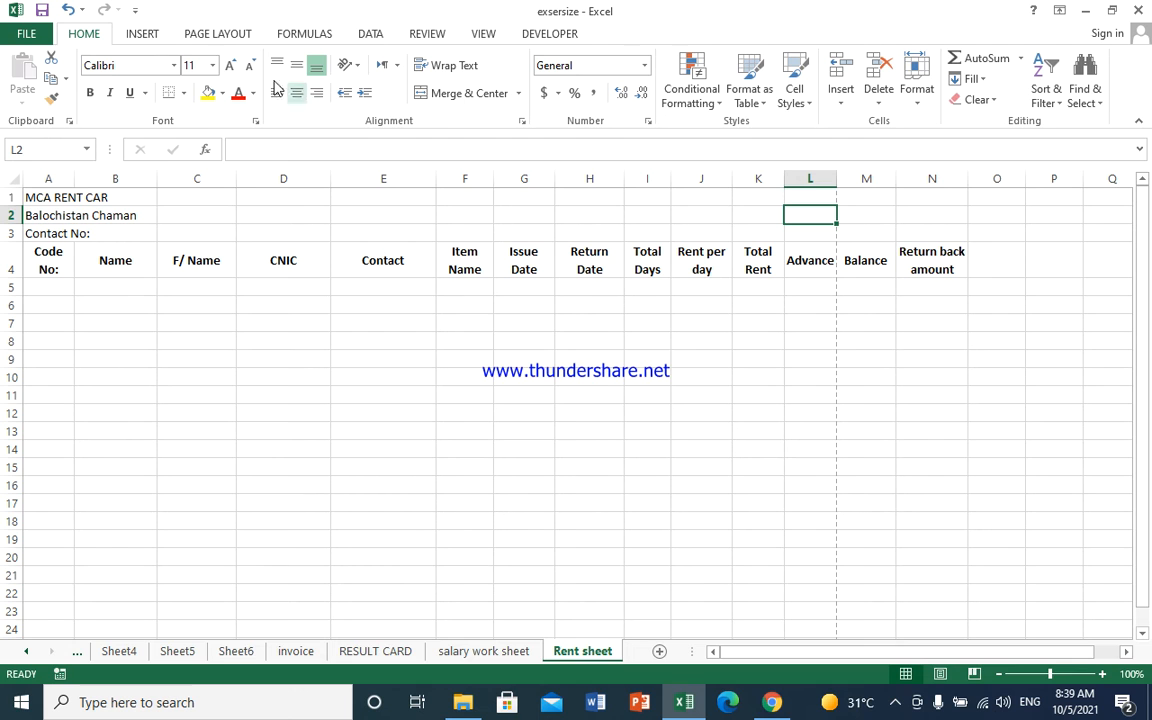
# - Set the print scale to 85% so columns A through N fit on one page
pyautogui.click(145, 34)
pyautogui.click(200, 34)
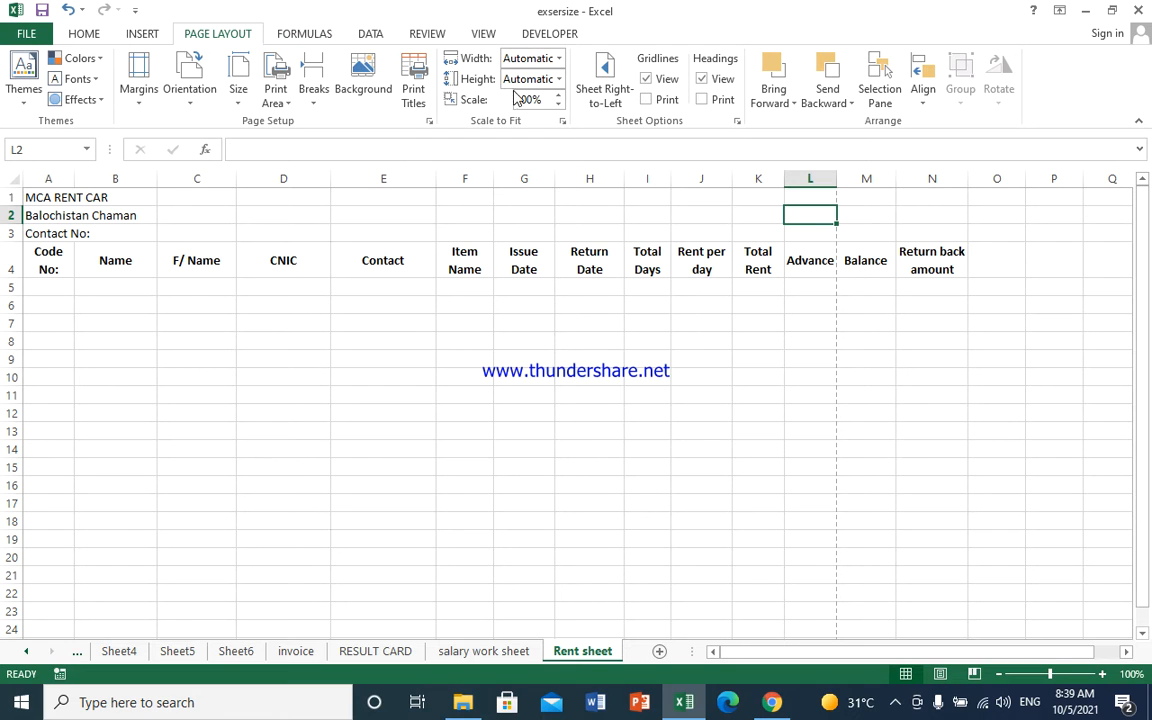
pyautogui.click(559, 104)
pyautogui.click(559, 104)
pyautogui.click(559, 104)
pyautogui.click(559, 104)
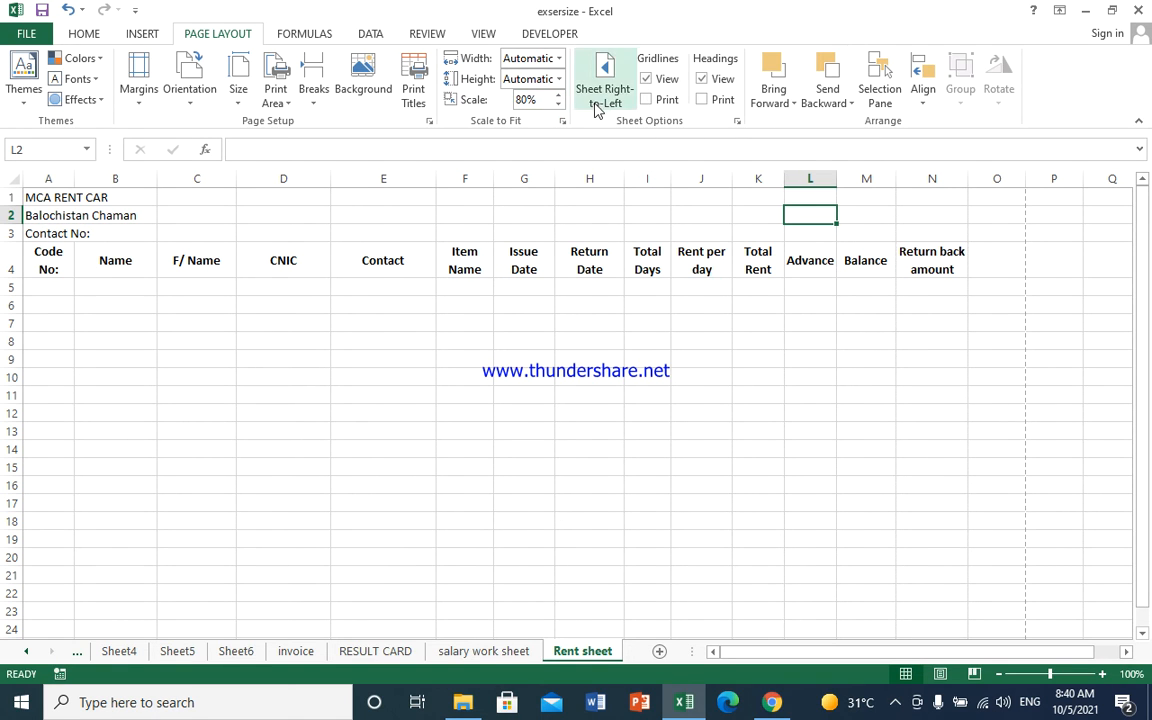
pyautogui.click(560, 94)
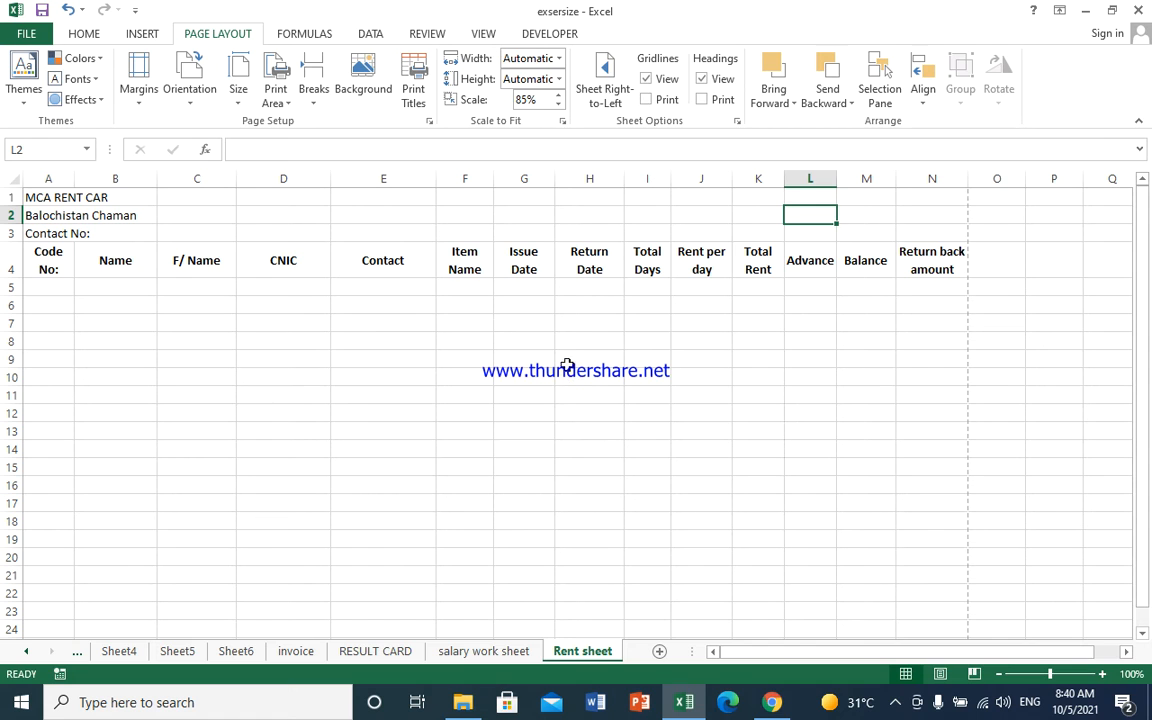
pyautogui.moveTo(89, 197); pyautogui.dragTo(903, 191)
pyautogui.moveTo(43, 196); pyautogui.dragTo(911, 200)
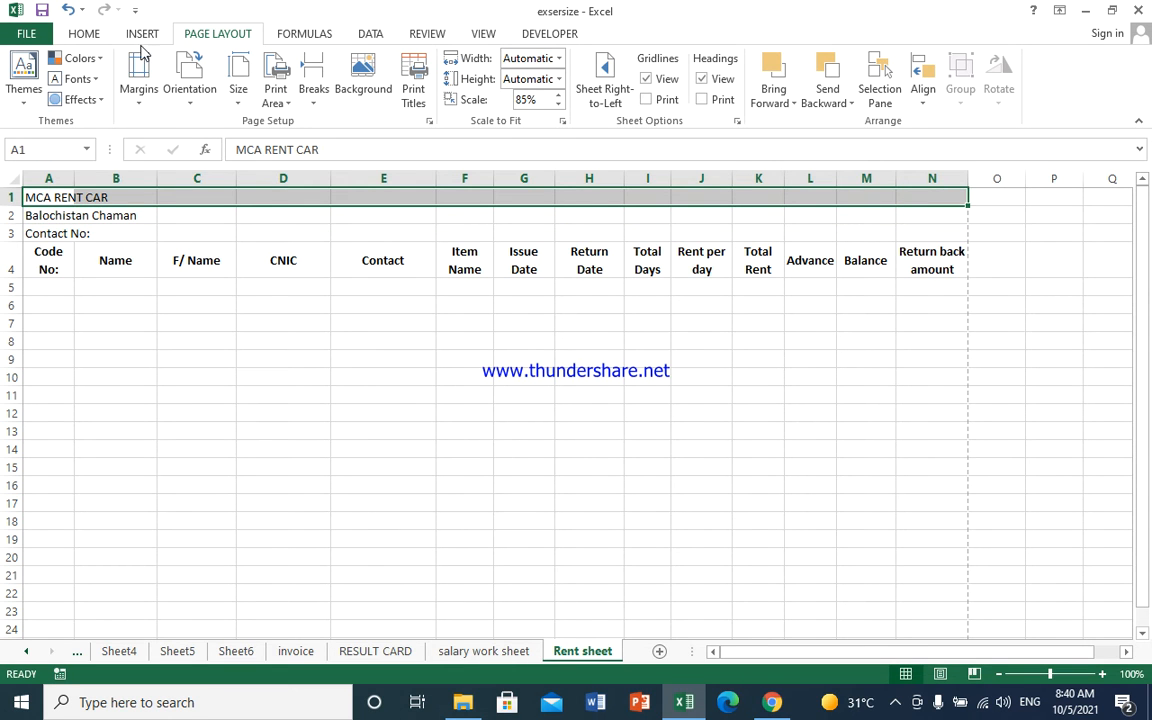
# - Merge and centre MCA RENT CAR across row 1, middle-aligned and bold
pyautogui.click(90, 33)
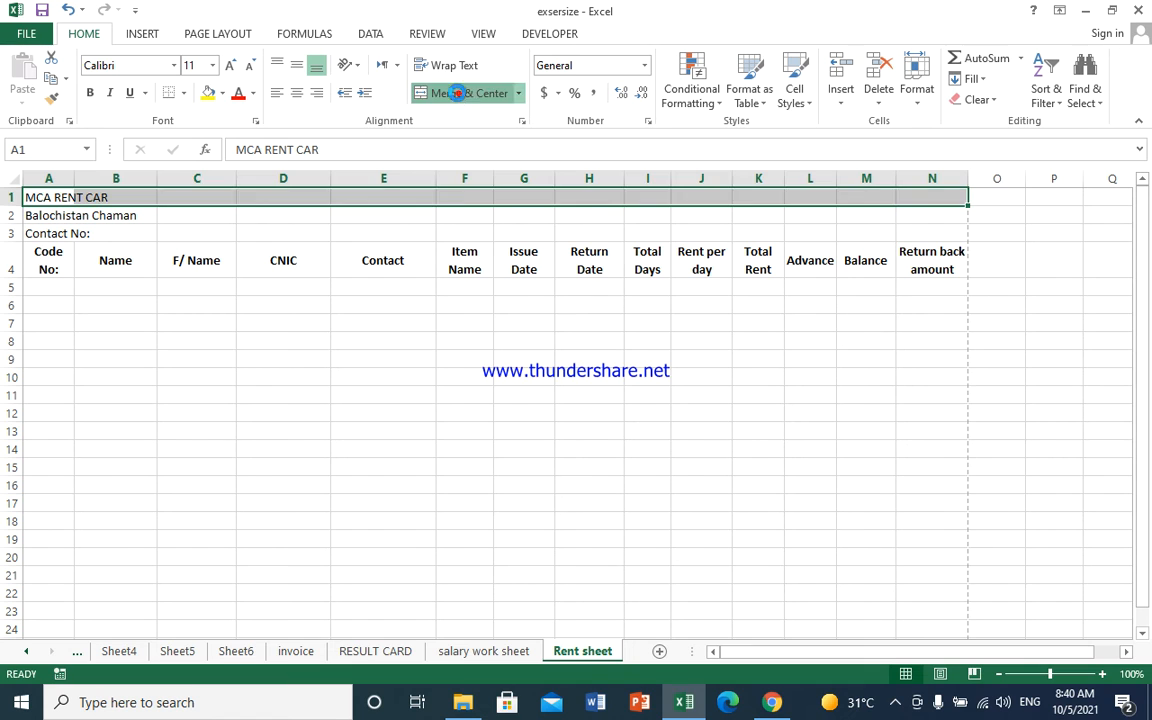
pyautogui.click(457, 93)
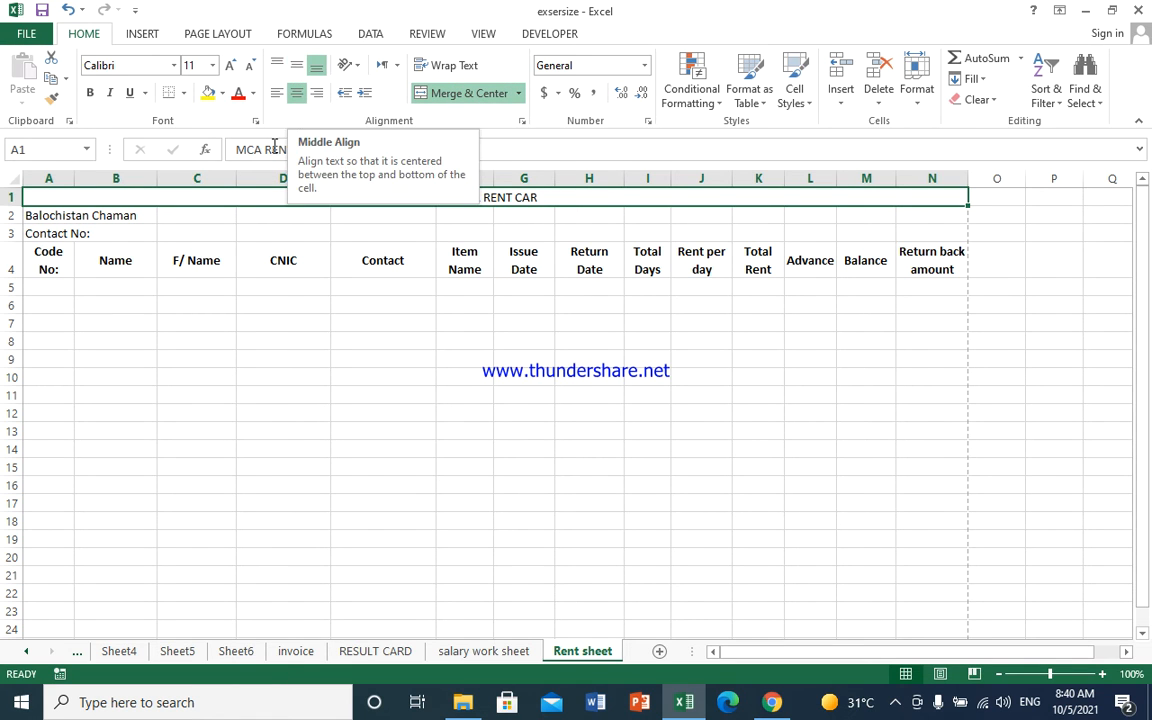
pyautogui.click(296, 67)
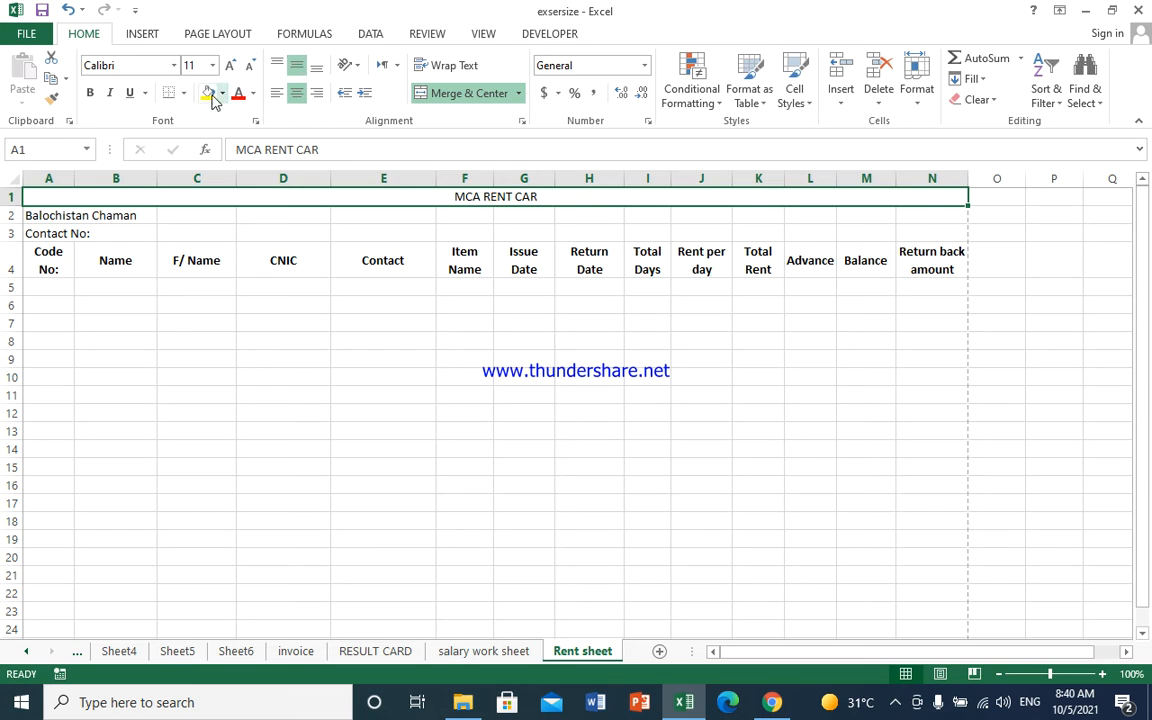
pyautogui.click(94, 93)
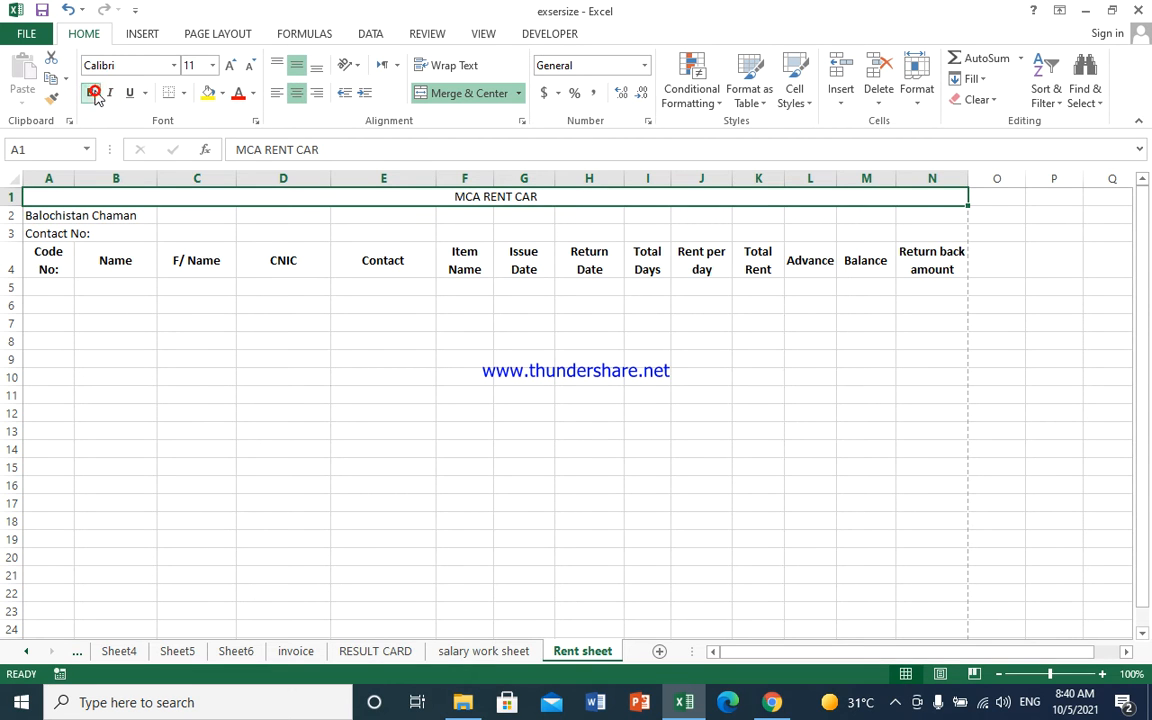
# - Merge row 2 across A–N with Balochistan Chaman centred, bottom-aligned and bold
pyautogui.moveTo(42, 216); pyautogui.dragTo(925, 216)
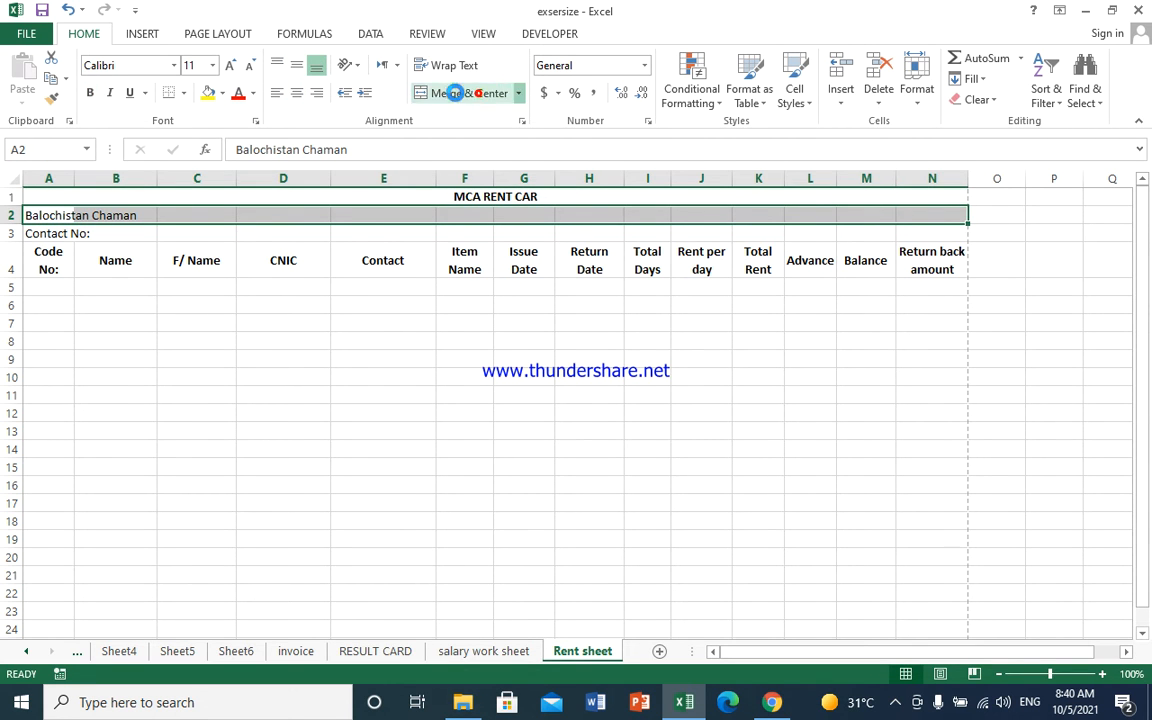
pyautogui.click(470, 93)
pyautogui.click(295, 91)
pyautogui.click(296, 64)
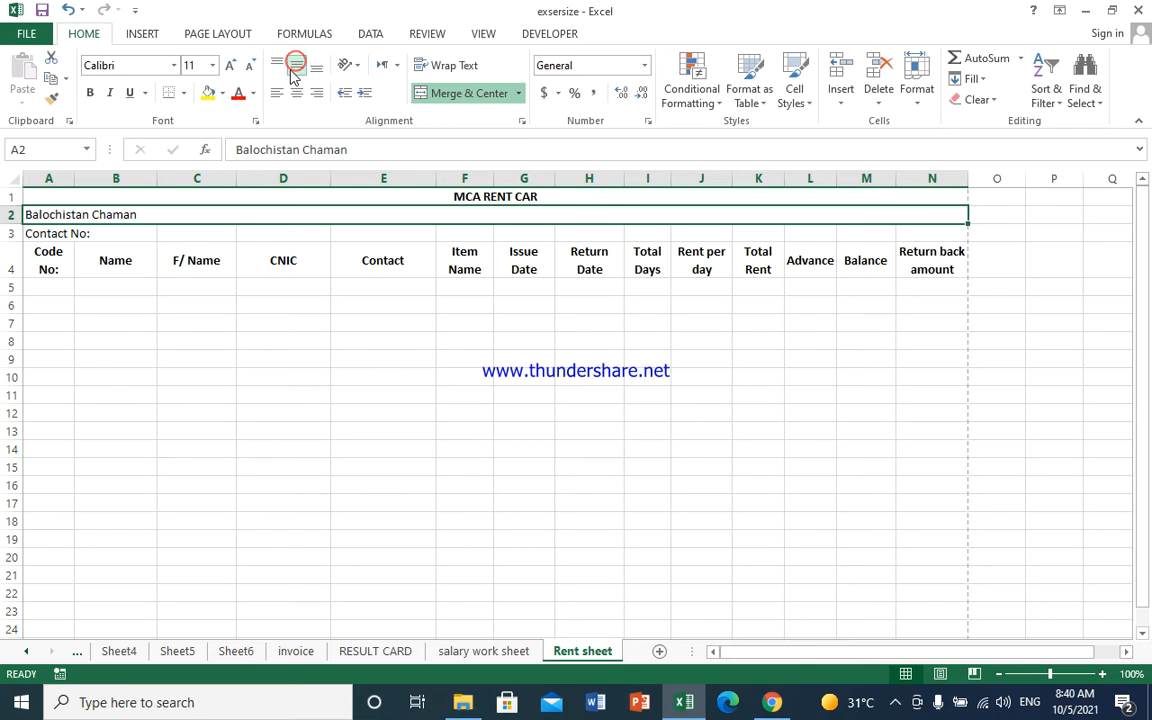
pyautogui.click(316, 92)
pyautogui.click(299, 93)
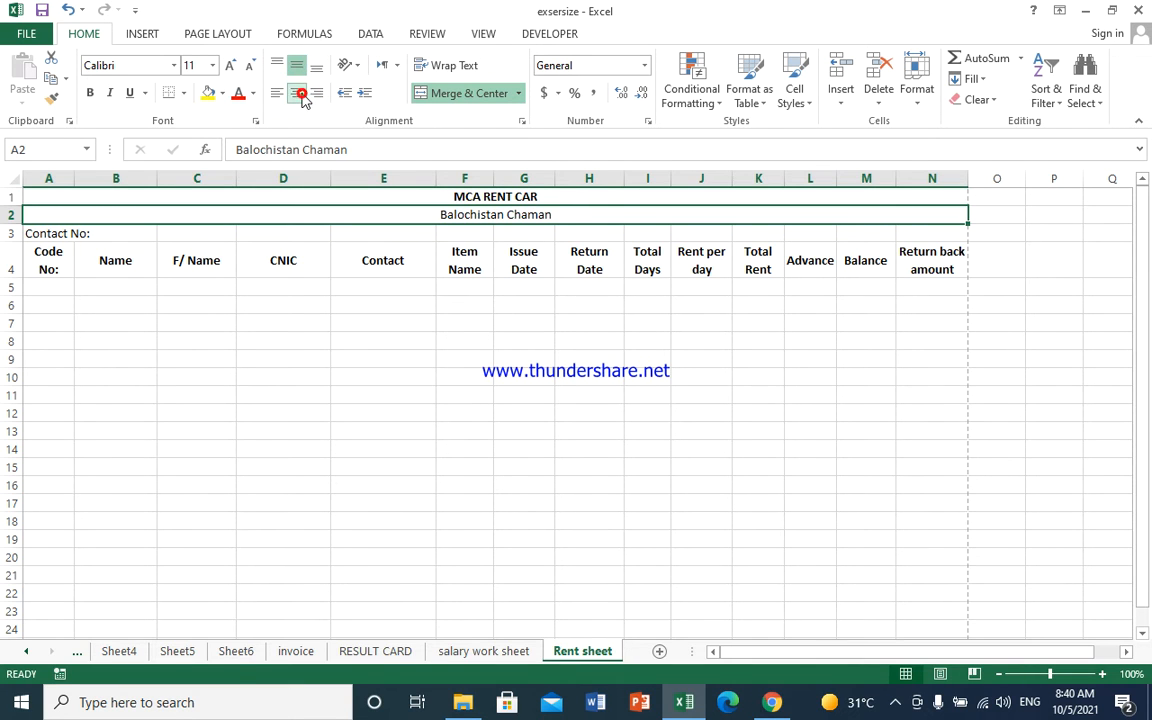
pyautogui.click(316, 64)
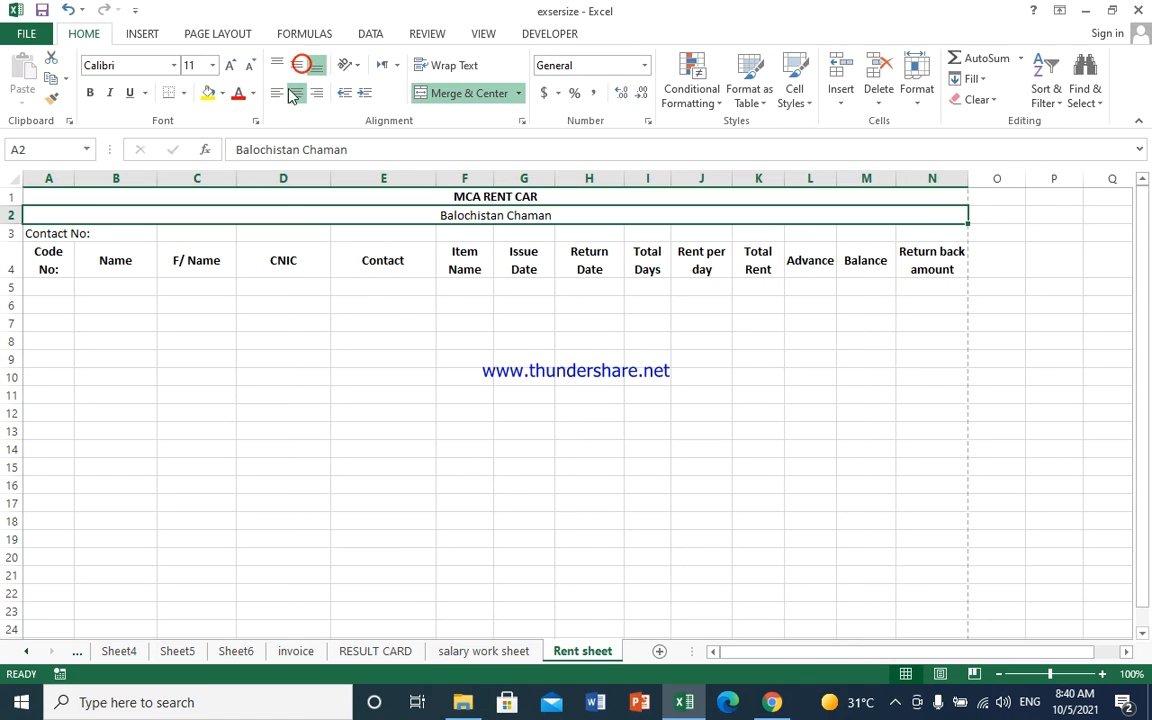
pyautogui.click(89, 92)
# - Merge row 3 across A–N with Contact No: centred and middle-aligned
pyautogui.moveTo(35, 234); pyautogui.dragTo(952, 228)
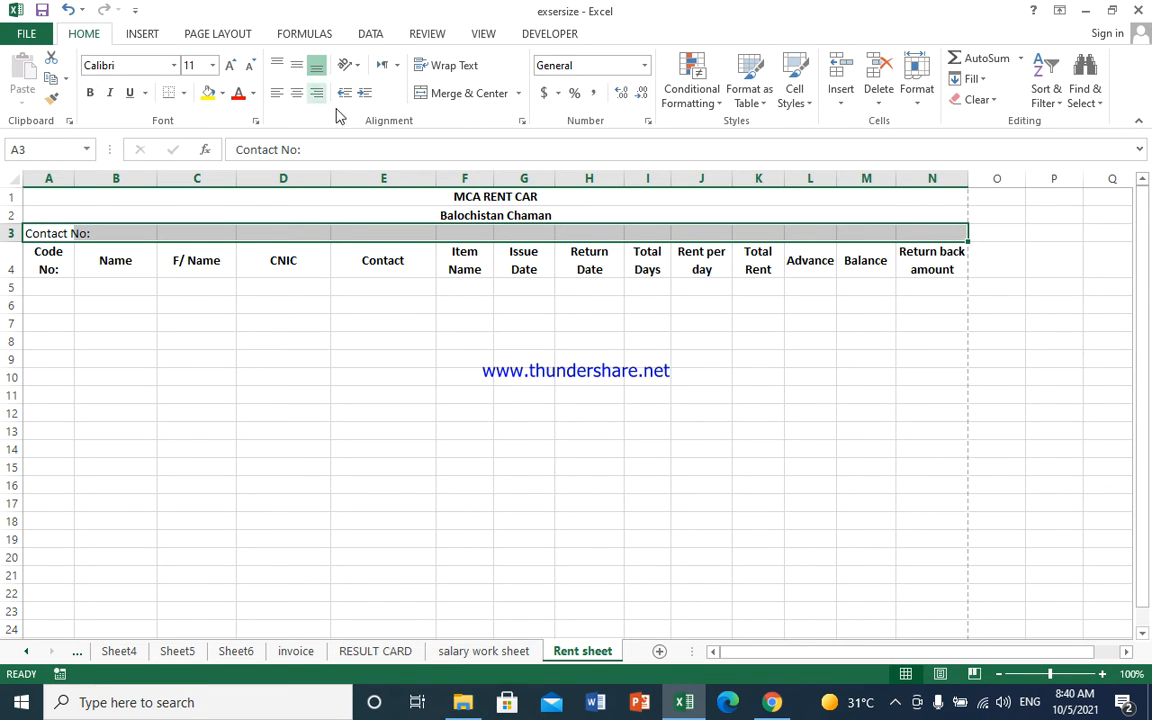
pyautogui.click(470, 92)
pyautogui.click(296, 91)
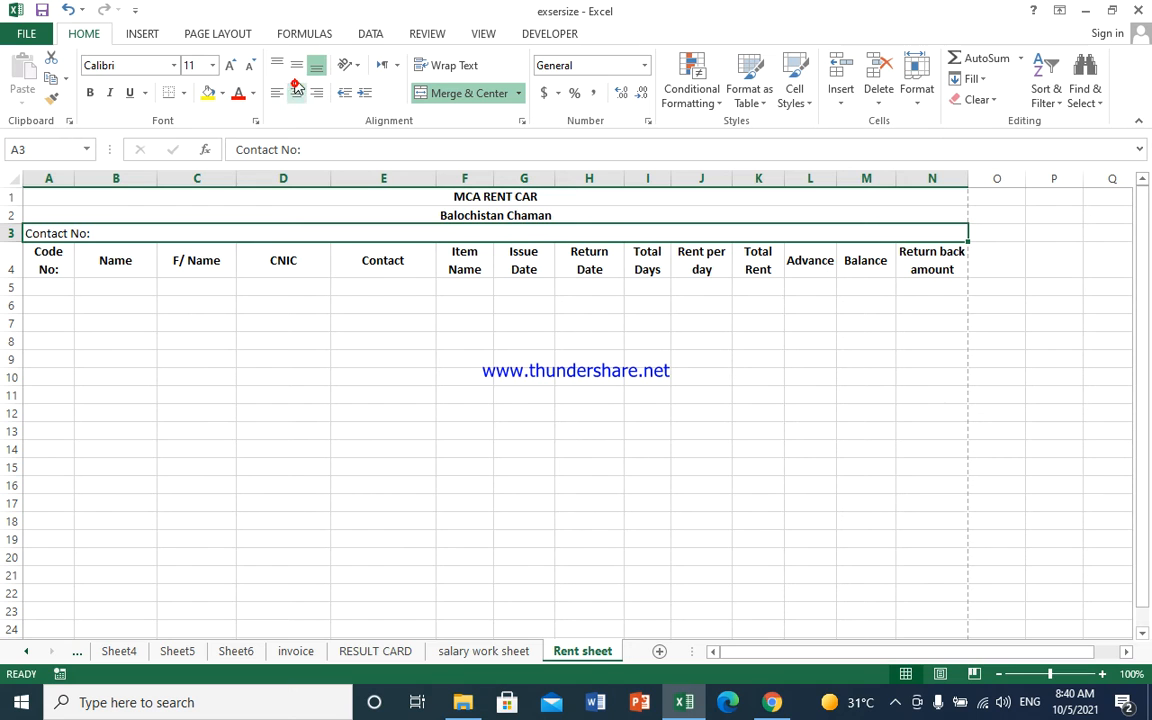
pyautogui.click(296, 66)
pyautogui.click(296, 97)
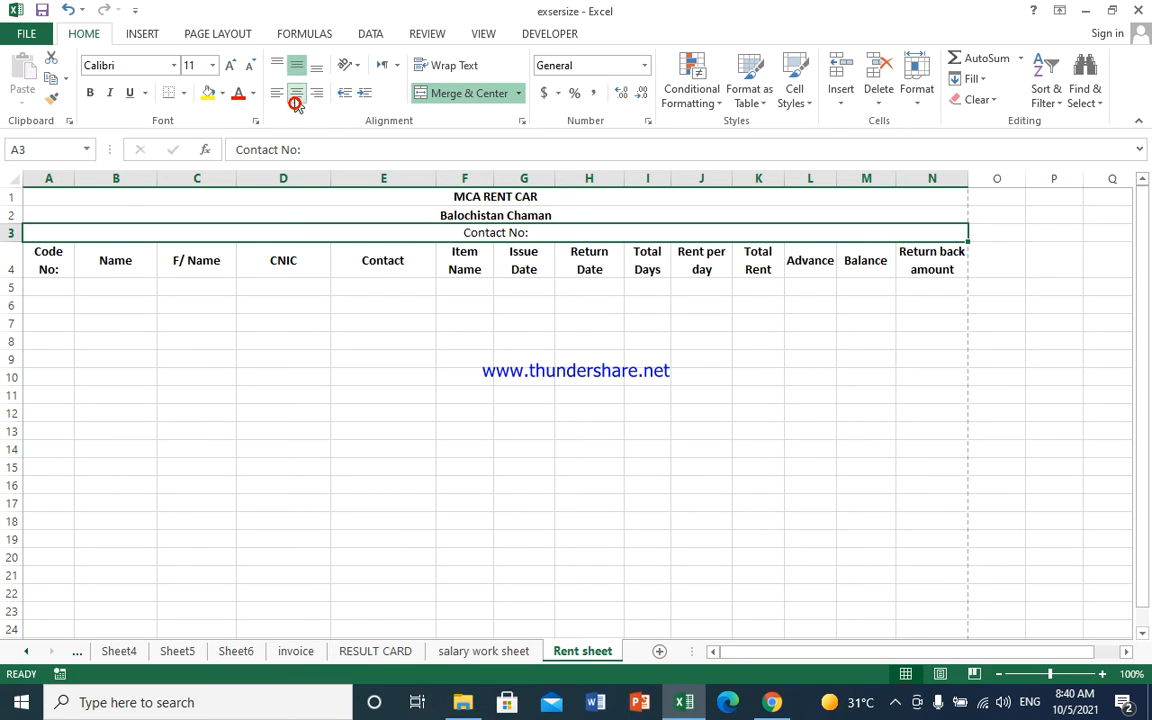
# - Remove the bold from the merged Balochistan Chaman line
pyautogui.click(465, 216)
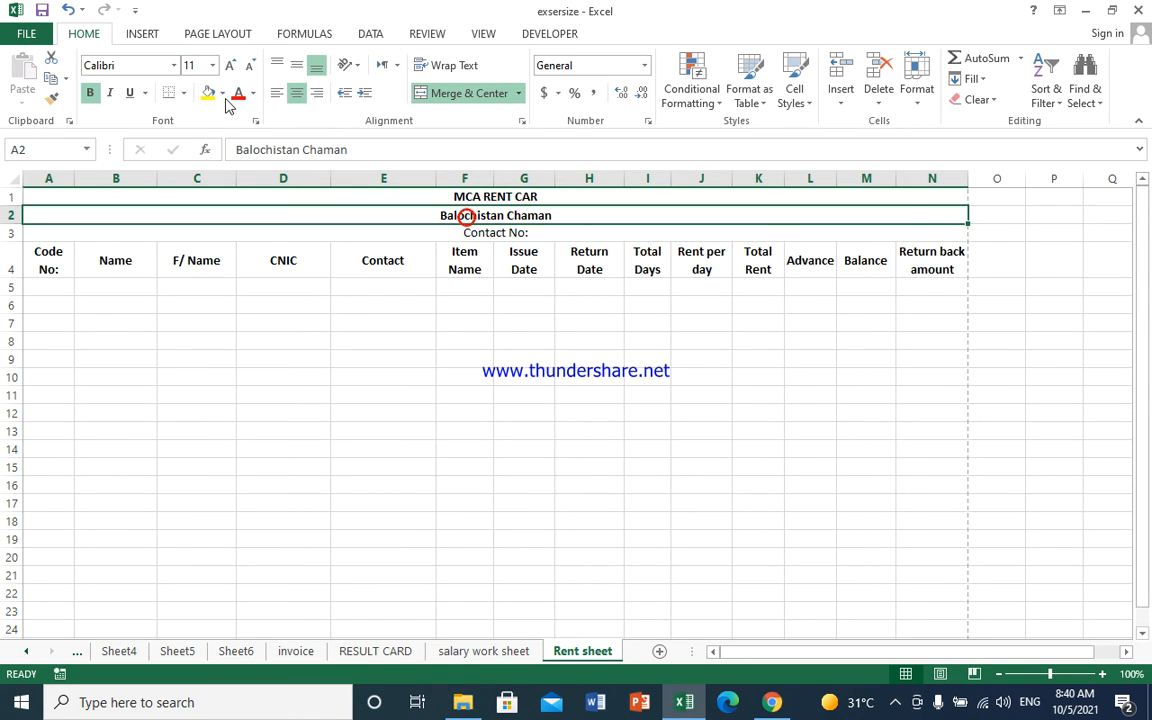
pyautogui.click(89, 92)
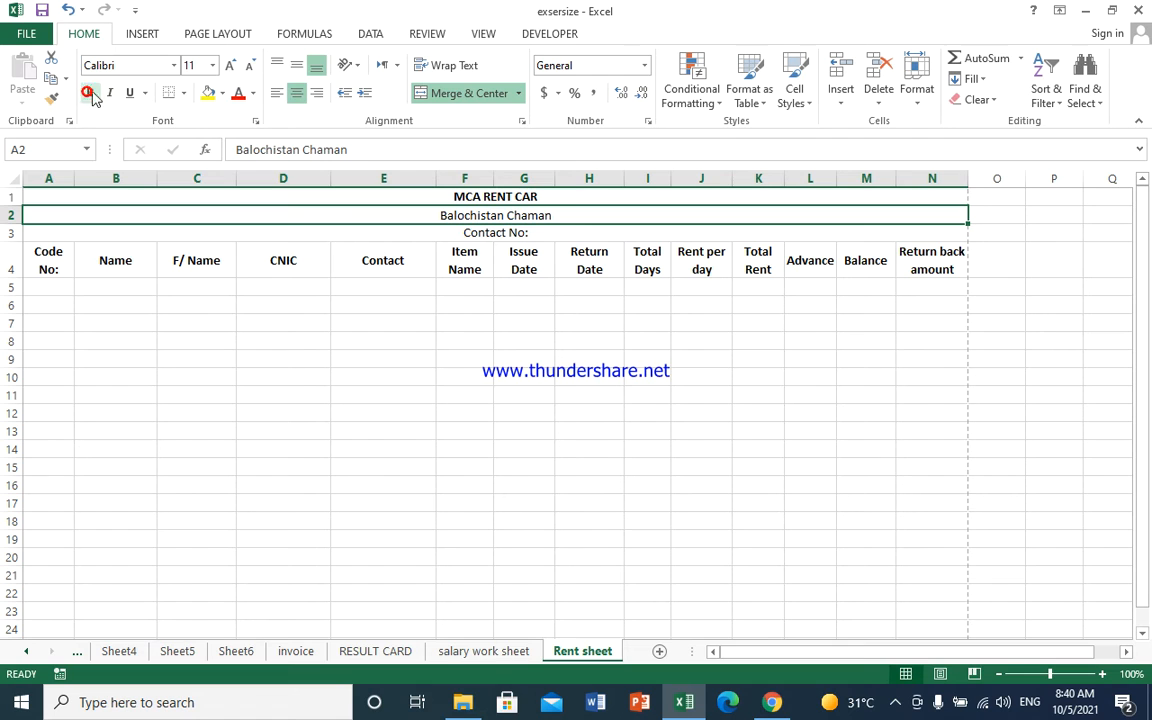
pyautogui.click(336, 194)
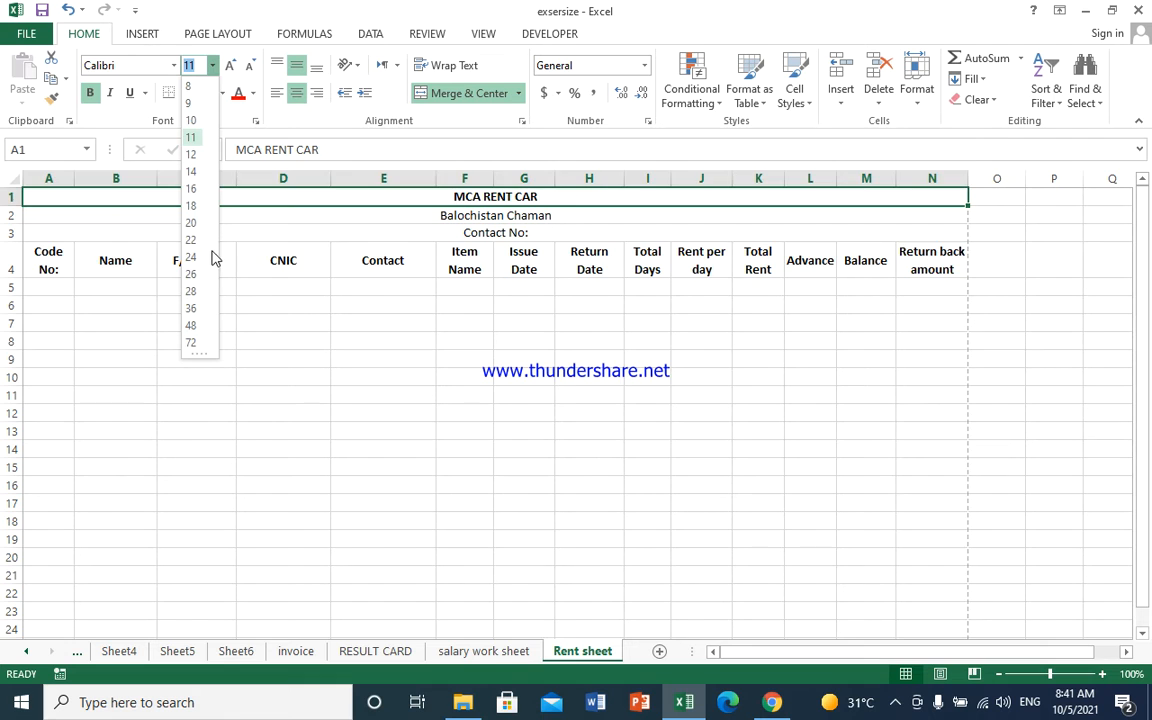
# - Make the MCA RENT CAR title 24 pt white text on a black fill
pyautogui.click(192, 255)
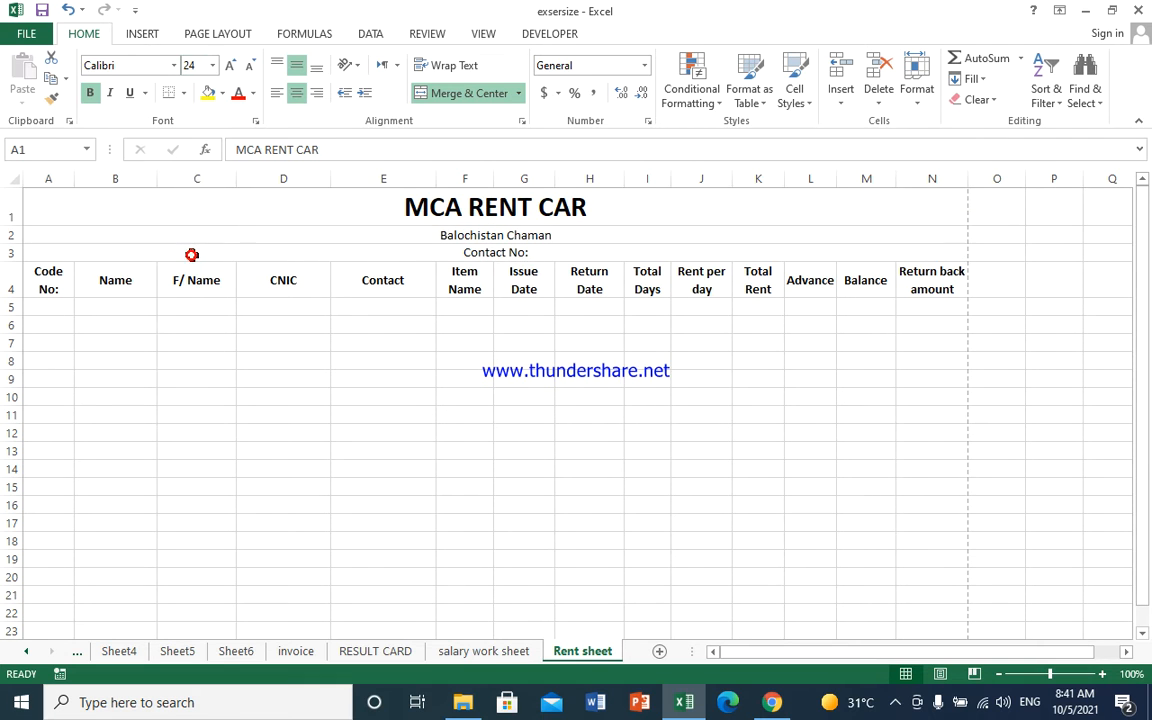
pyautogui.click(419, 237)
pyautogui.click(416, 213)
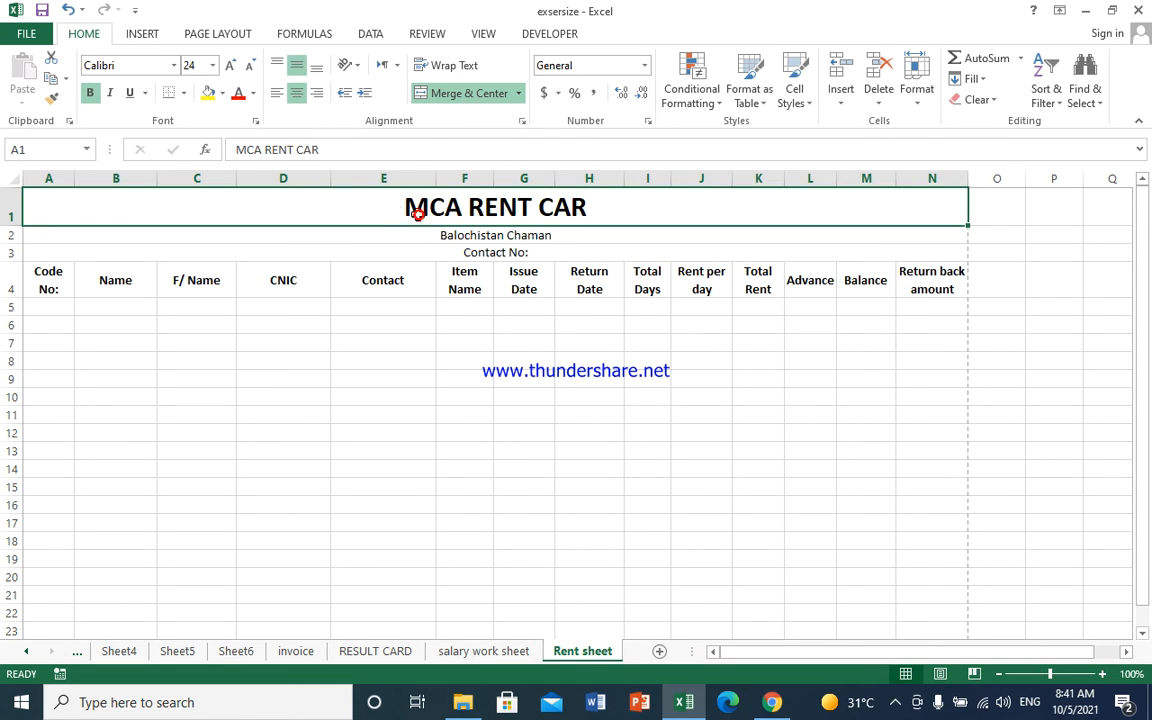
pyautogui.click(222, 93)
pyautogui.click(225, 130)
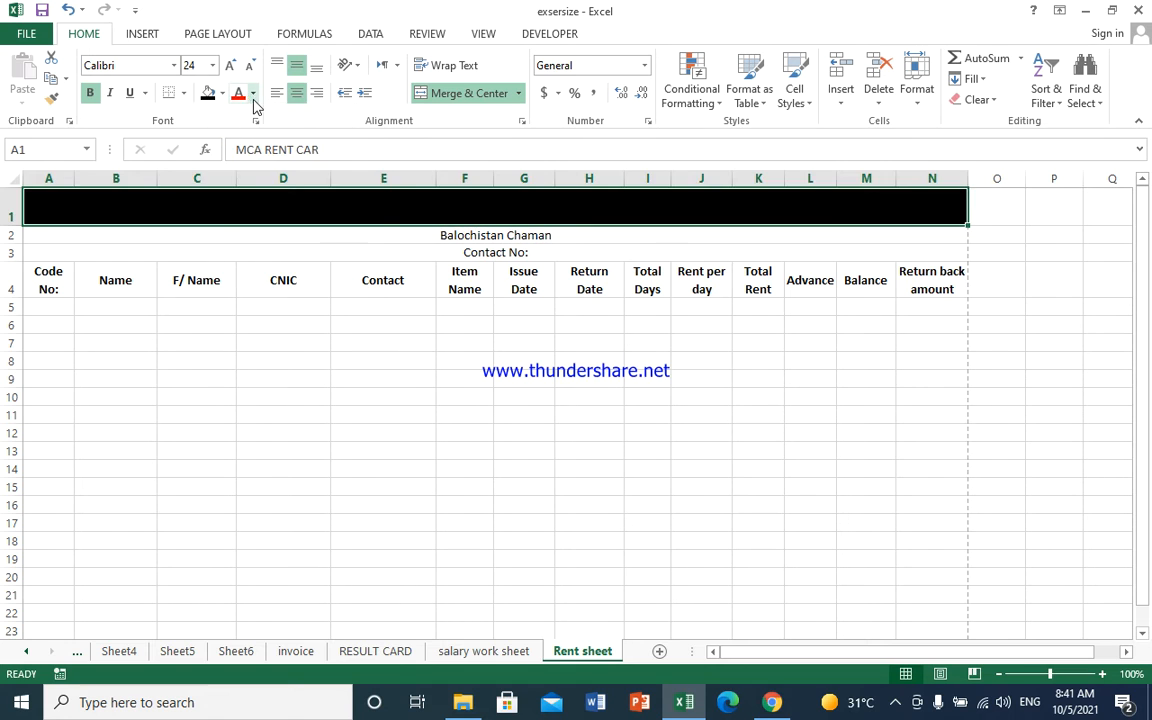
pyautogui.click(253, 93)
pyautogui.click(239, 156)
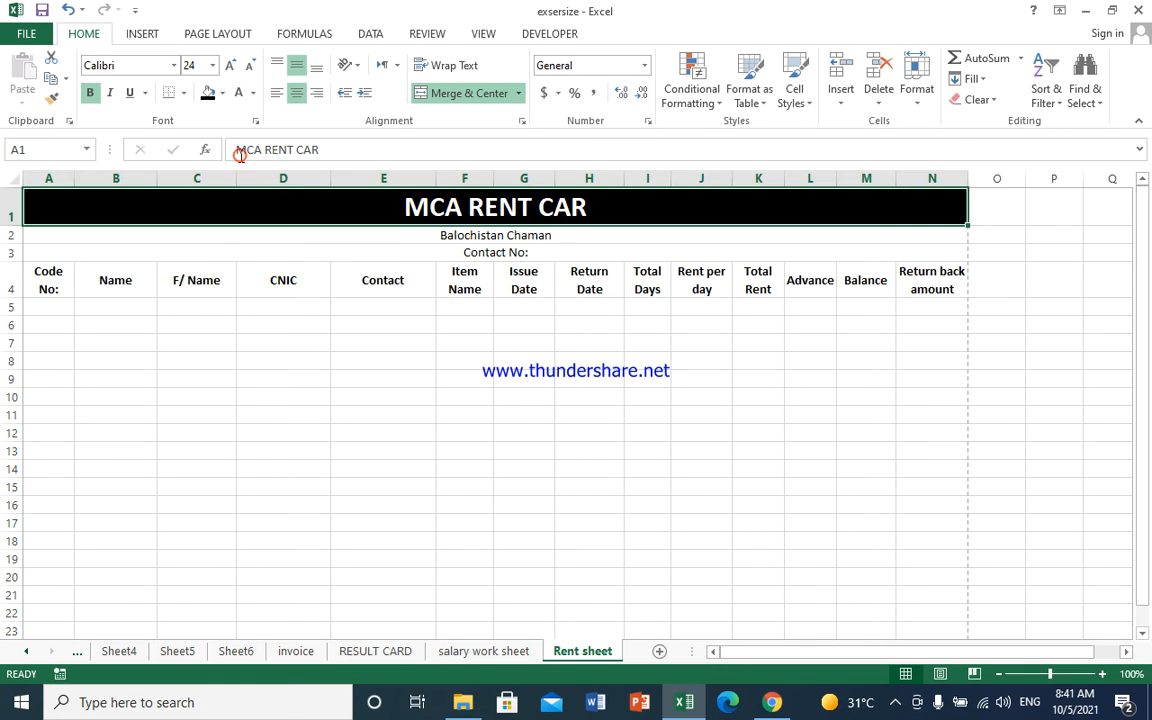
# - Shade the Contact No: row with a light grey fill
pyautogui.click(394, 248)
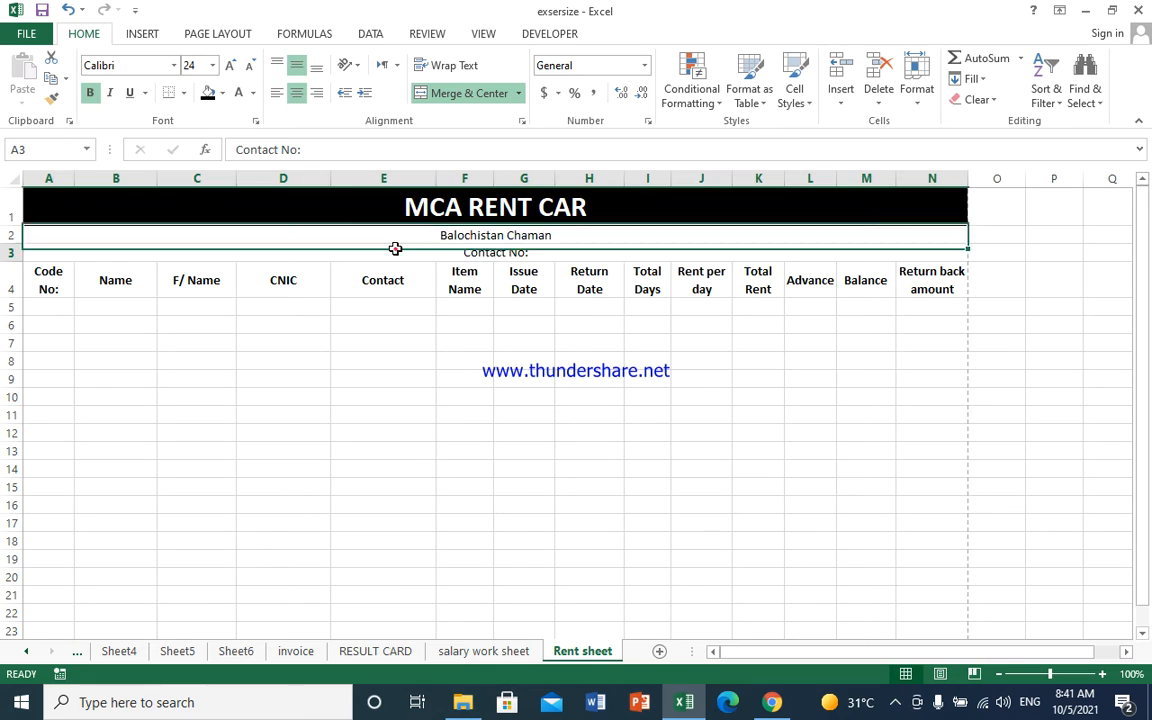
pyautogui.click(223, 96)
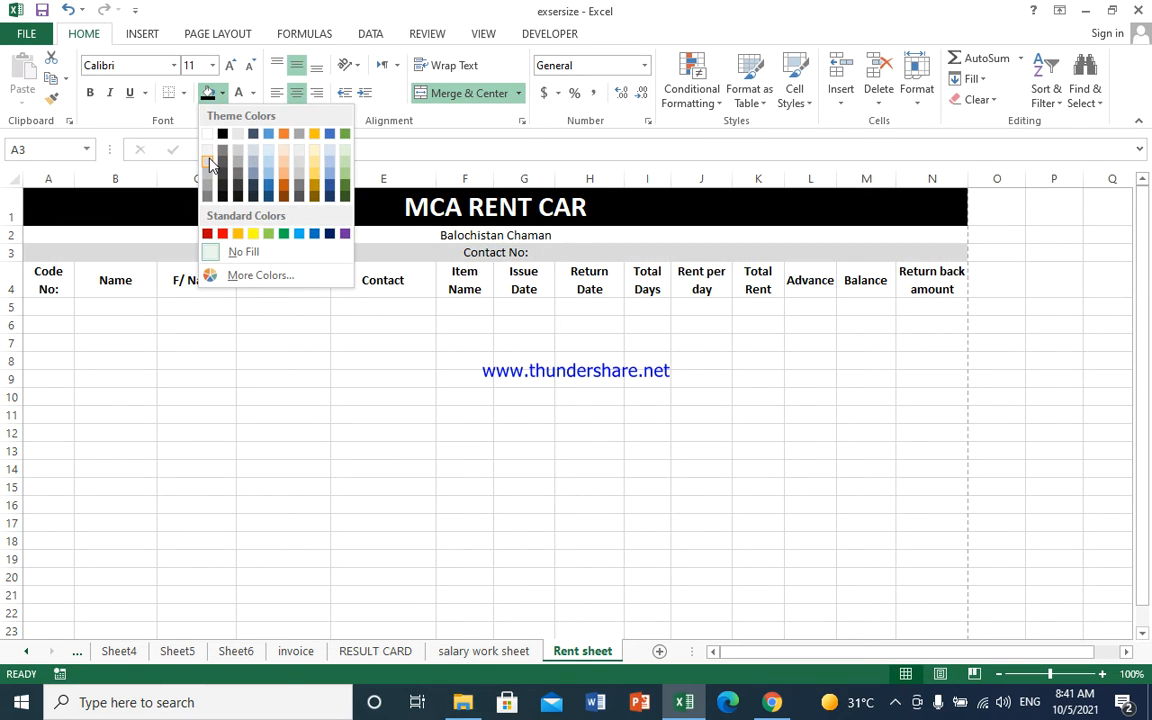
pyautogui.click(209, 155)
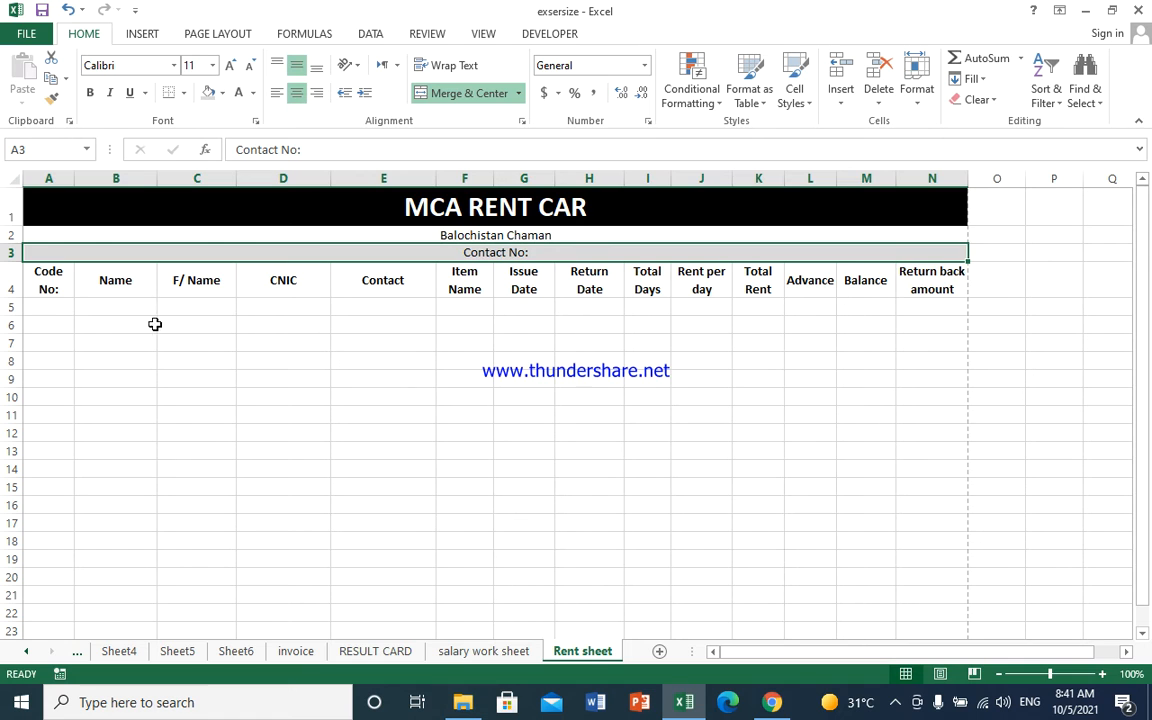
pyautogui.click(61, 311)
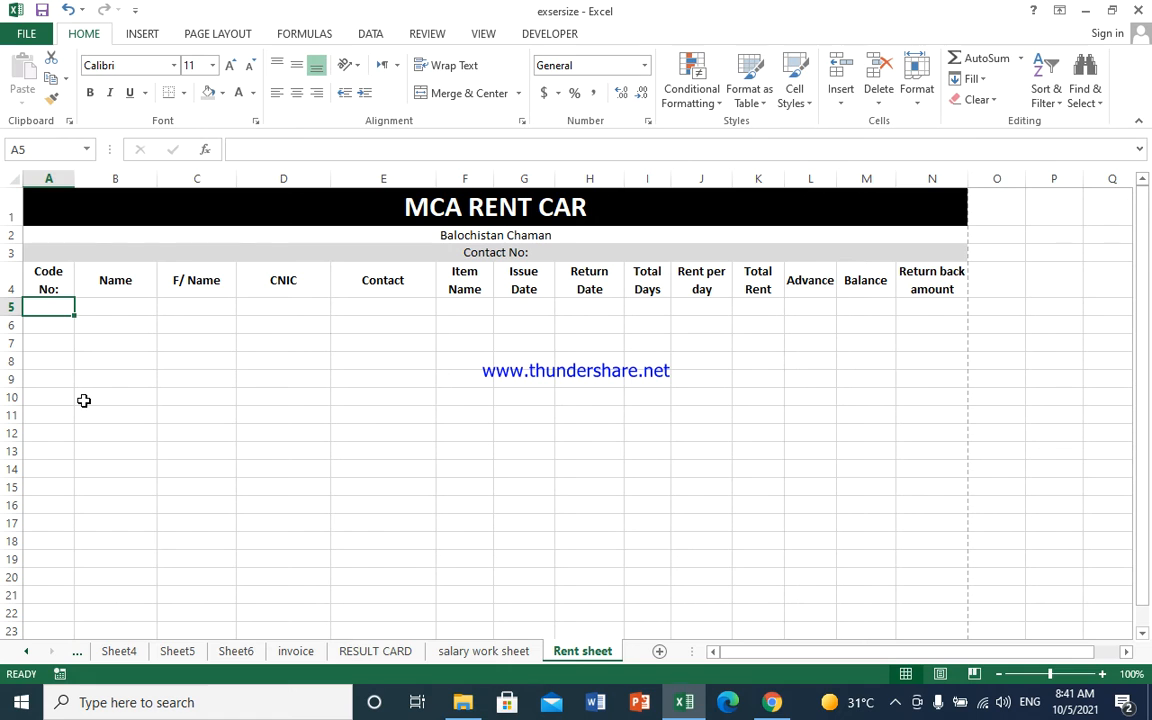
# - Enter the record code, customer's name, father's name and CNIC into A5:D5
pyautogui.write('mca')
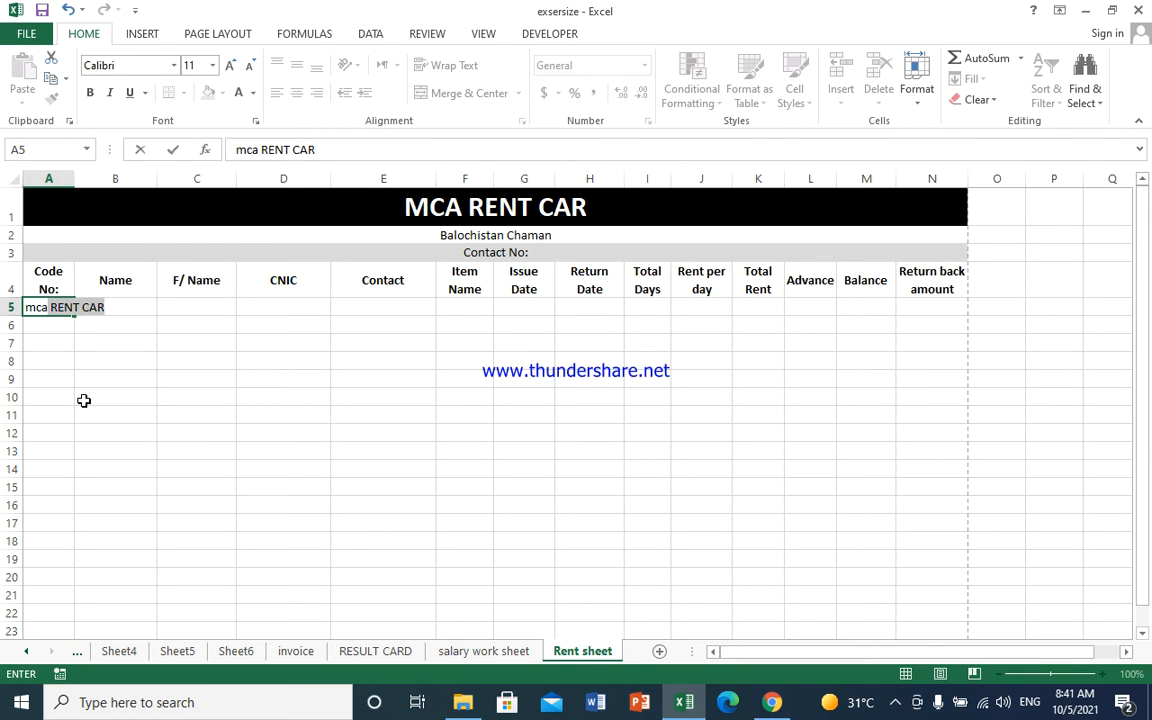
pyautogui.press('BackSpace')
pyautogui.press('BackSpace')
pyautogui.press('BackSpace')
pyautogui.press('BackSpace')
pyautogui.write('m')
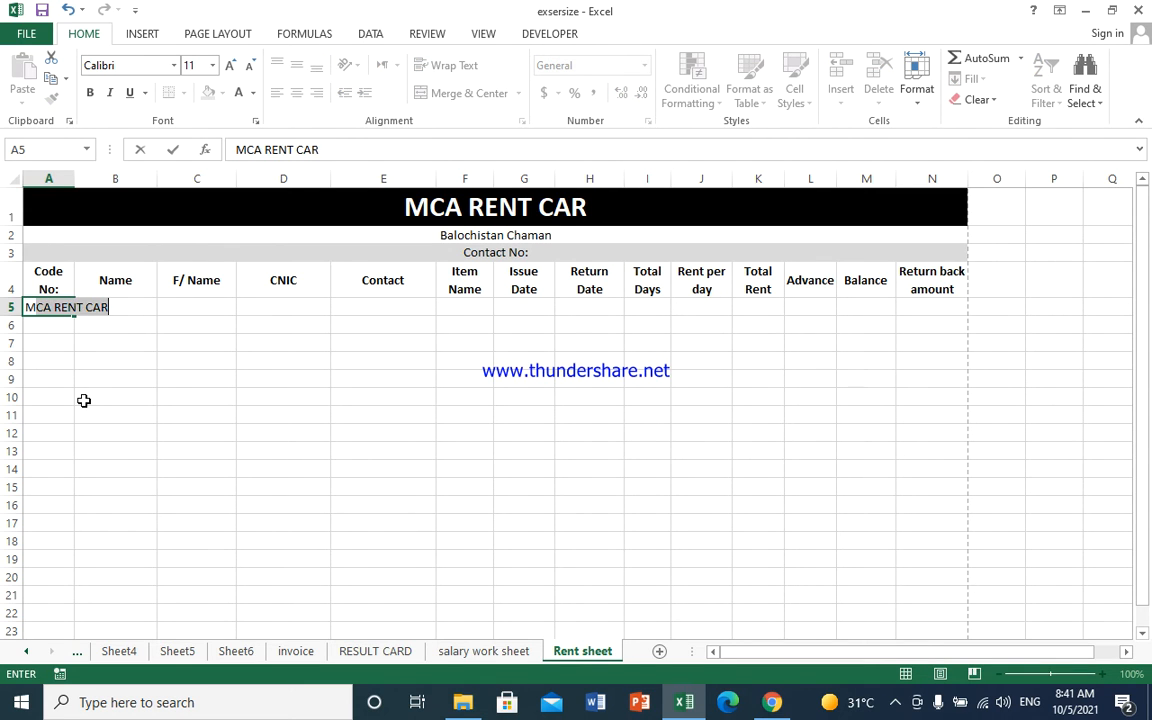
pyautogui.write('ca123')
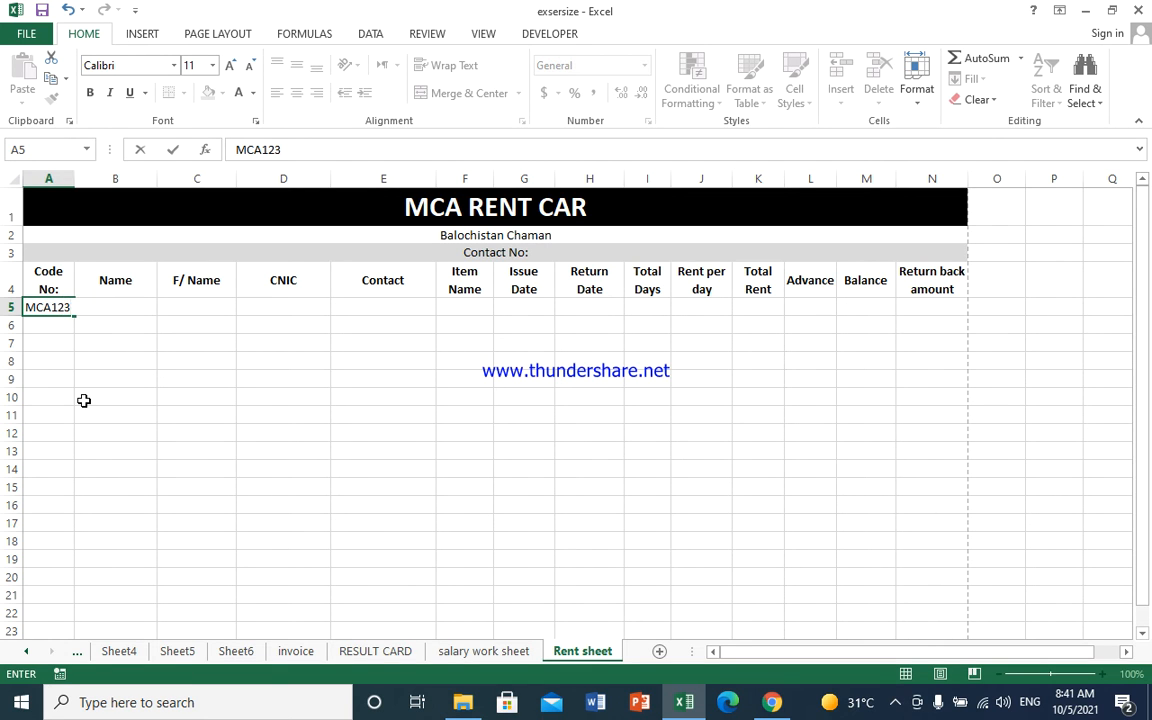
pyautogui.press('Tab')
pyautogui.press('Tab')
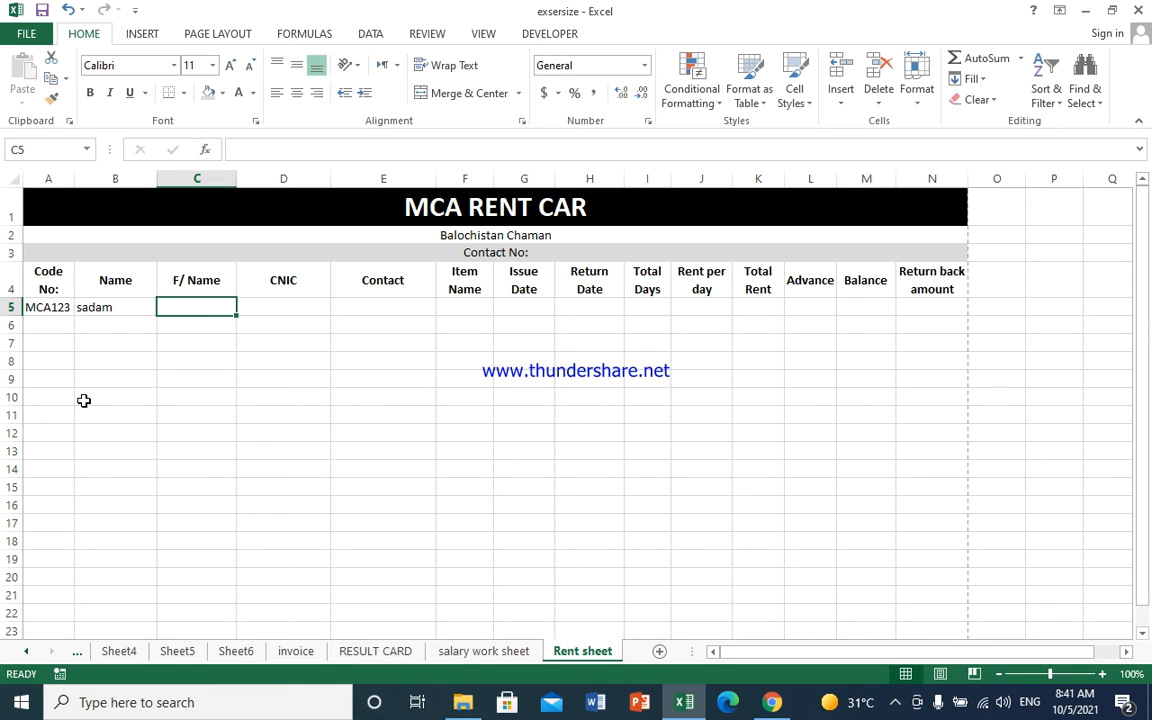
pyautogui.write('ab')
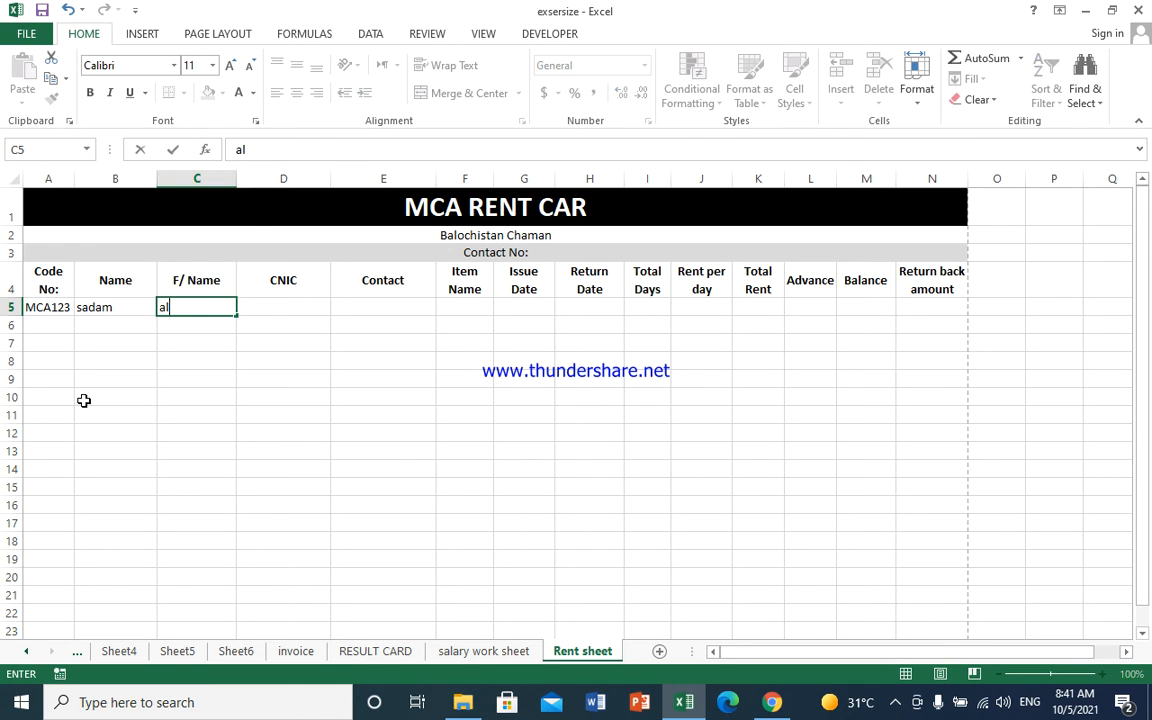
pyautogui.press('BackSpace')
pyautogui.press('BackSpace')
pyautogui.press('Tab')
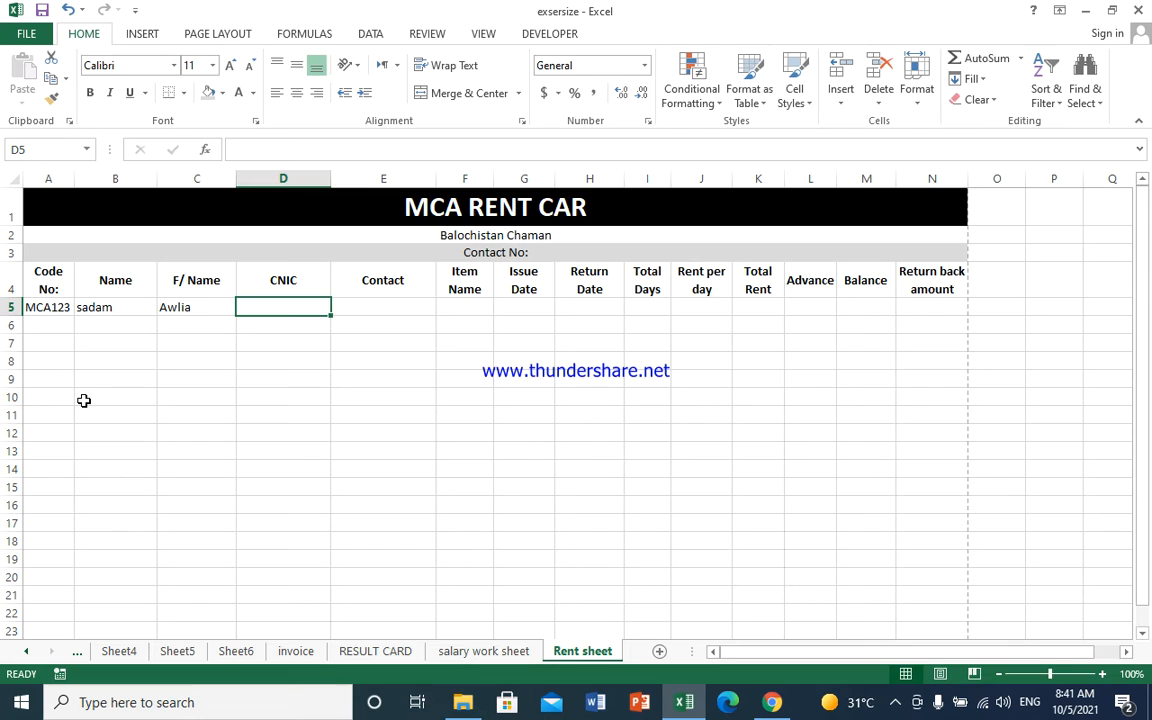
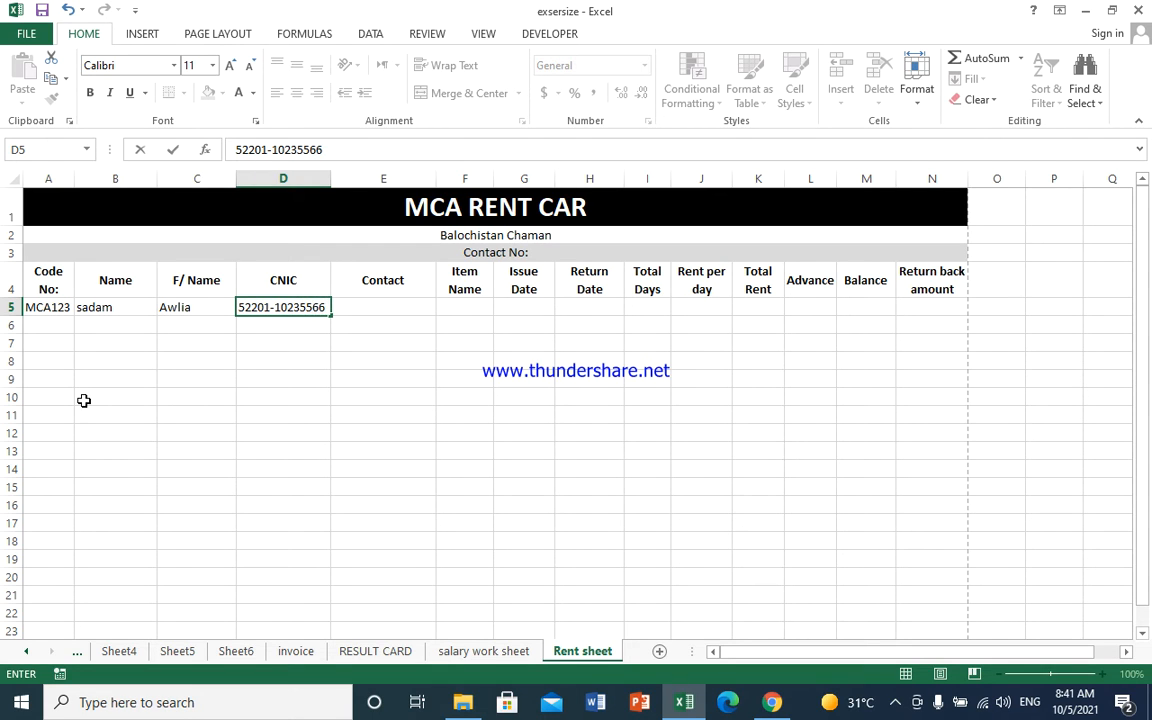
pyautogui.press('Tab')
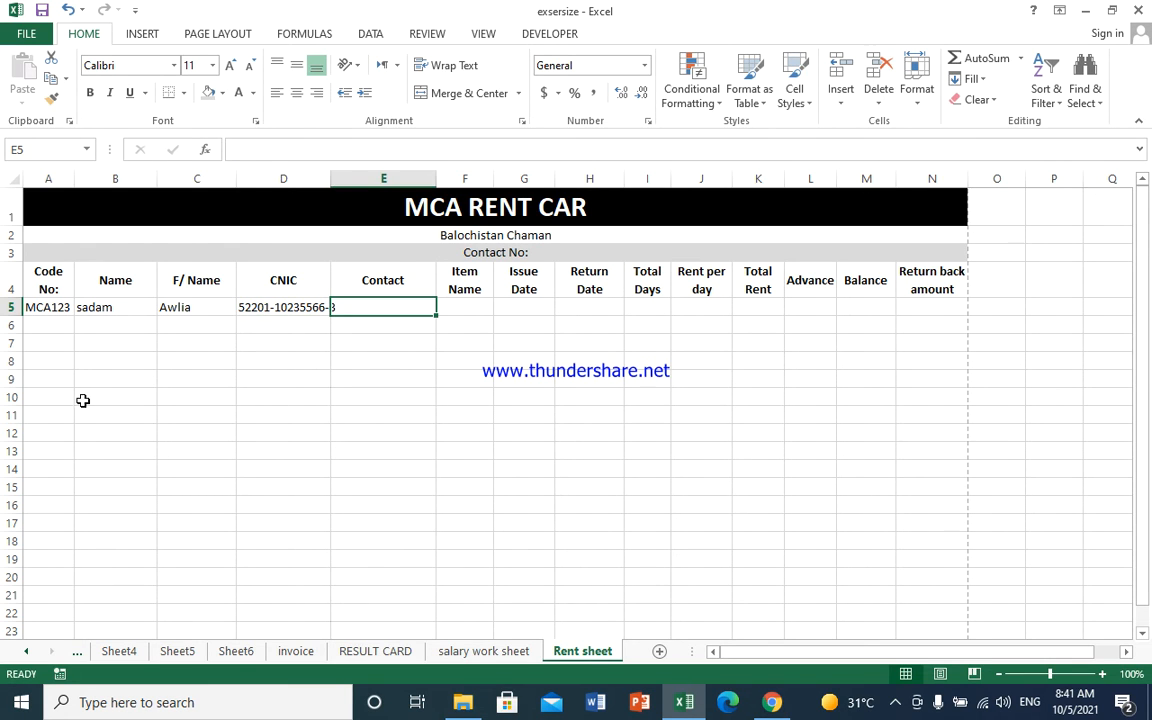
# - Remove the extra CNIC digit in D5 and enter the customer's contact number in E5
pyautogui.click(305, 308)
pyautogui.doubleClick(305, 308)
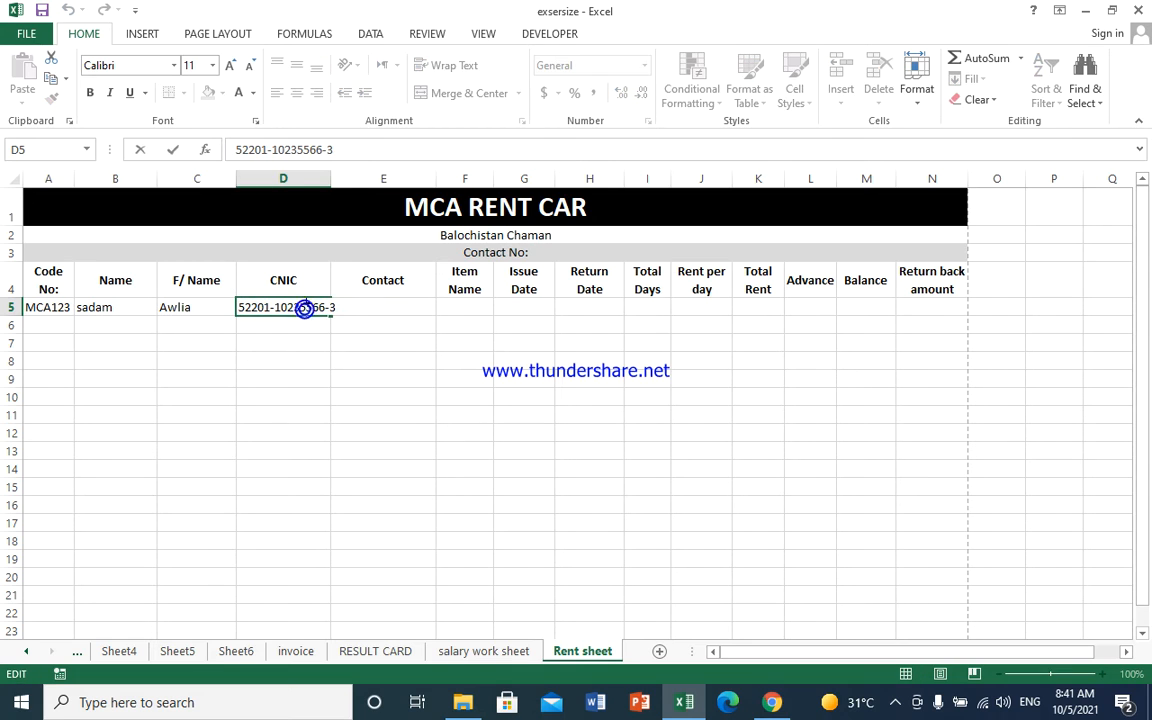
pyautogui.press('BackSpace')
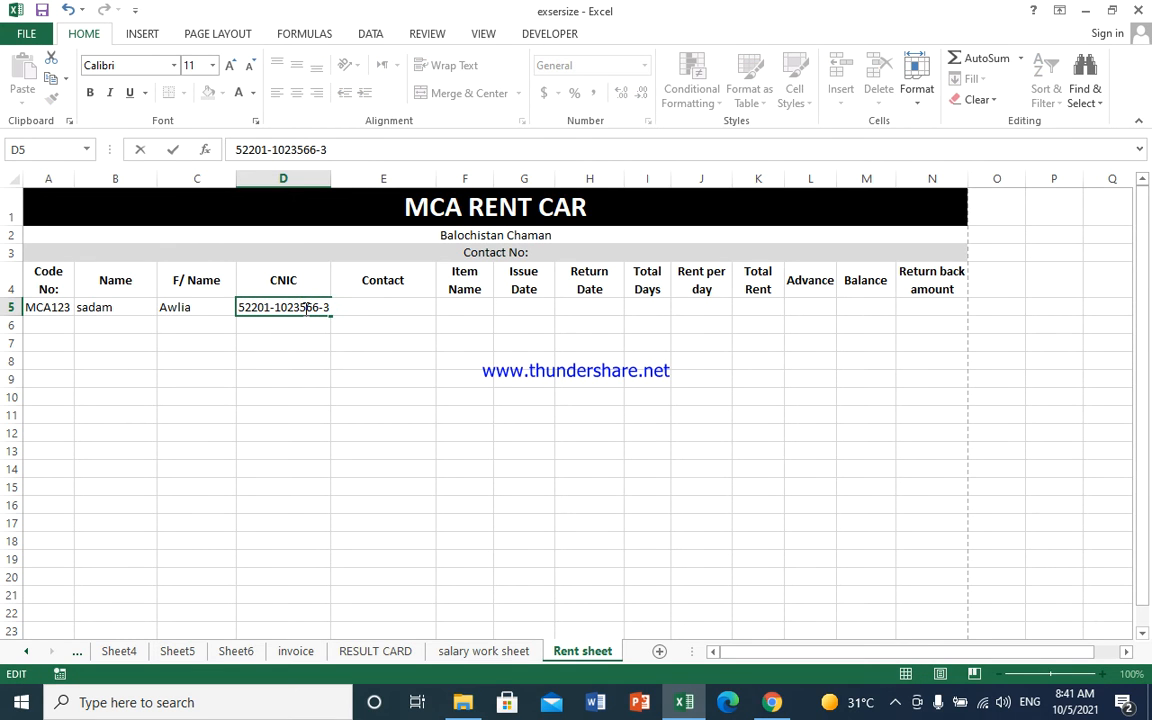
pyautogui.click(401, 310)
pyautogui.click(397, 330)
pyautogui.click(396, 305)
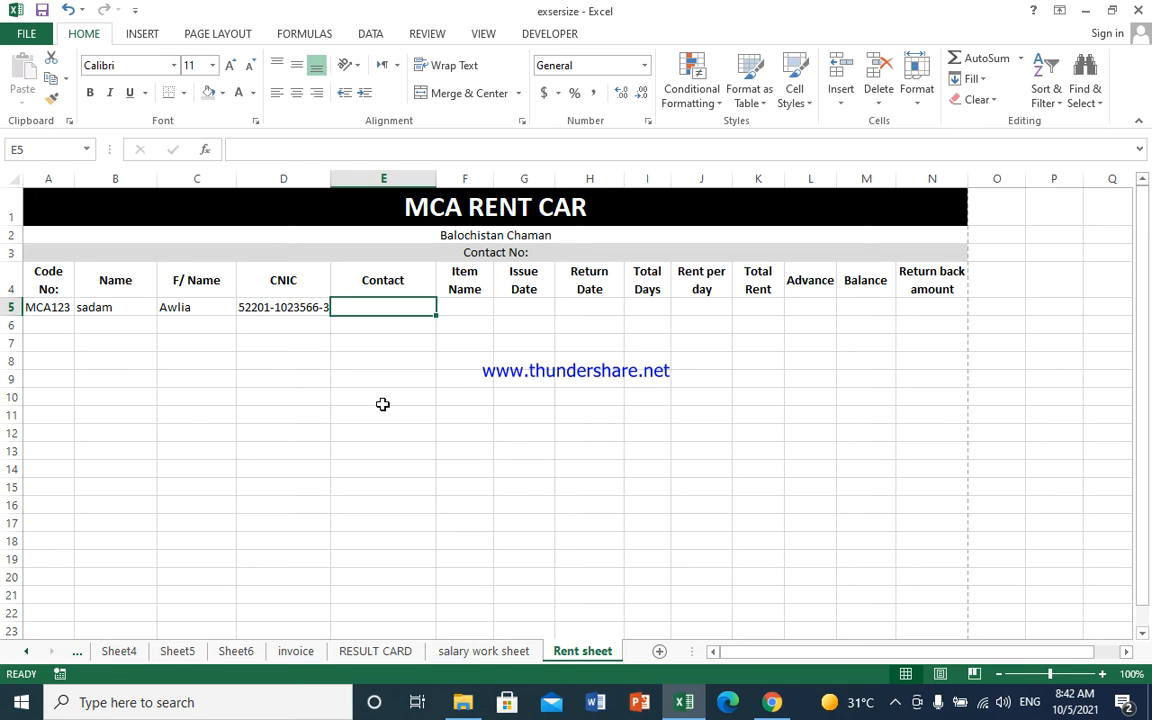
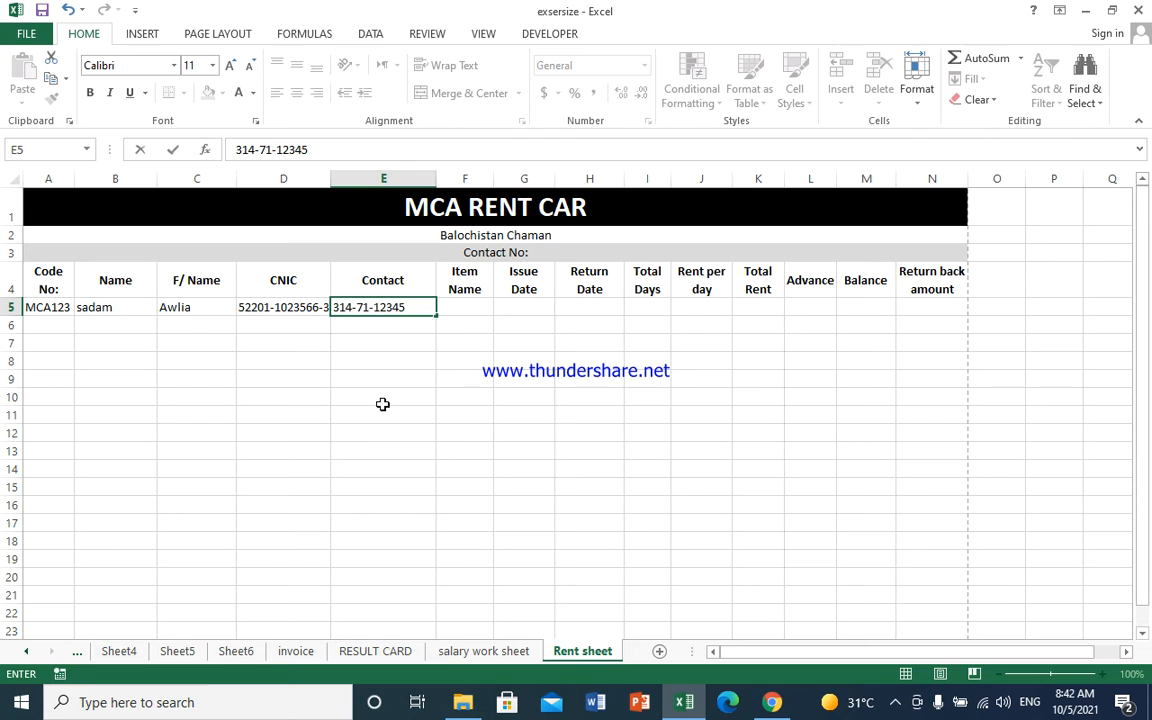
pyautogui.press('Tab')
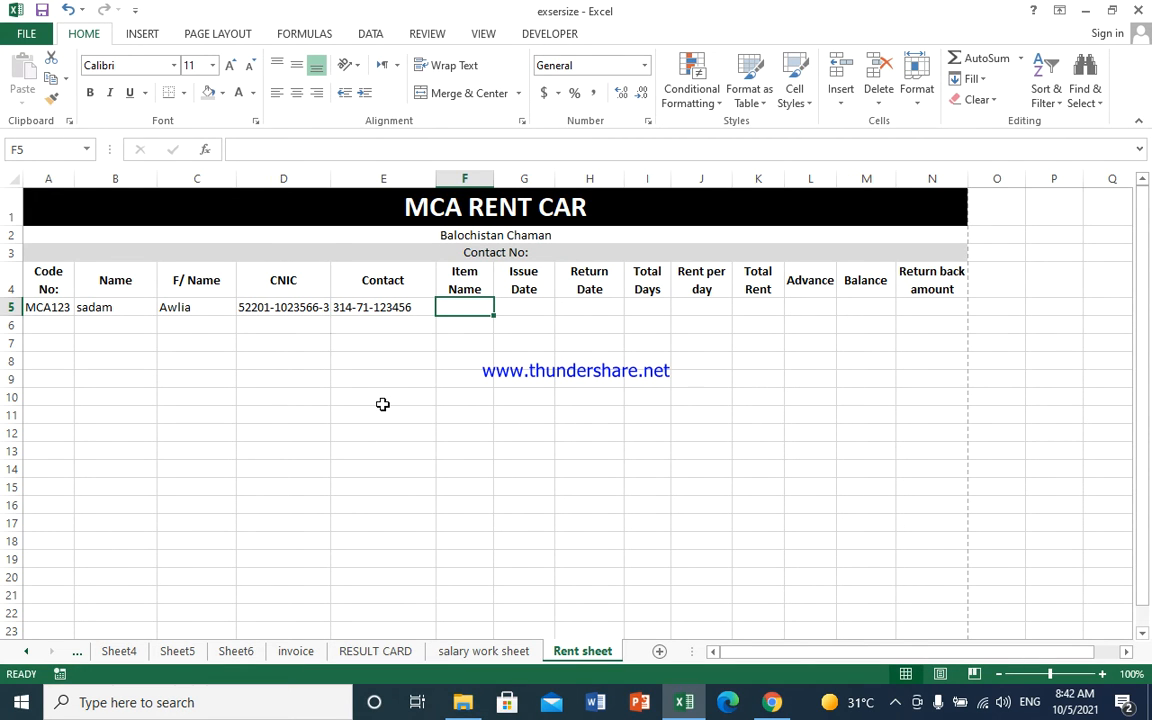
# - Enter Car in F5, issue date 10-02-2021 in G5 and return date 10-05-2021 in H5
pyautogui.write('Car')
pyautogui.press('Tab')
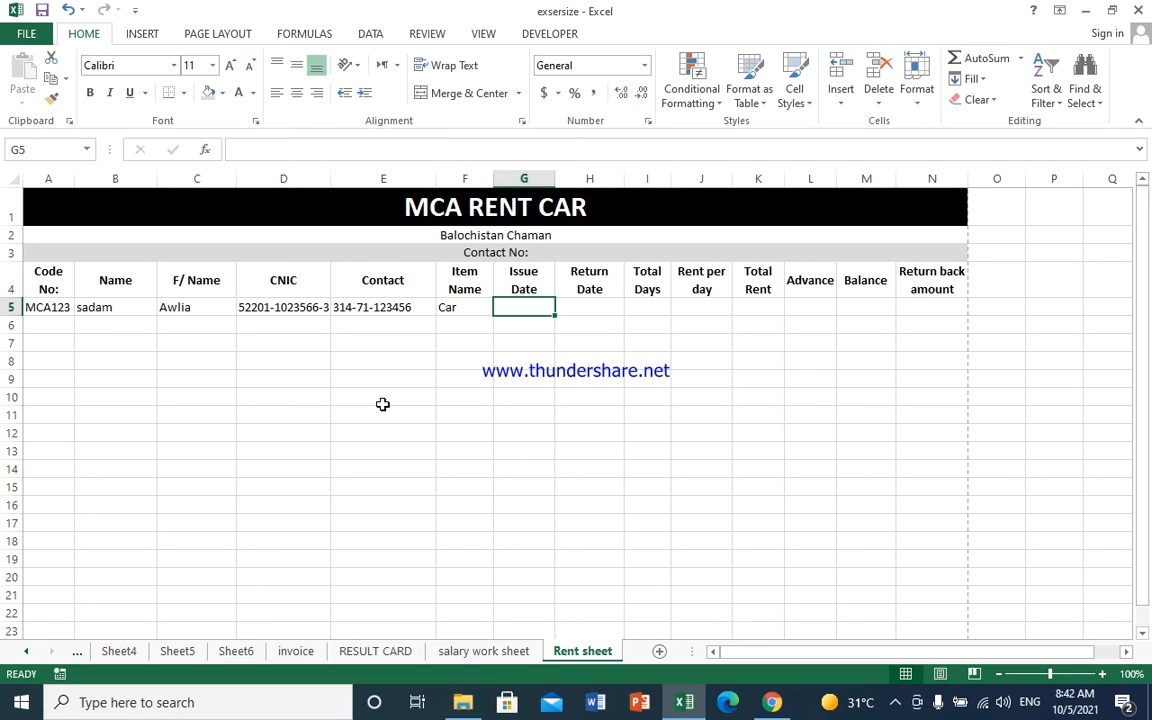
pyautogui.write('10-')
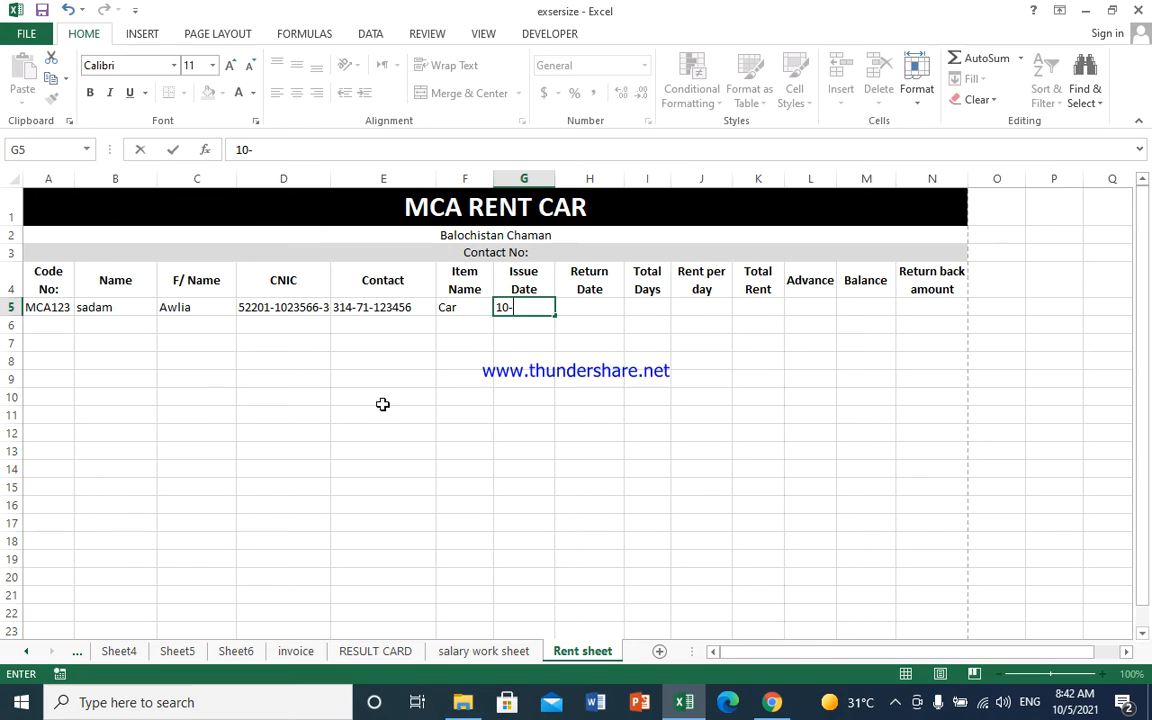
pyautogui.write('02-2021')
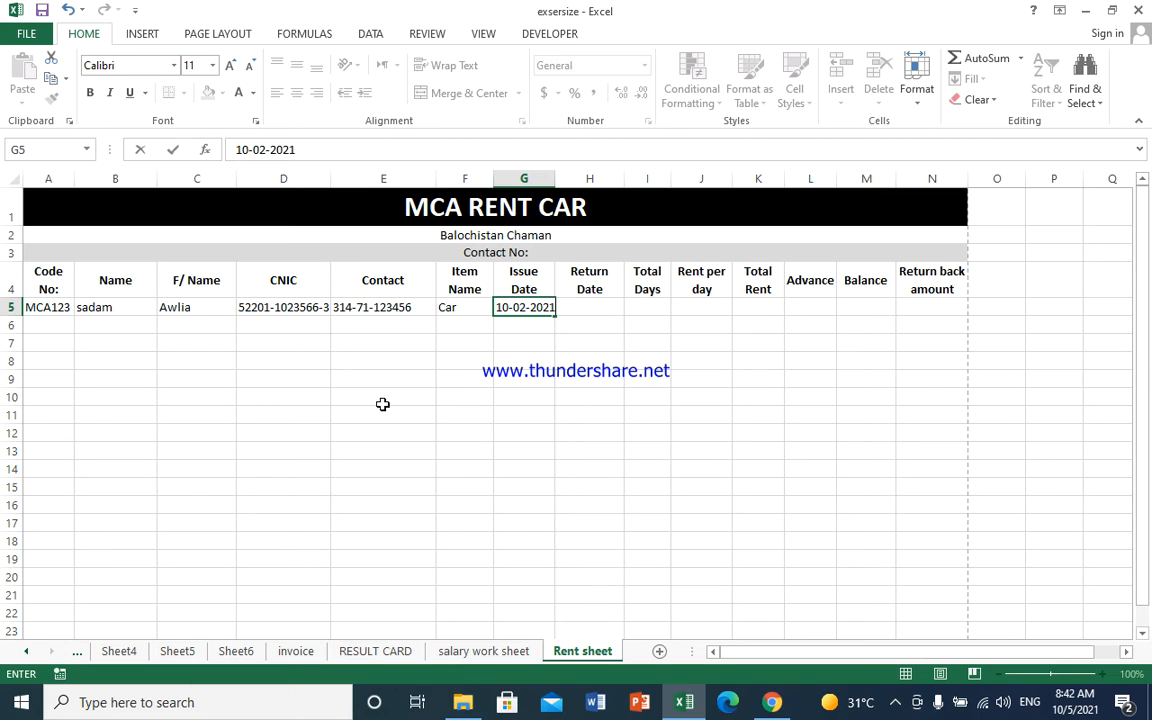
pyautogui.press('Tab')
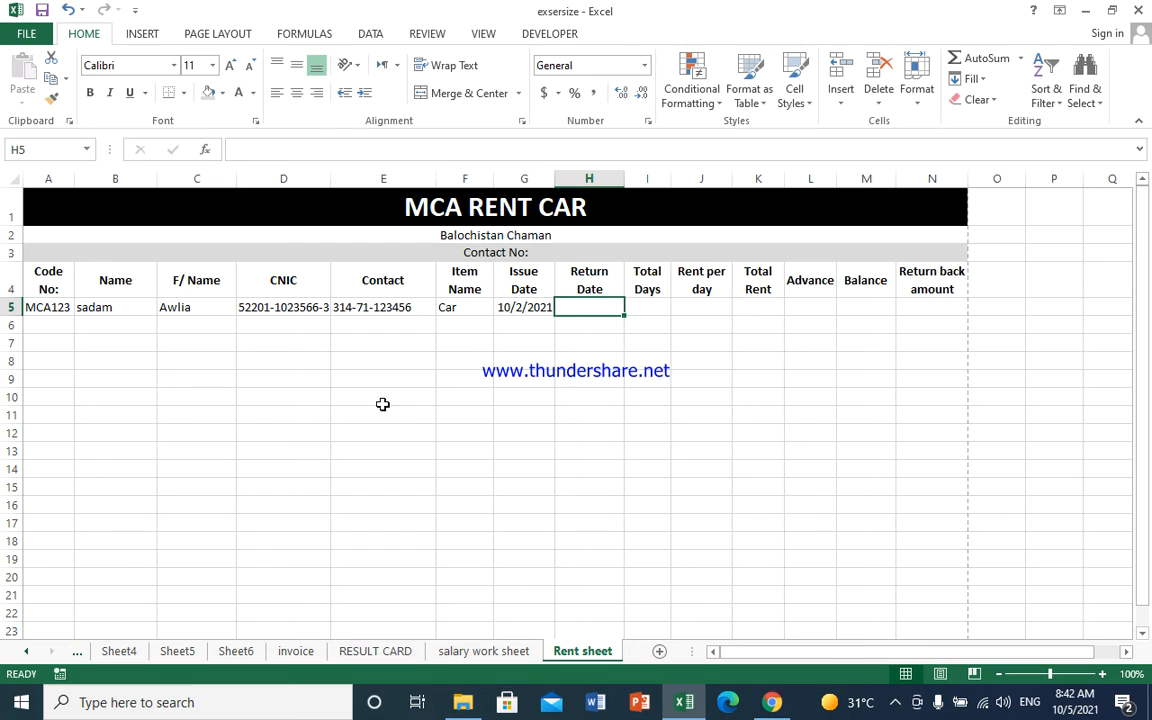
pyautogui.write('10-')
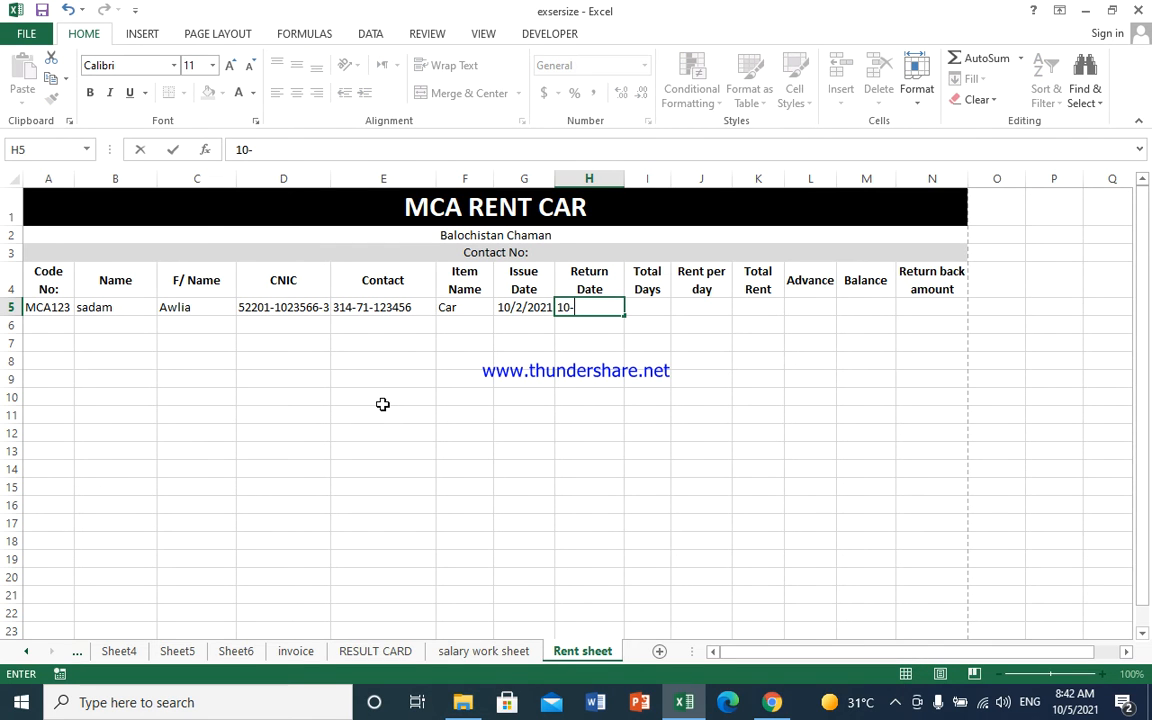
pyautogui.write('05-2021')
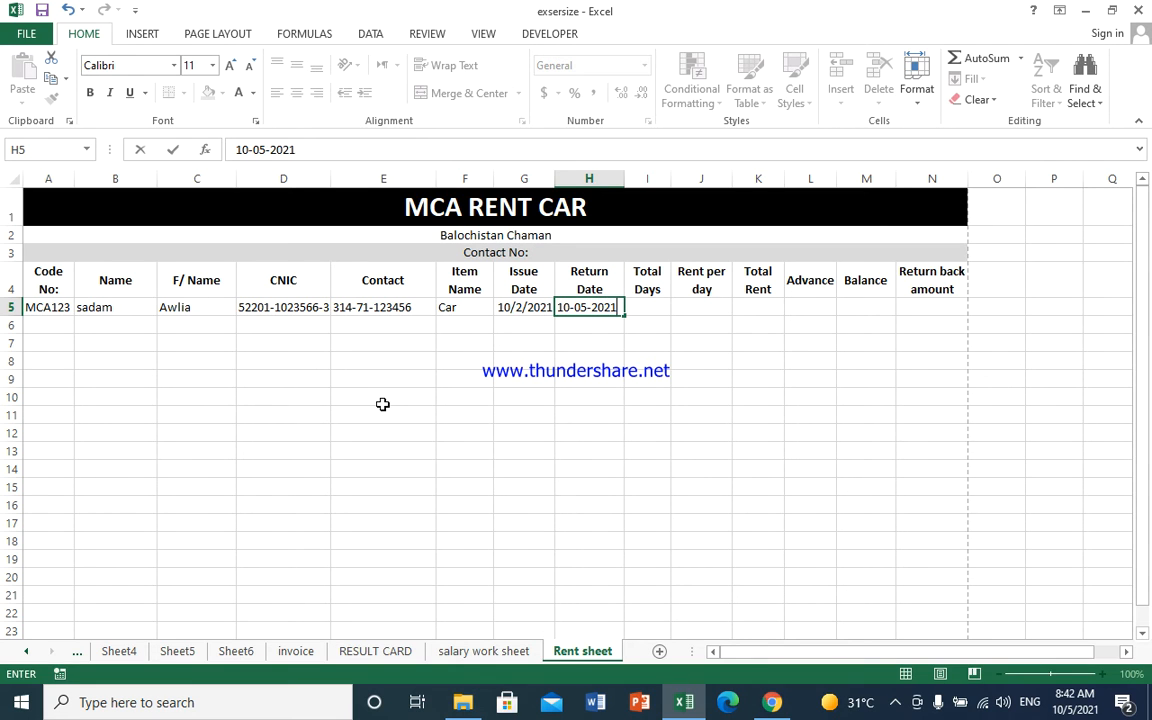
pyautogui.press('Tab')
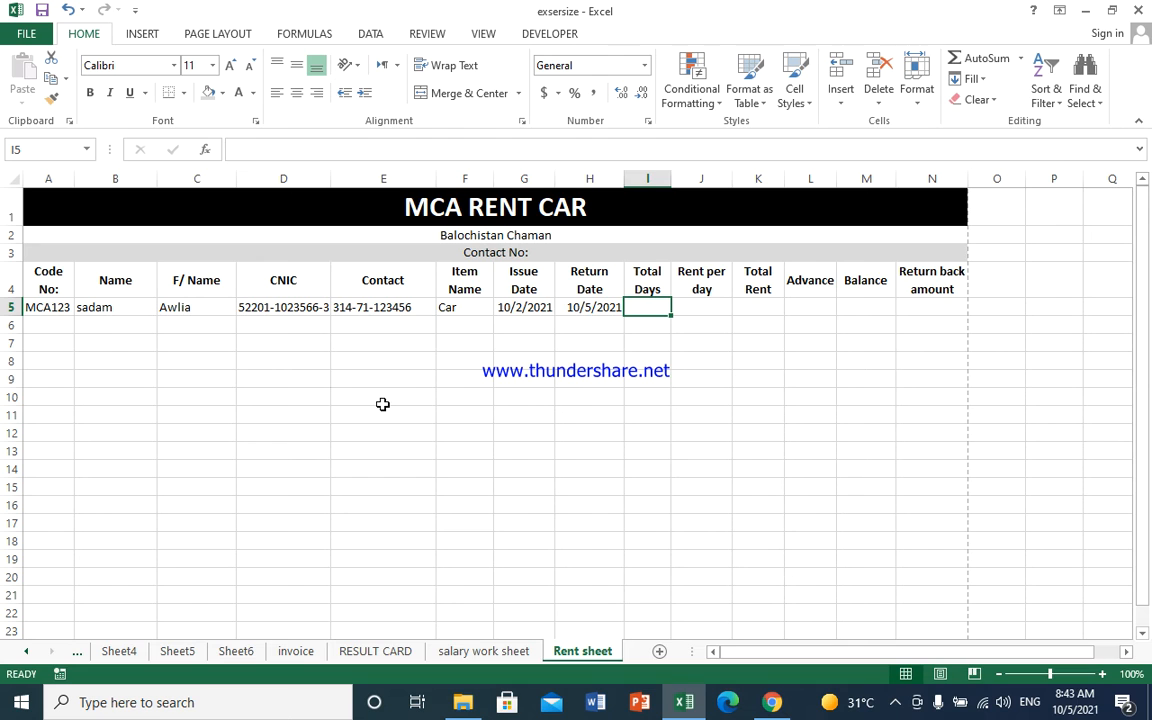
# - Begin the I5 formula as =if(H5>G5,H5-G5, to count the rental days
pyautogui.write('=if')
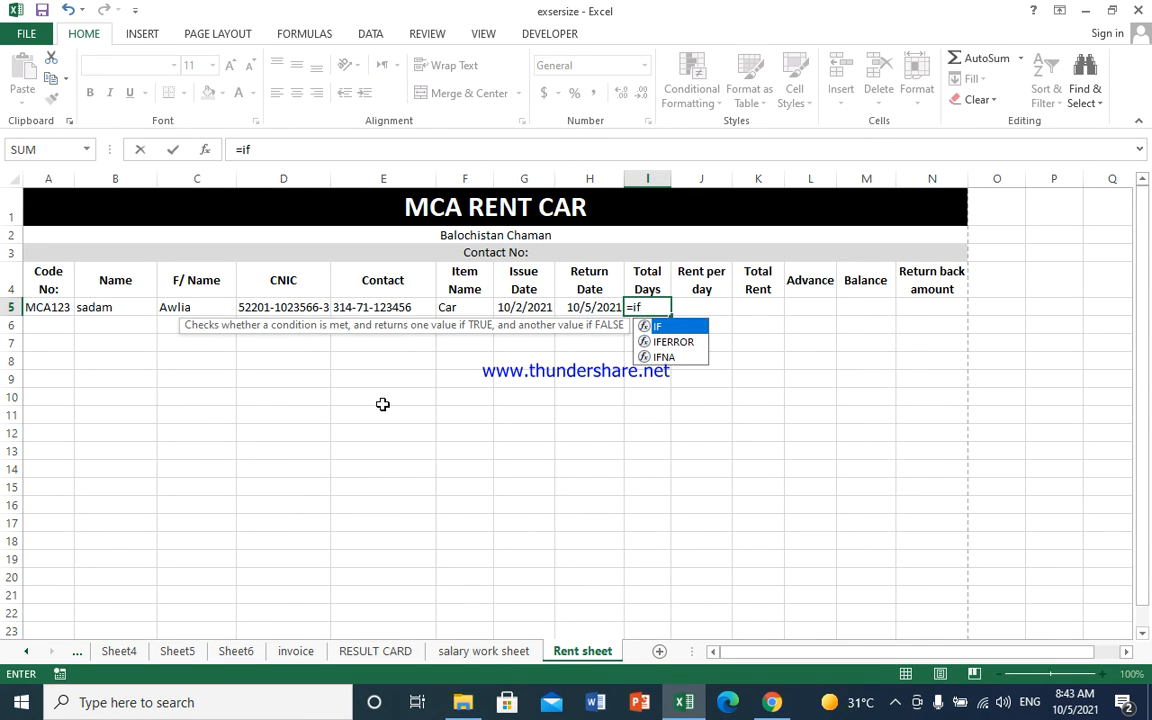
pyautogui.write('(')
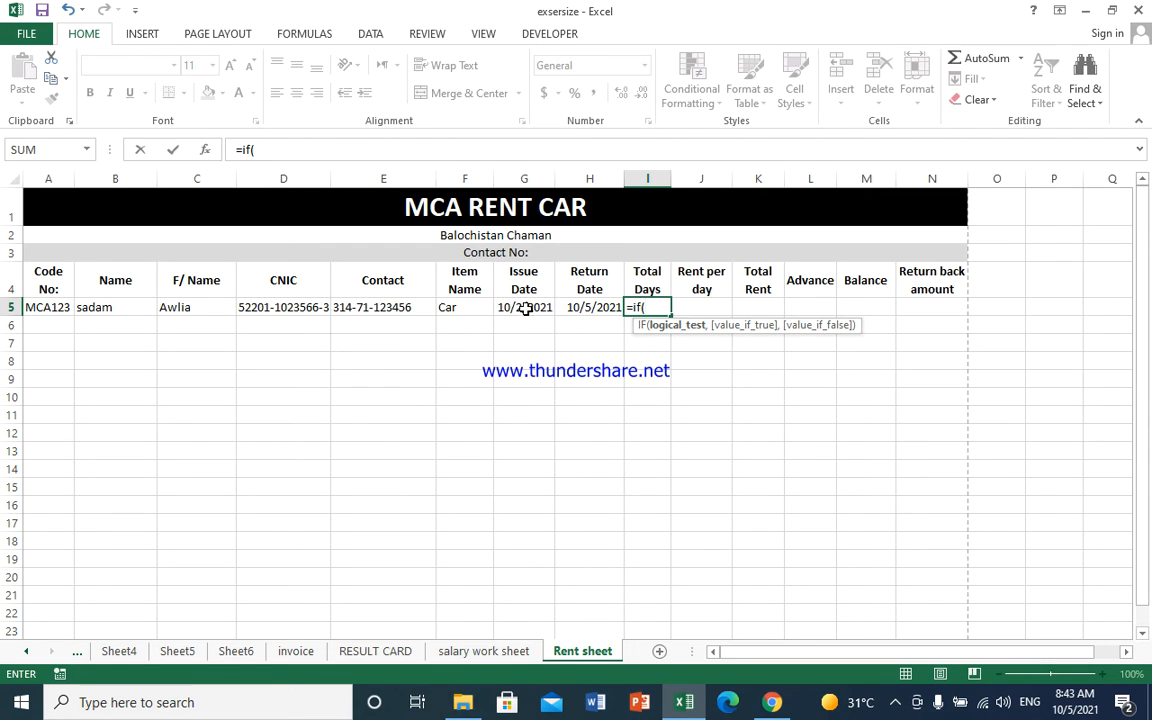
pyautogui.click(575, 307)
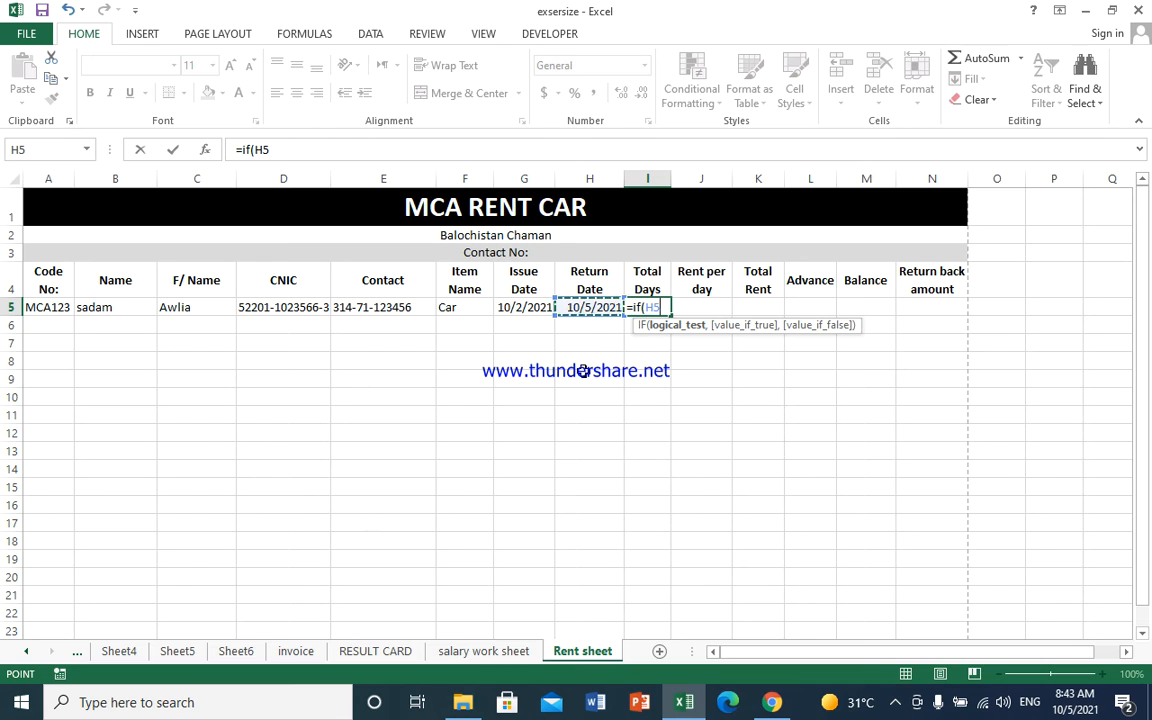
pyautogui.write('>')
pyautogui.click(516, 307)
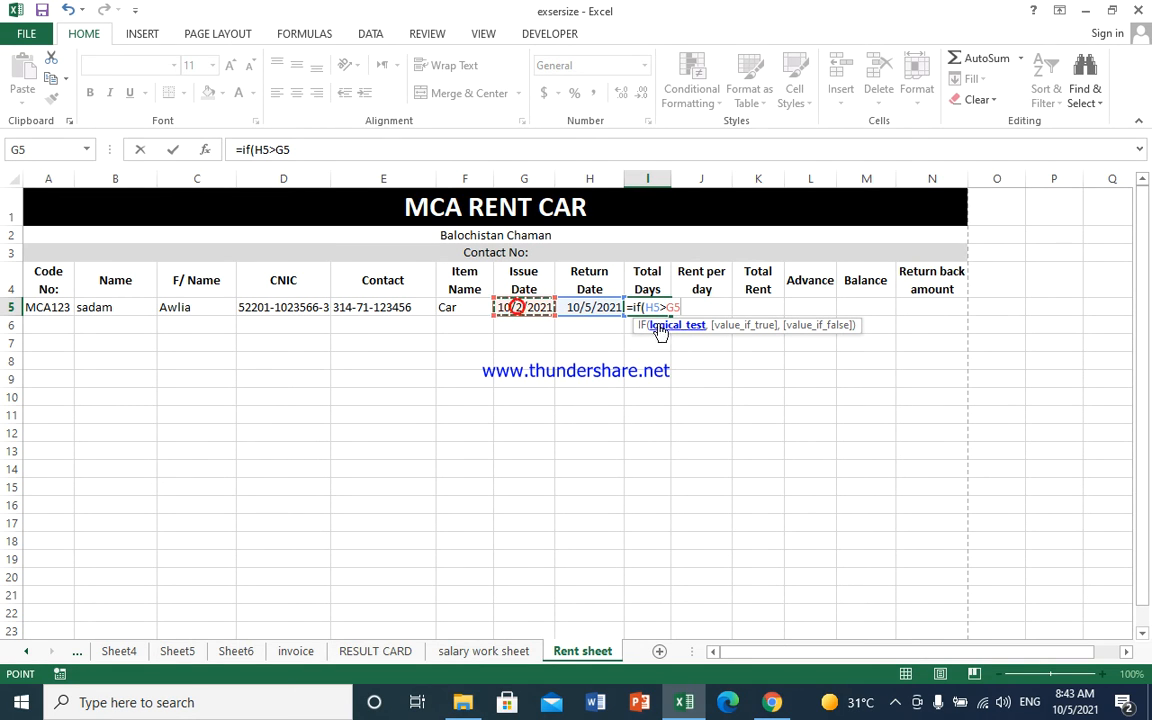
pyautogui.write(',')
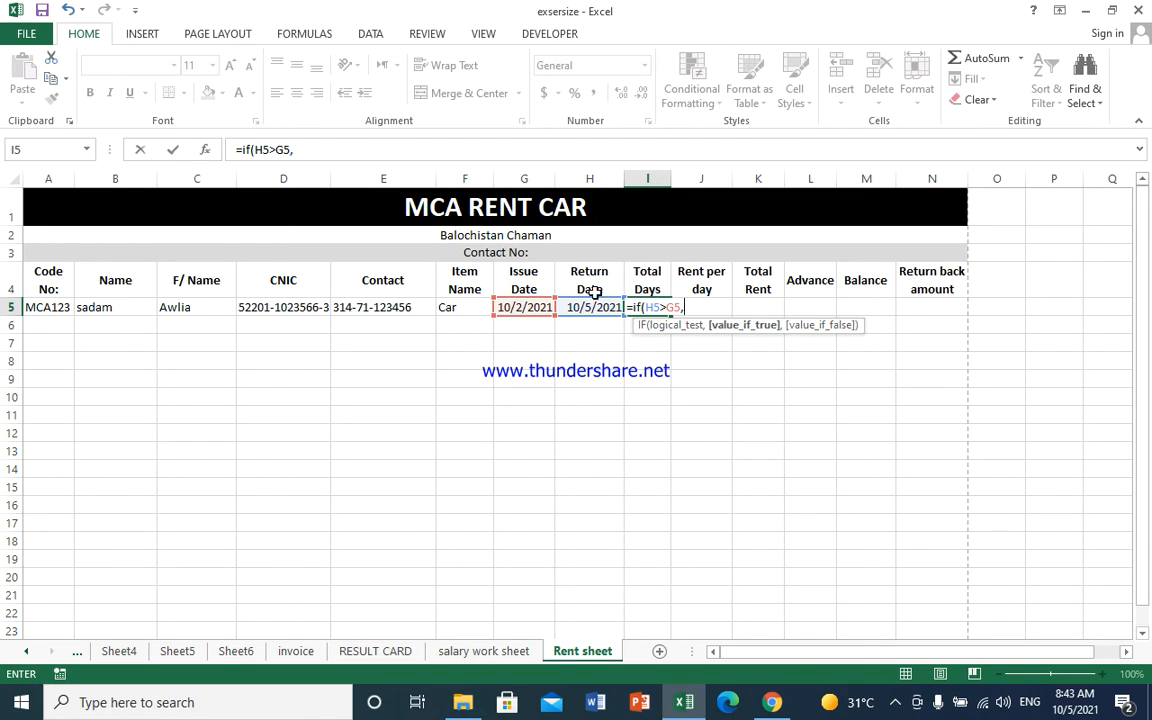
pyautogui.click(590, 307)
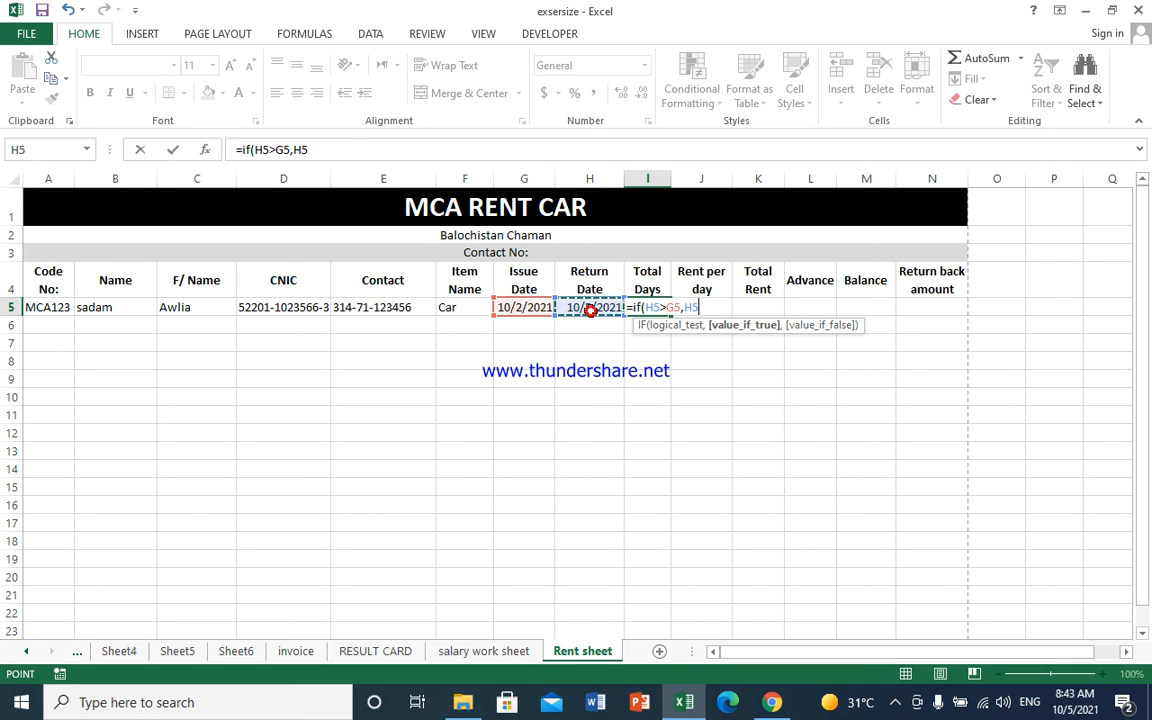
pyautogui.write('-')
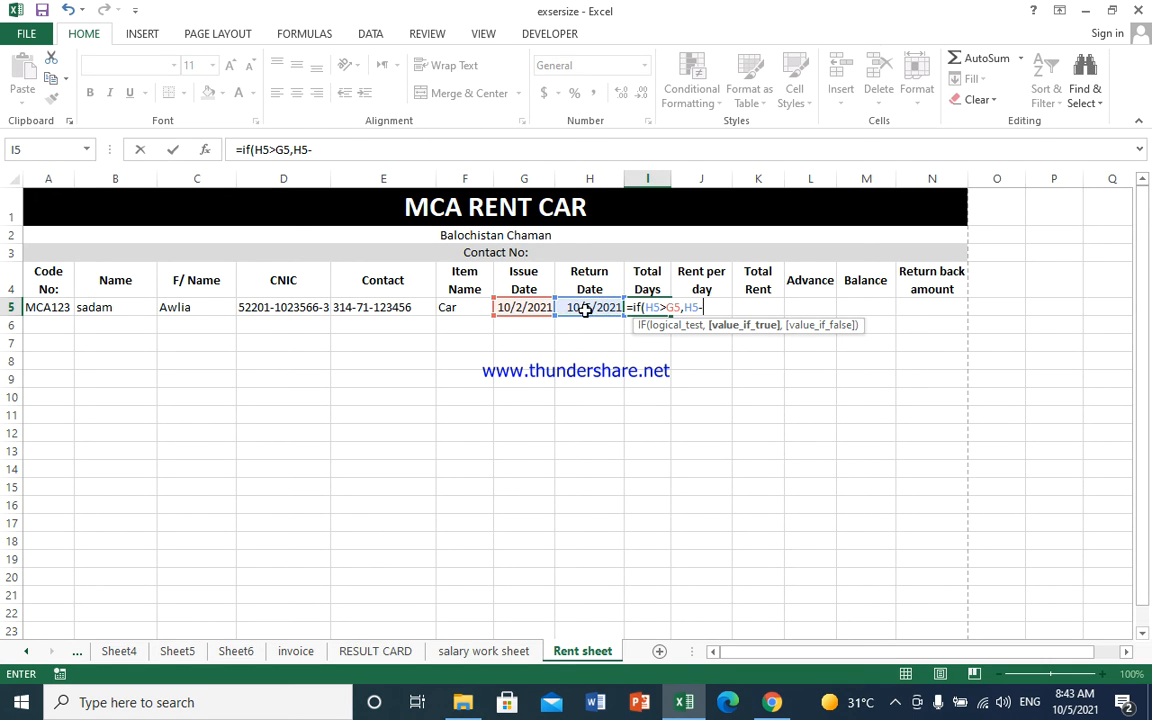
pyautogui.click(522, 304)
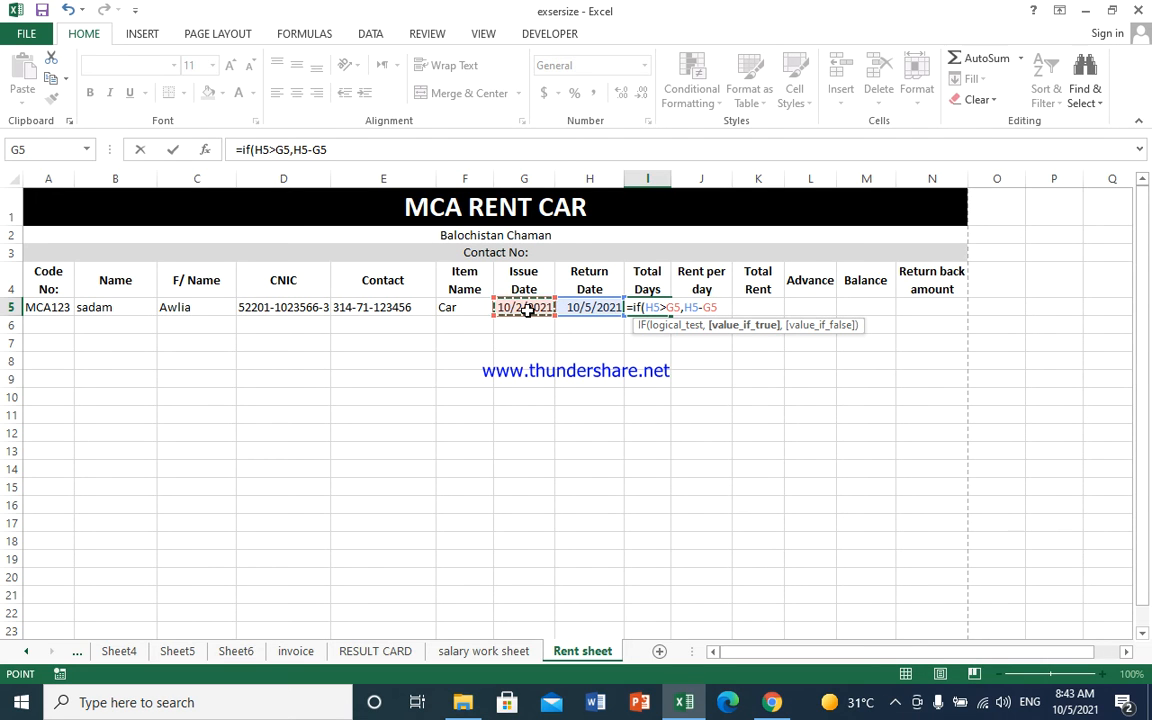
# - Add the nested IF showing "worng return date" when H5<G5, otherwise "1", and commit
pyautogui.write(',if')
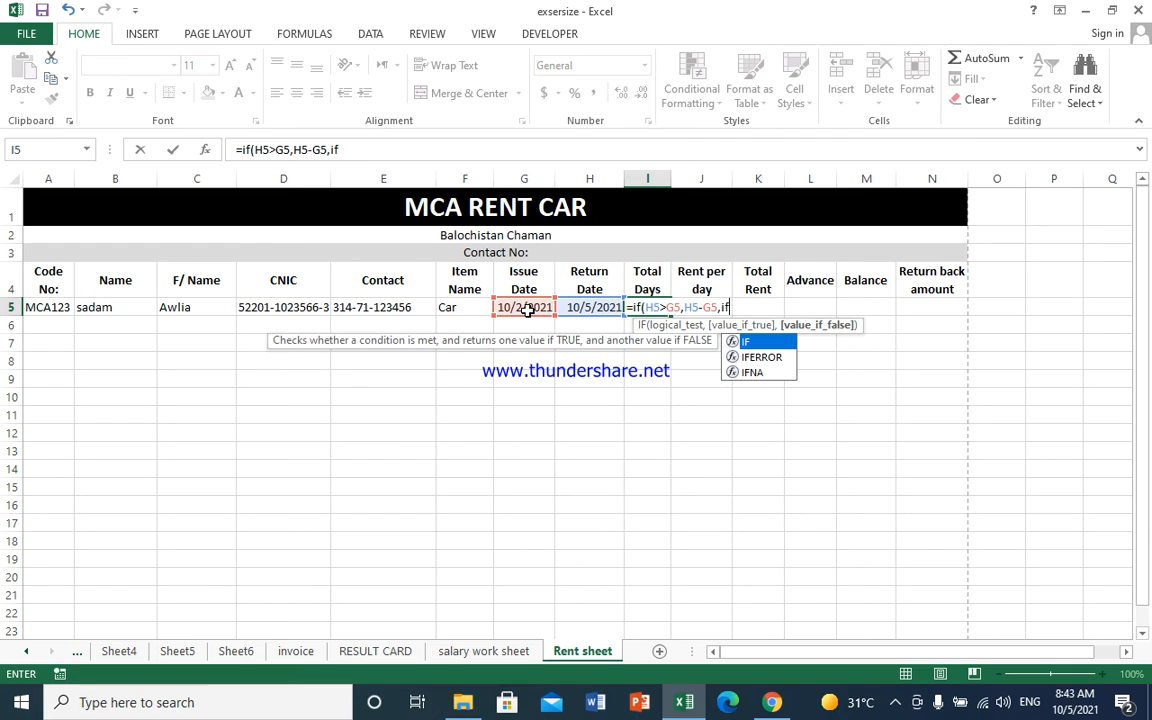
pyautogui.write('(')
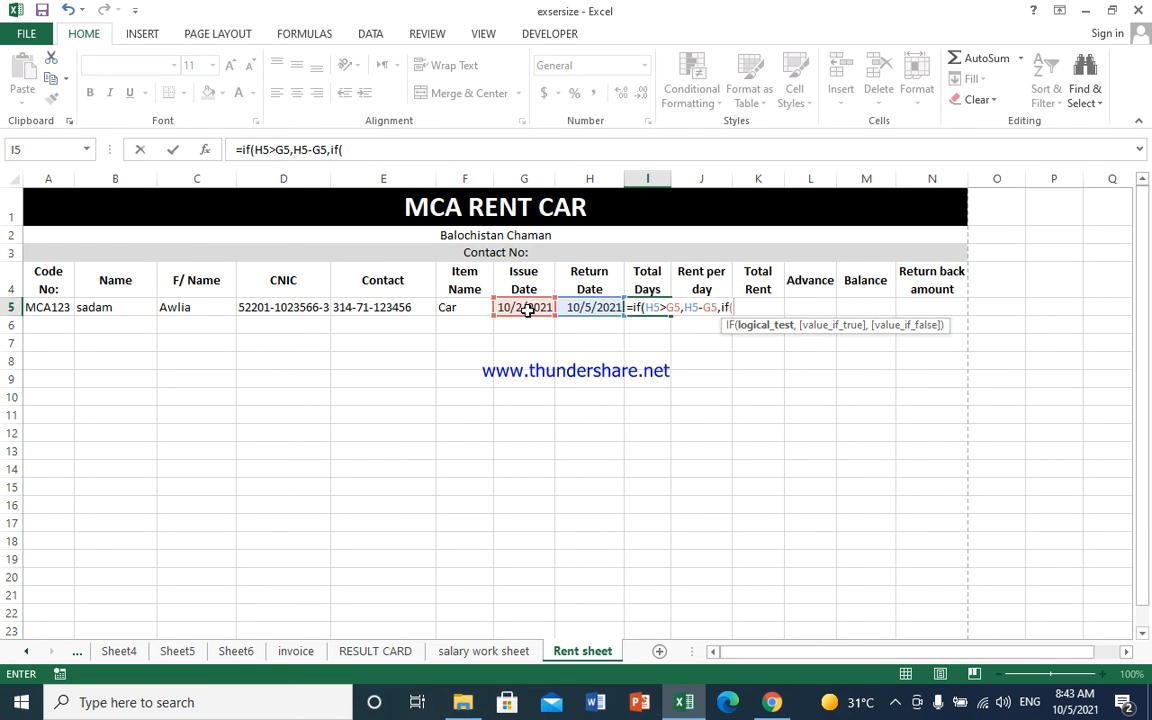
pyautogui.click(588, 306)
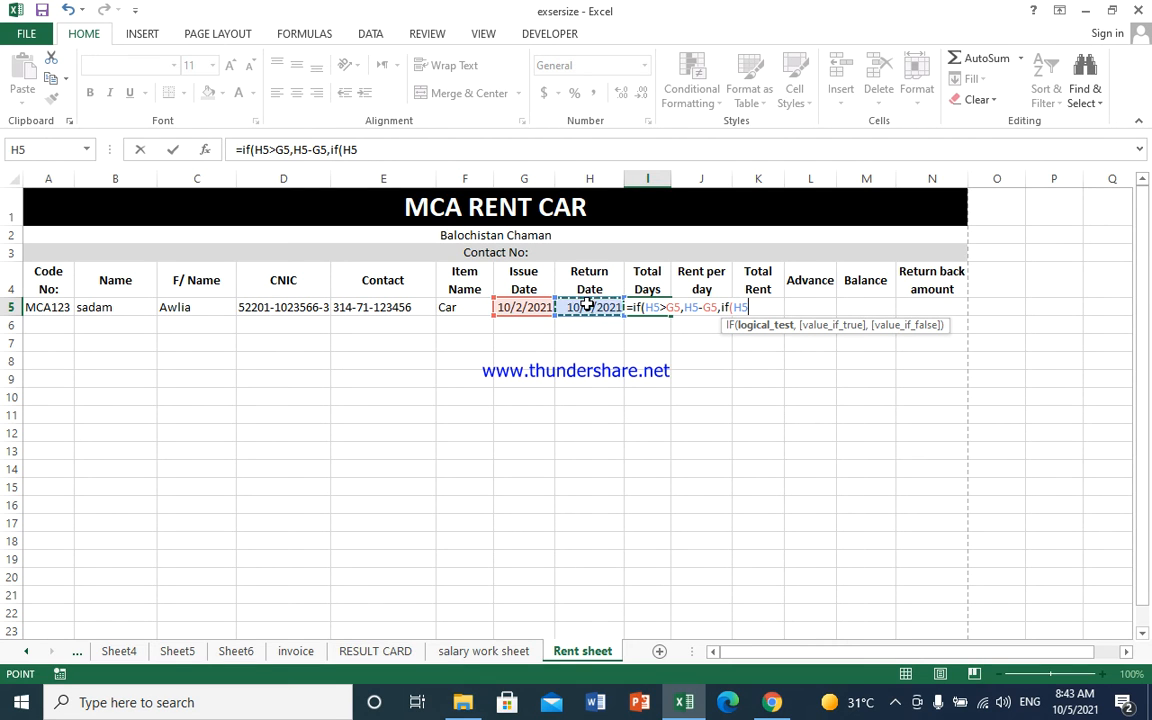
pyautogui.write('<')
pyautogui.click(523, 307)
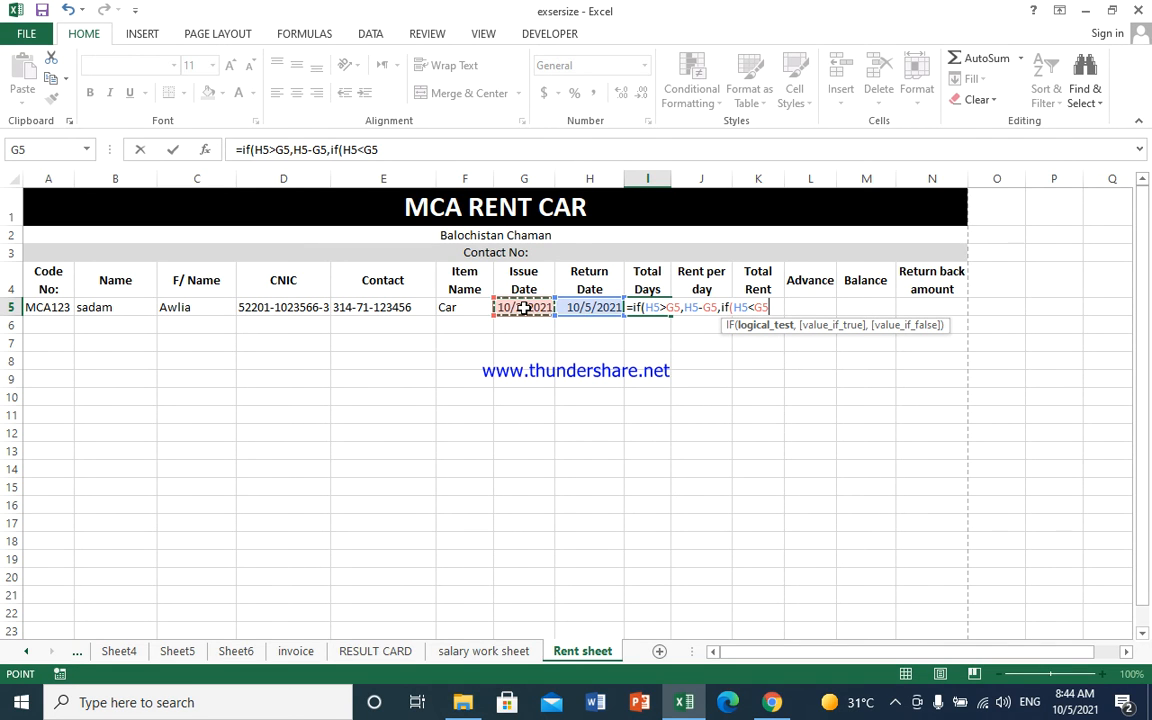
pyautogui.write(',"worun')
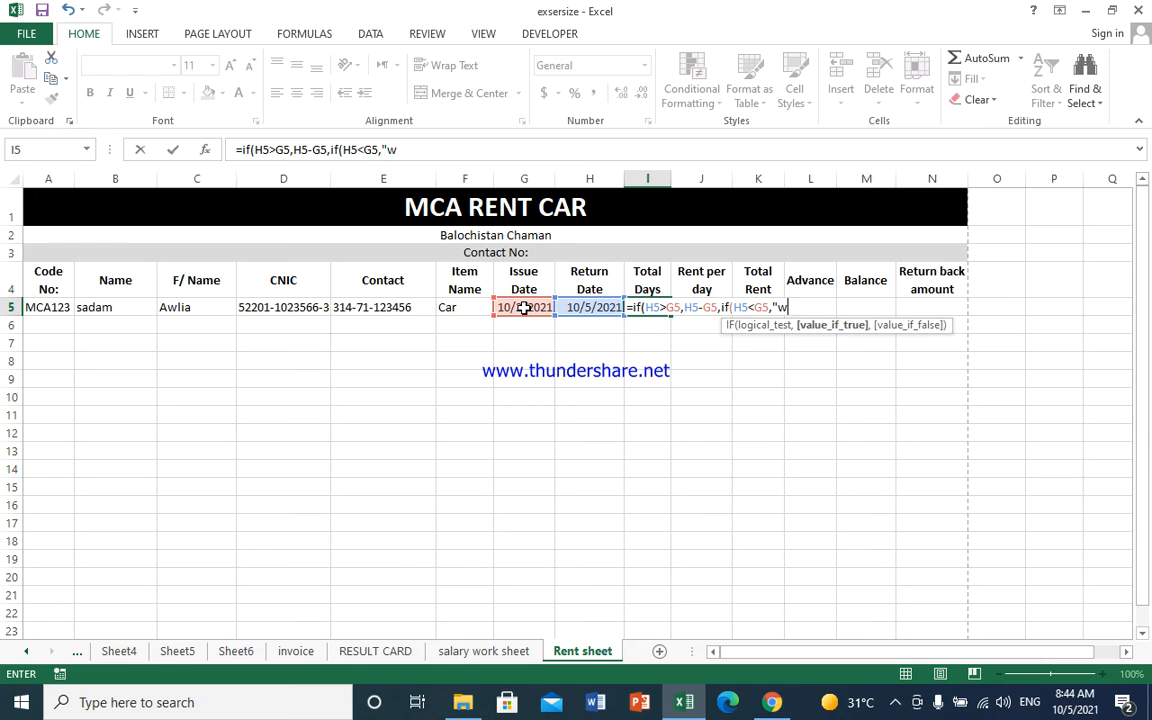
pyautogui.press('BackSpace')
pyautogui.press('BackSpace')
pyautogui.write('ng return ')
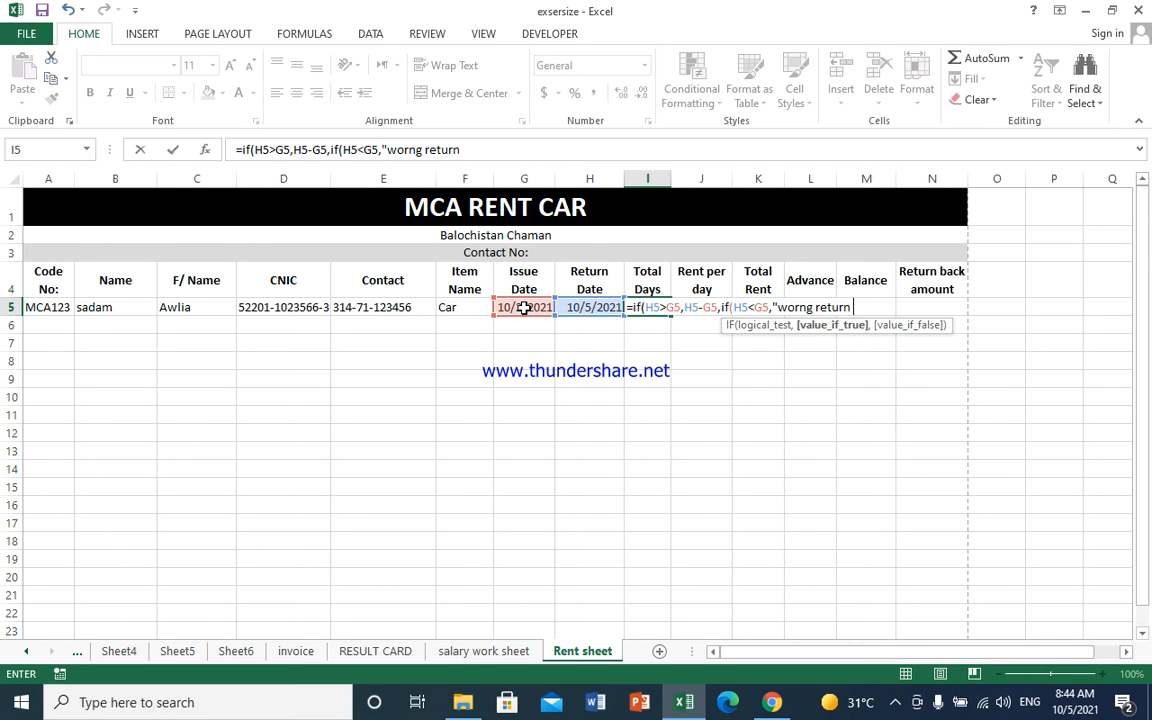
pyautogui.write('date",')
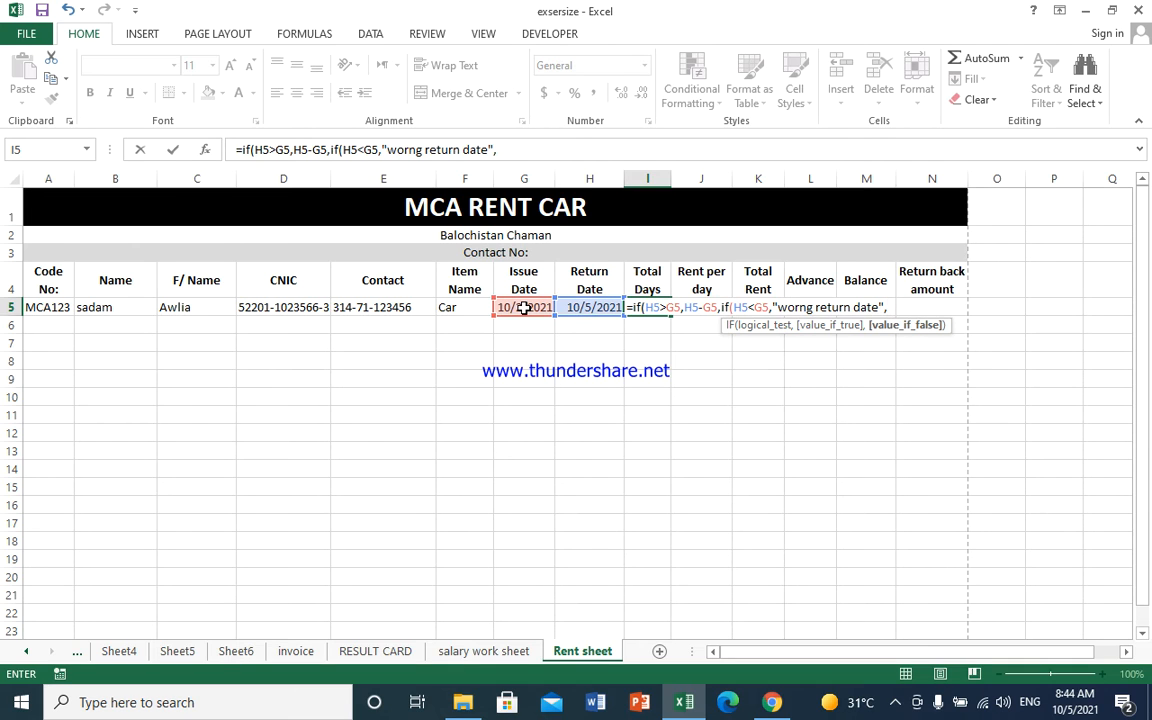
pyautogui.write('1')
pyautogui.press('BackSpace')
pyautogui.write('"')
pyautogui.write('1')
pyautogui.write('))')
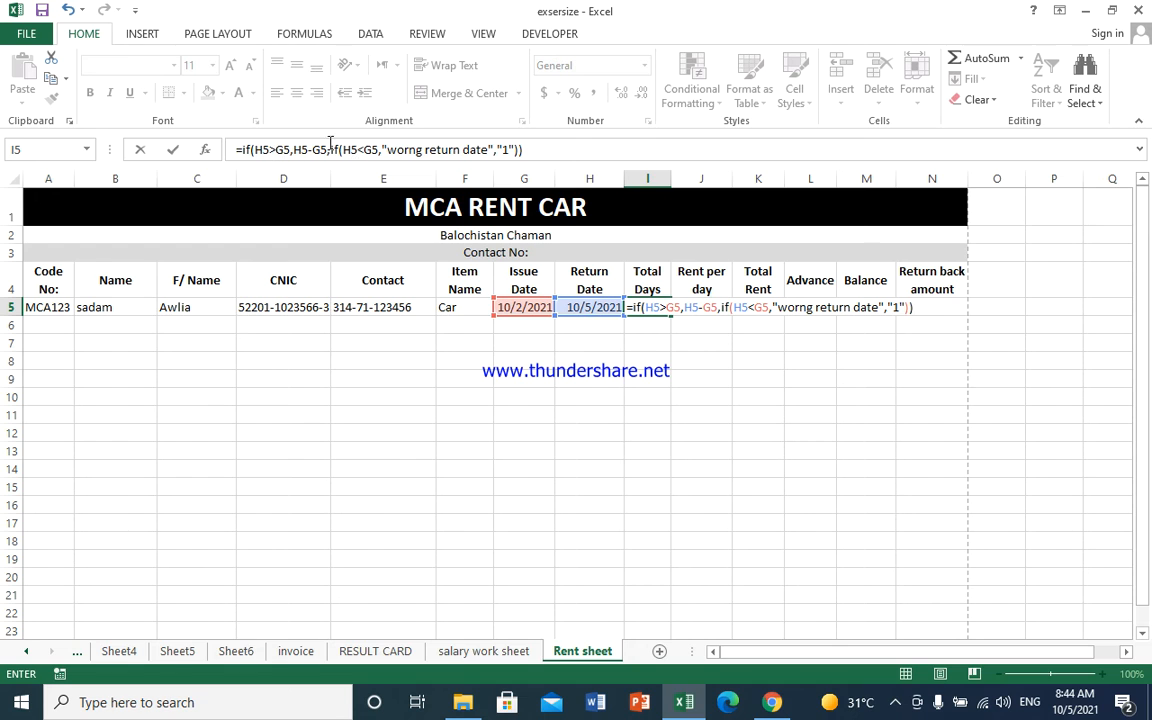
pyautogui.press('Return')
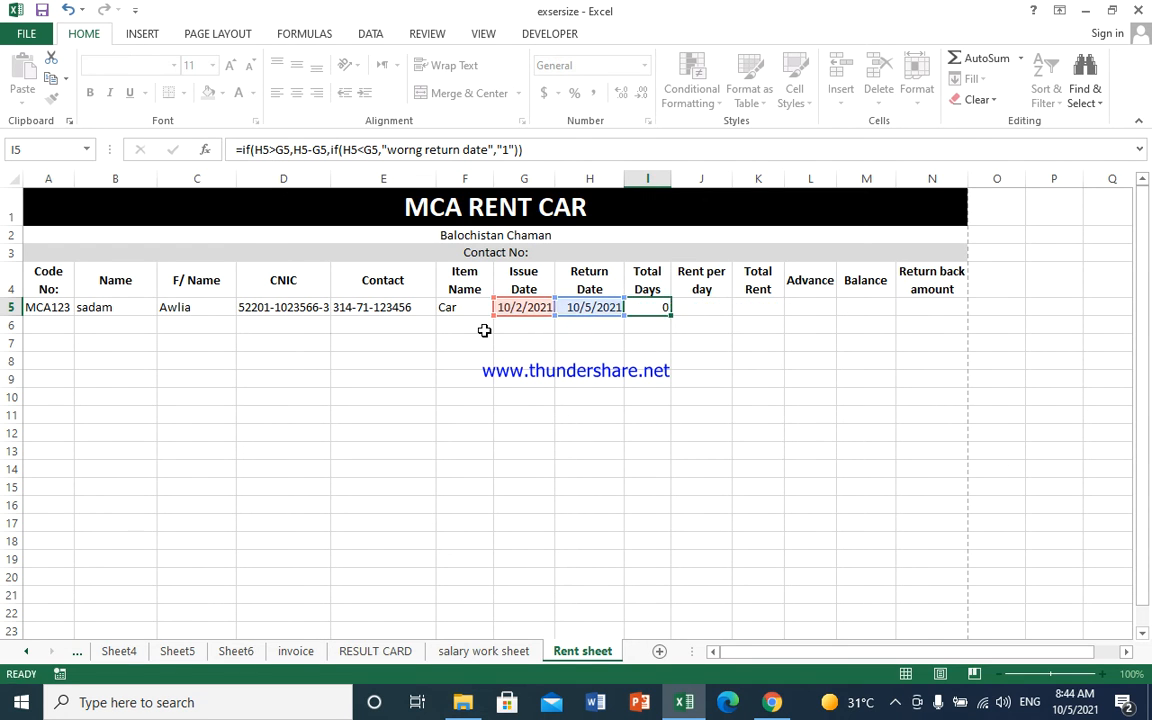
# - Enter 1250 as the rent per day in J5
pyautogui.press('Up')
pyautogui.press('Right')
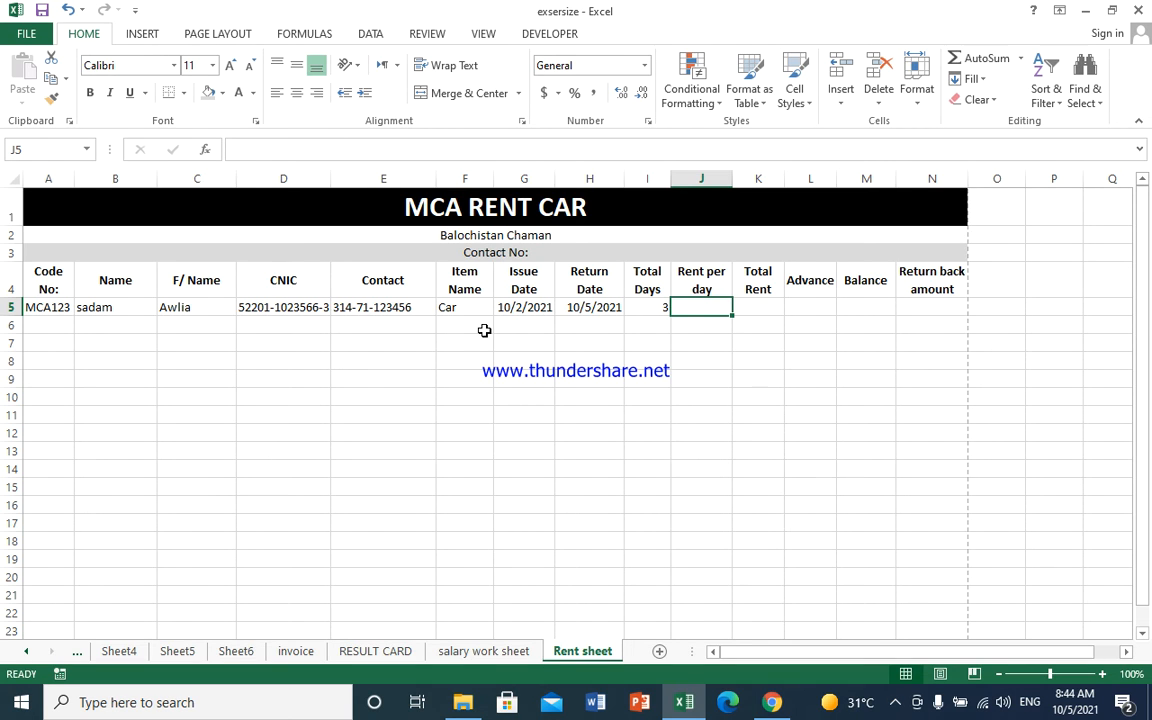
pyautogui.write('1250')
pyautogui.press('Tab')
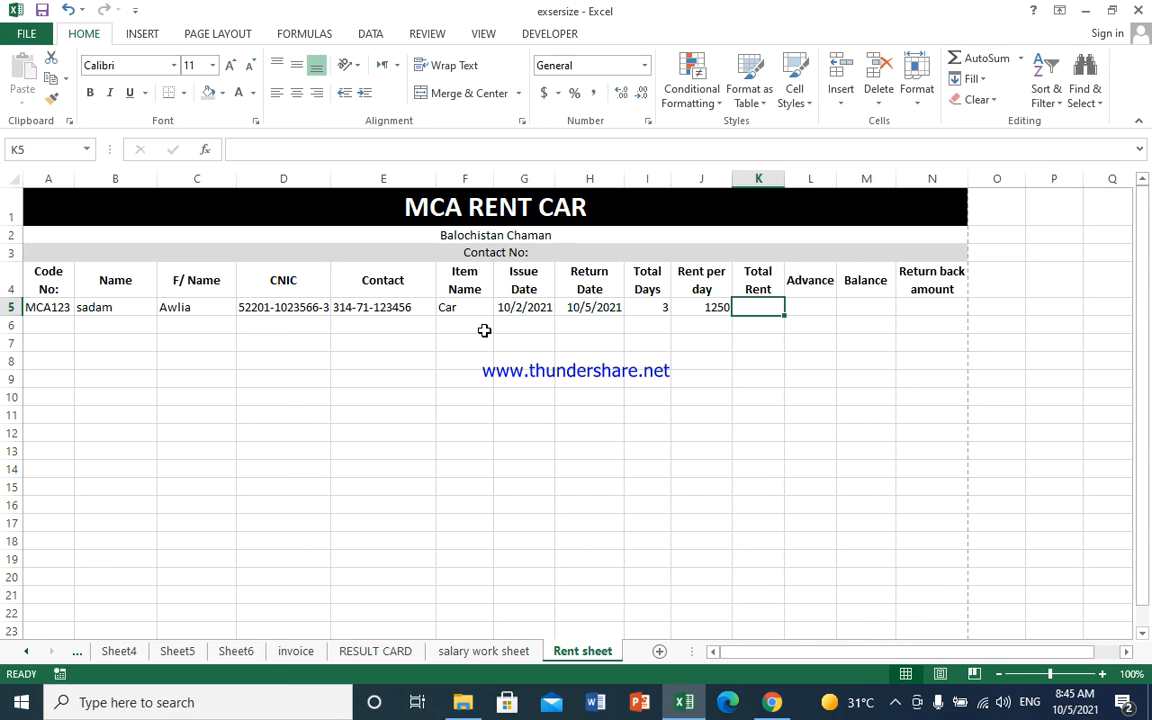
# - Enter =J5*I5 in K5 so Total Rent shows 3750
pyautogui.write('=')
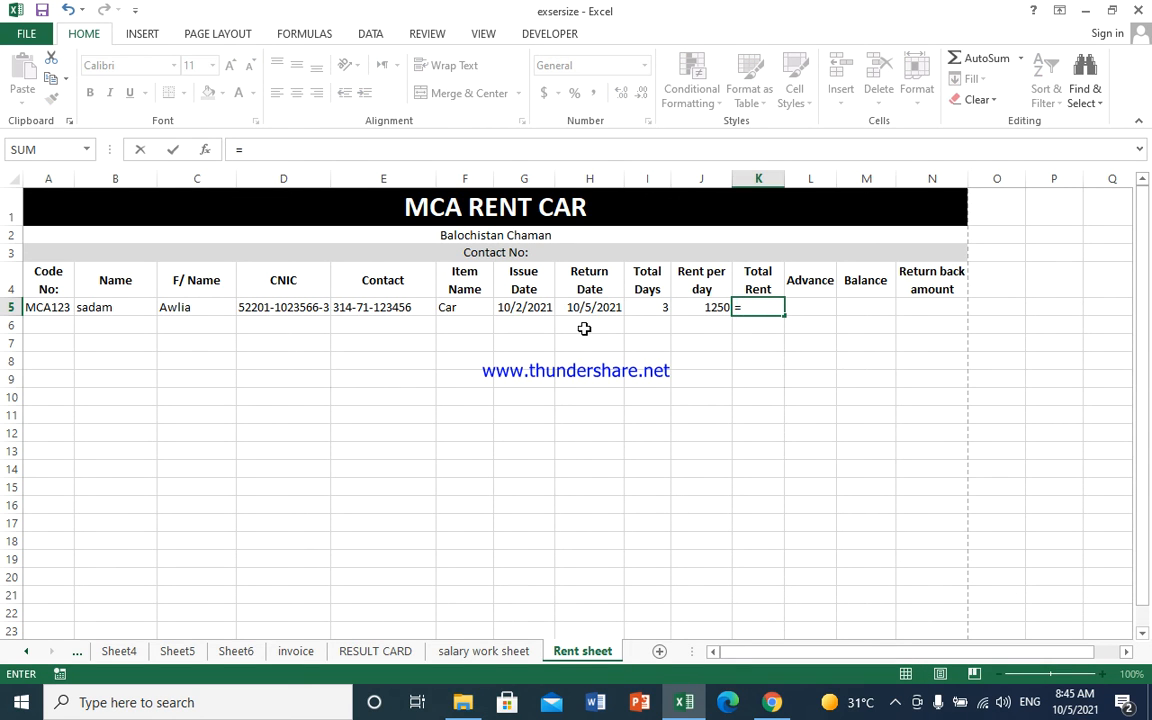
pyautogui.click(693, 306)
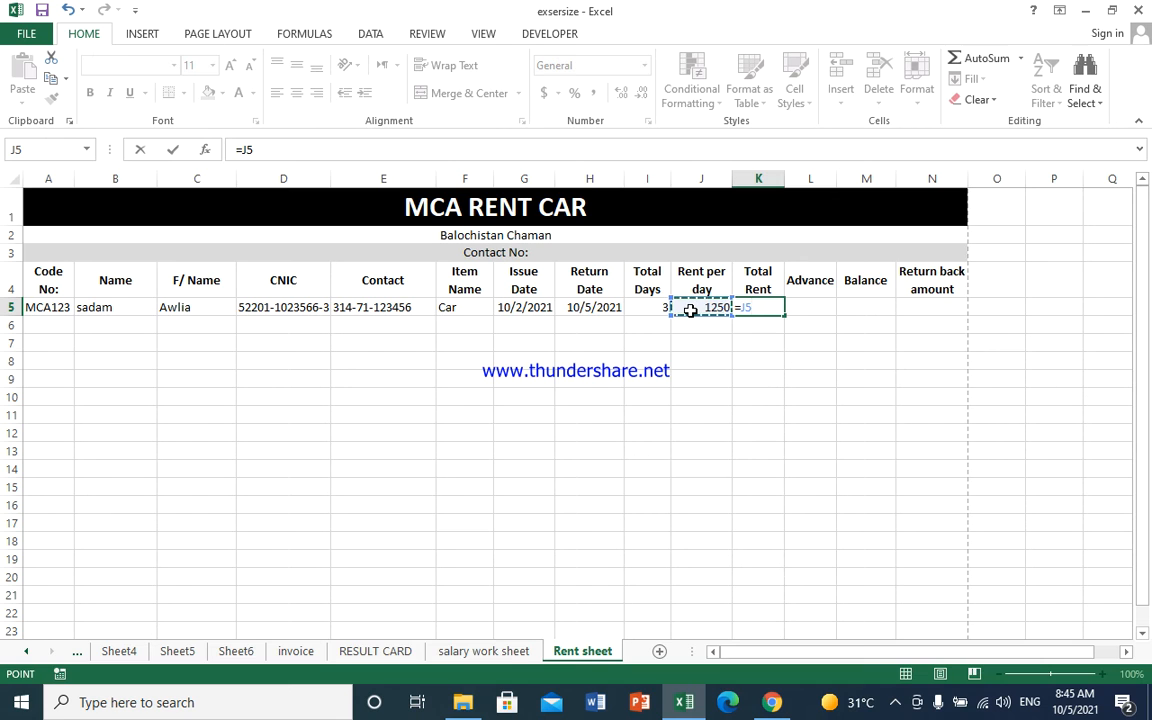
pyautogui.write('*')
pyautogui.click(636, 309)
pyautogui.press('Return')
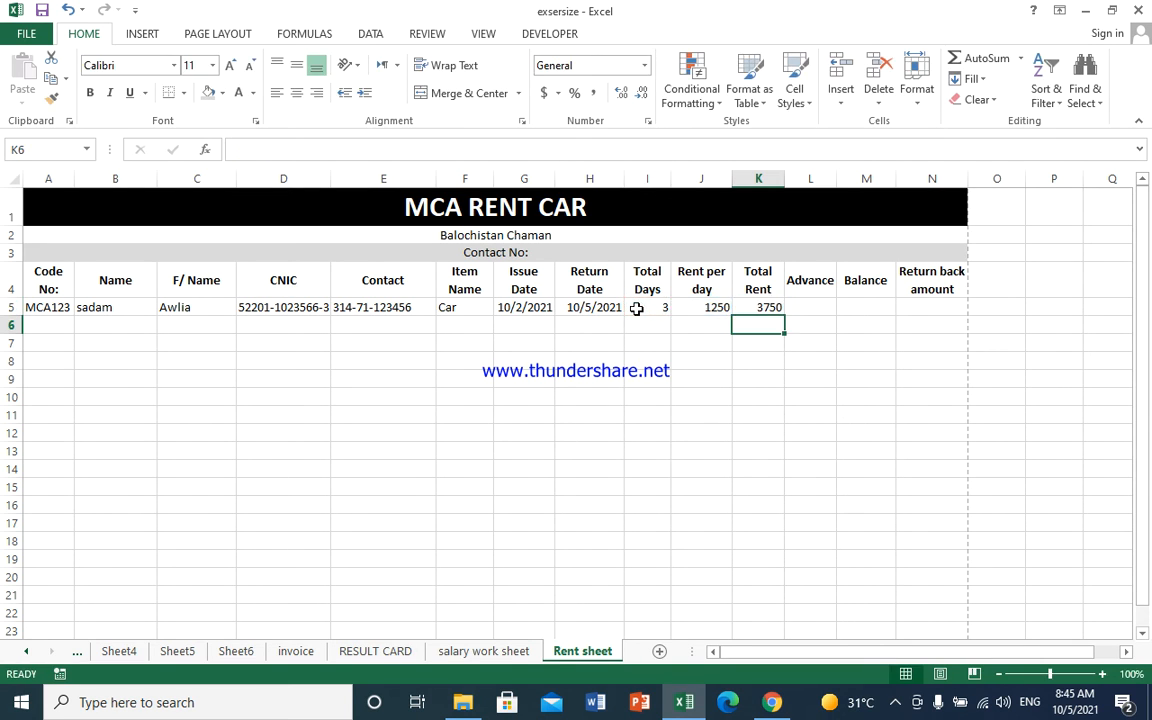
# - Record an advance of 3000 in L5
pyautogui.click(802, 308)
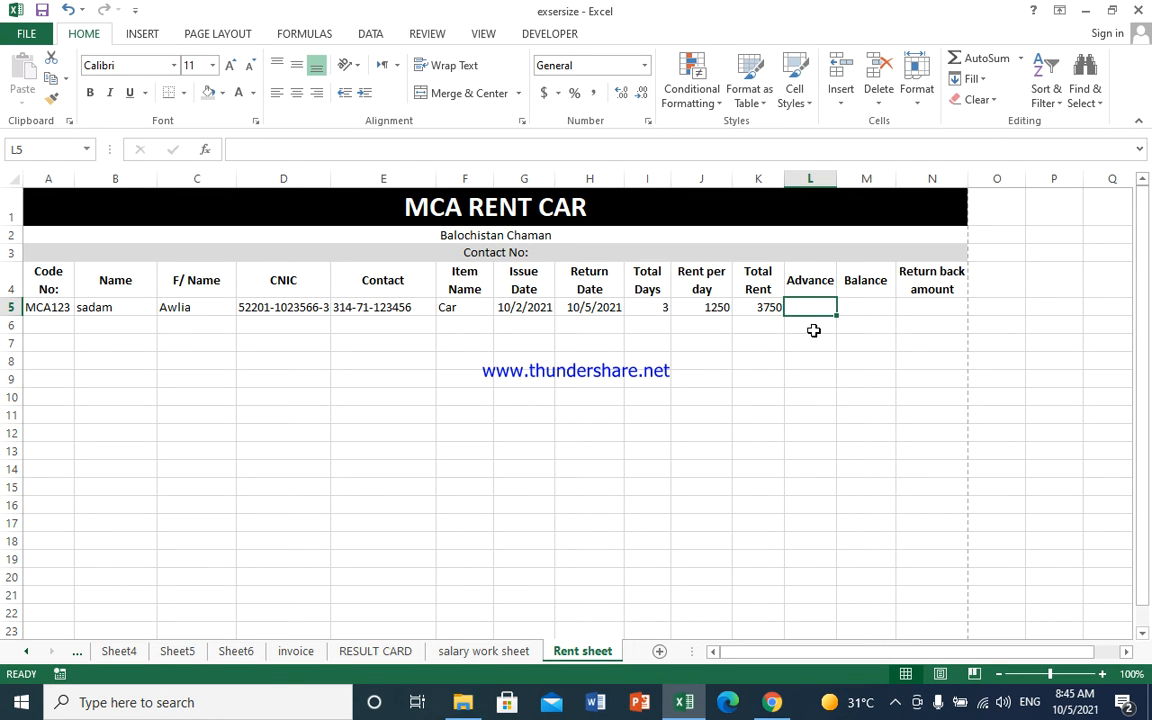
pyautogui.write('3000')
pyautogui.press('Tab')
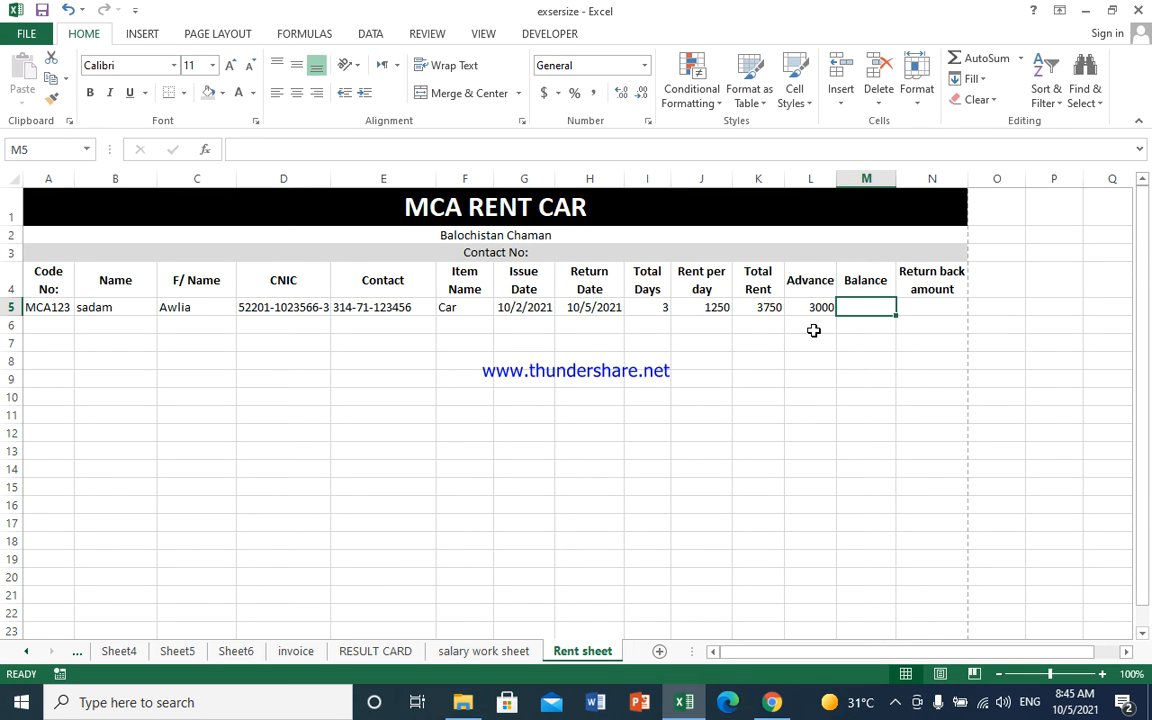
pyautogui.write('=if(')
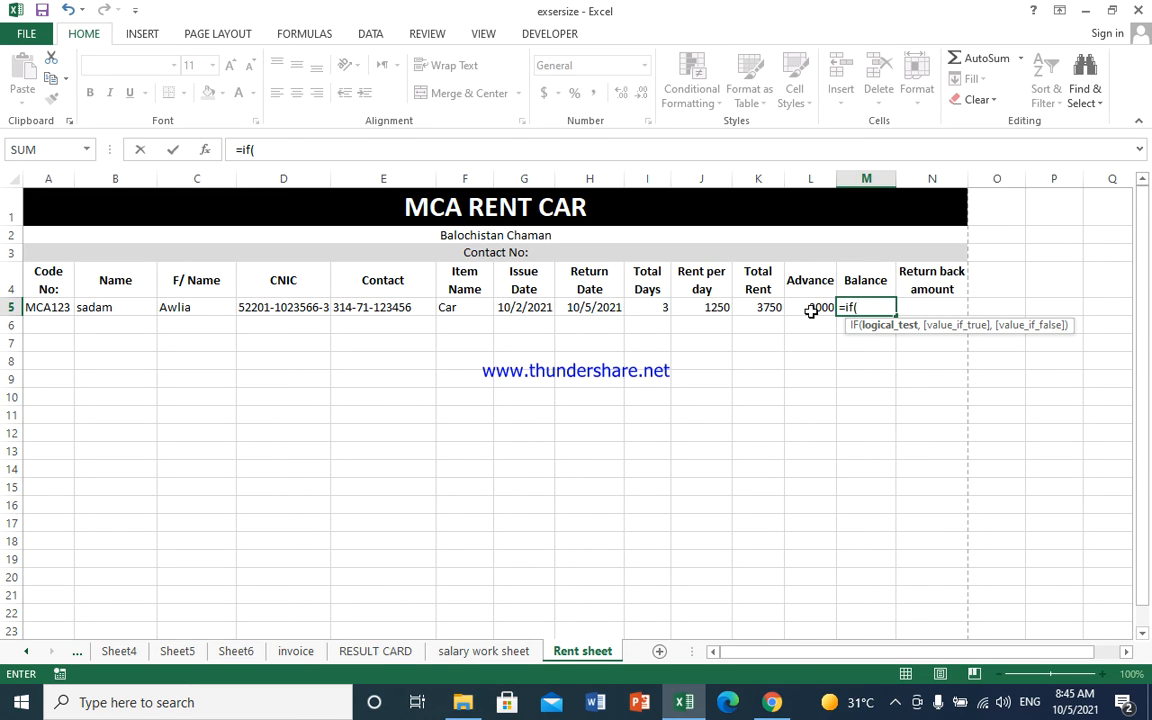
# - Build the M5 formula up to =if(L5<K5,K5-L5,if(L5 for the balance
pyautogui.click(811, 311)
pyautogui.write('<')
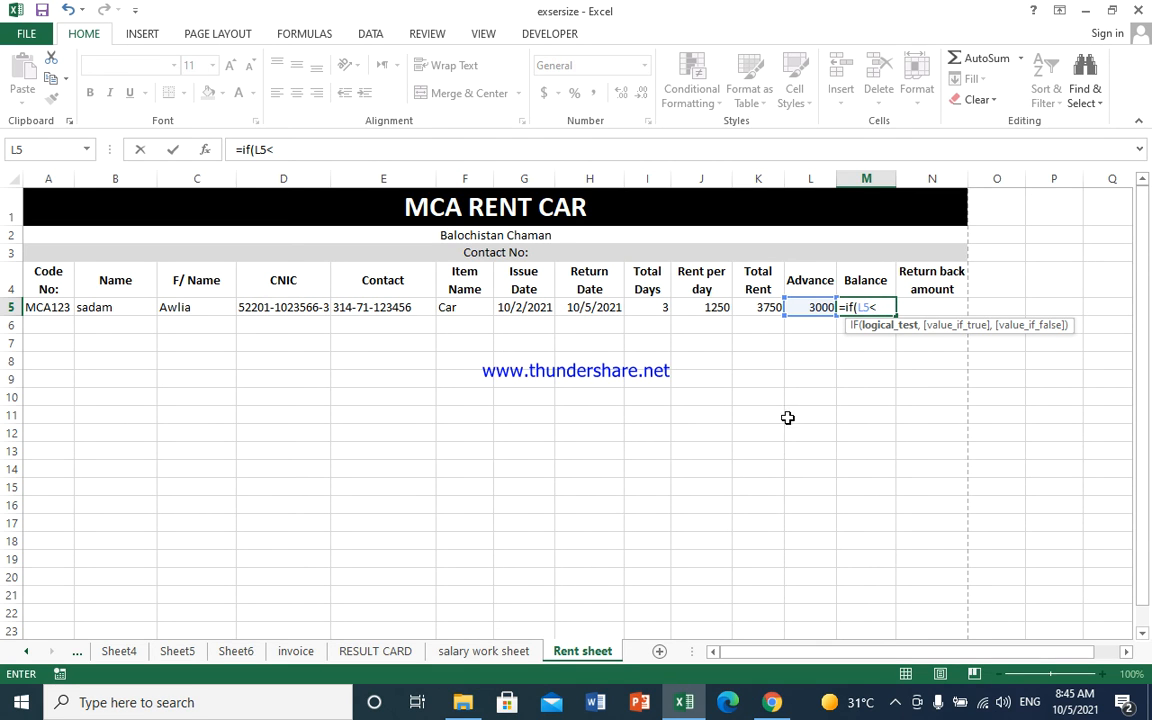
pyautogui.click(762, 307)
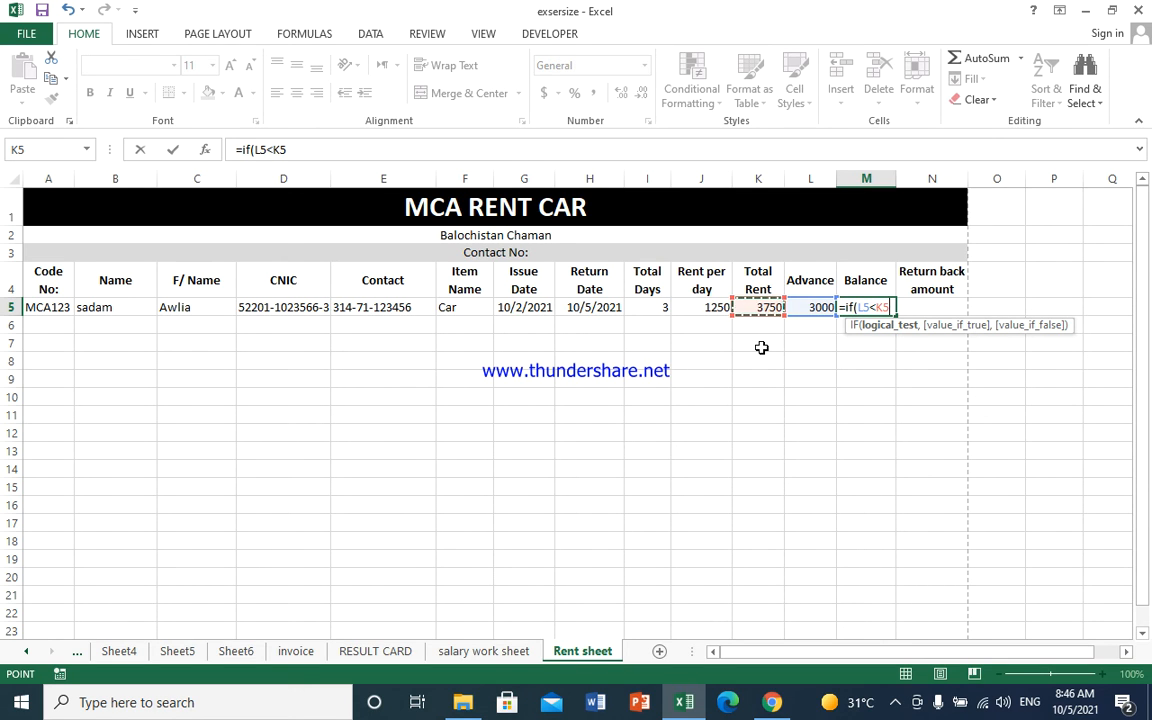
pyautogui.write(',')
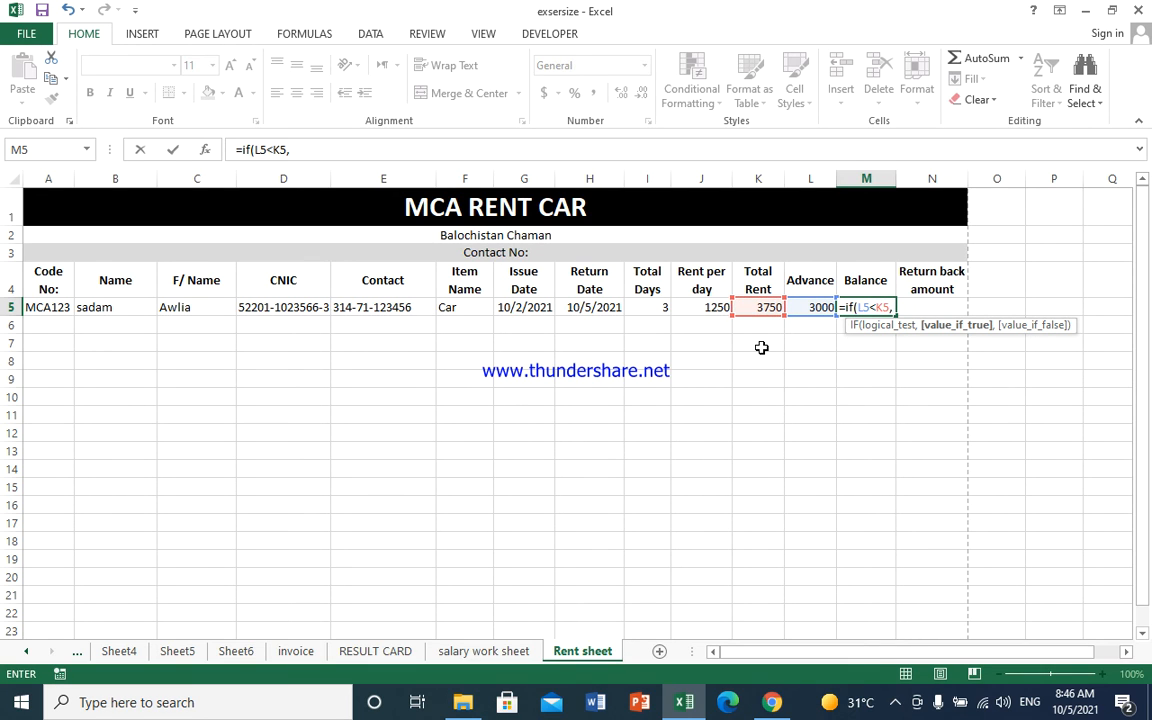
pyautogui.click(764, 306)
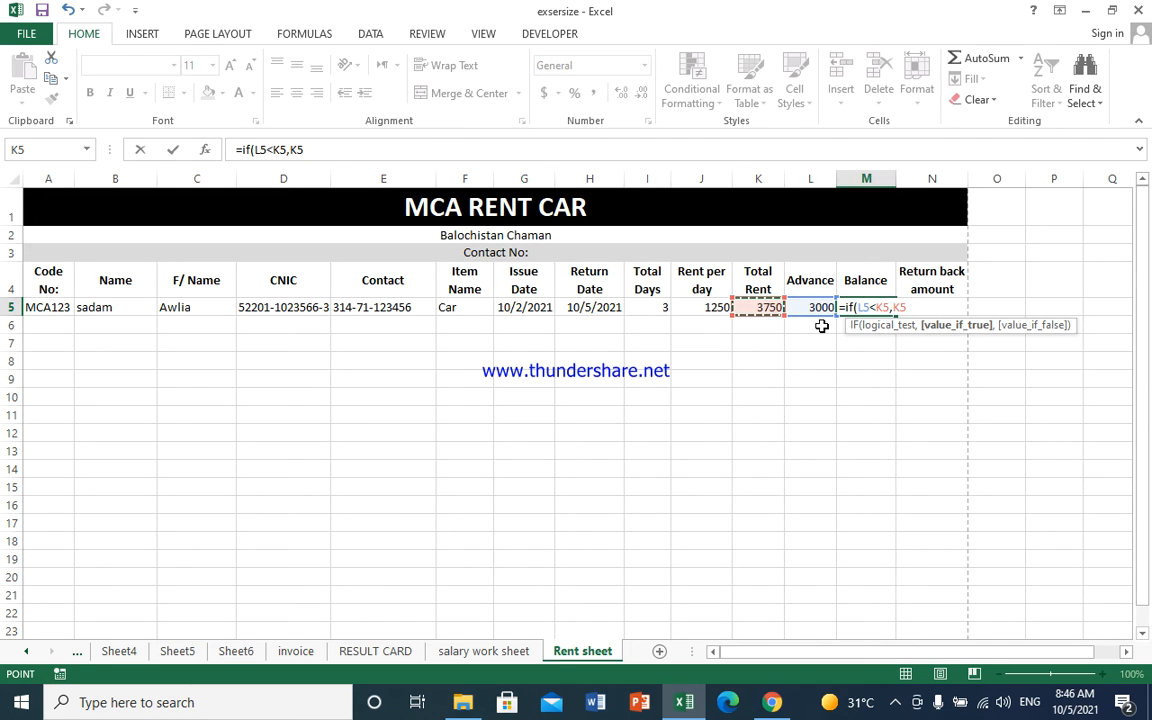
pyautogui.write('-')
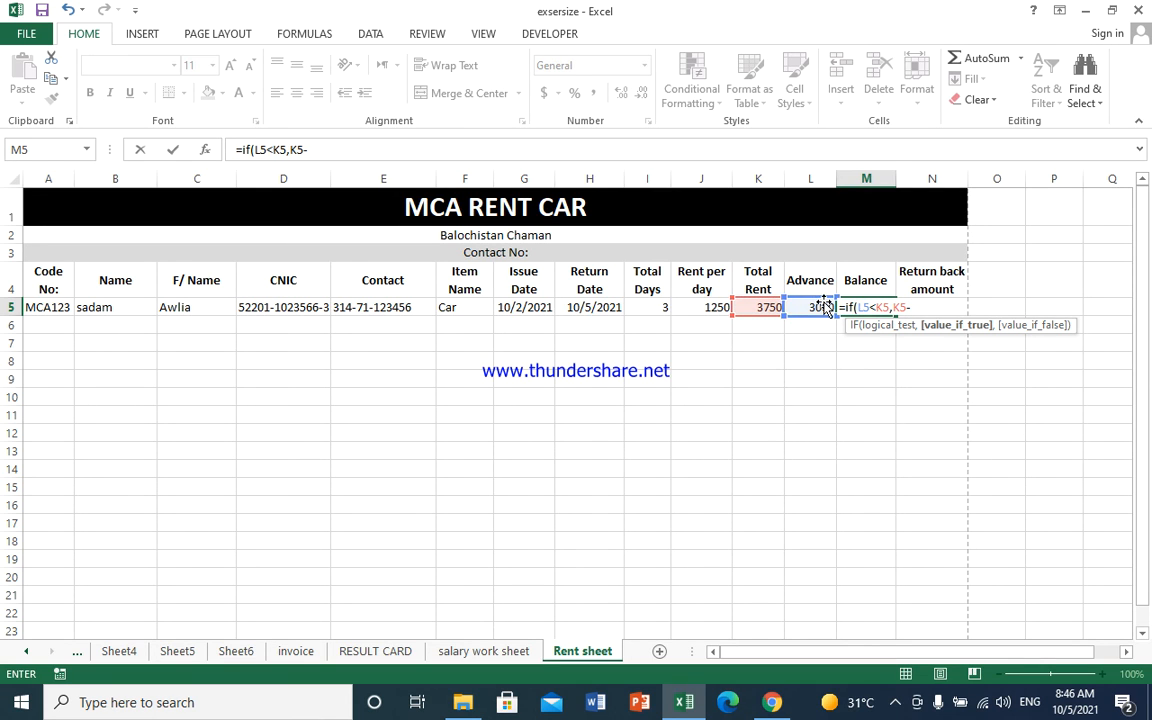
pyautogui.click(821, 306)
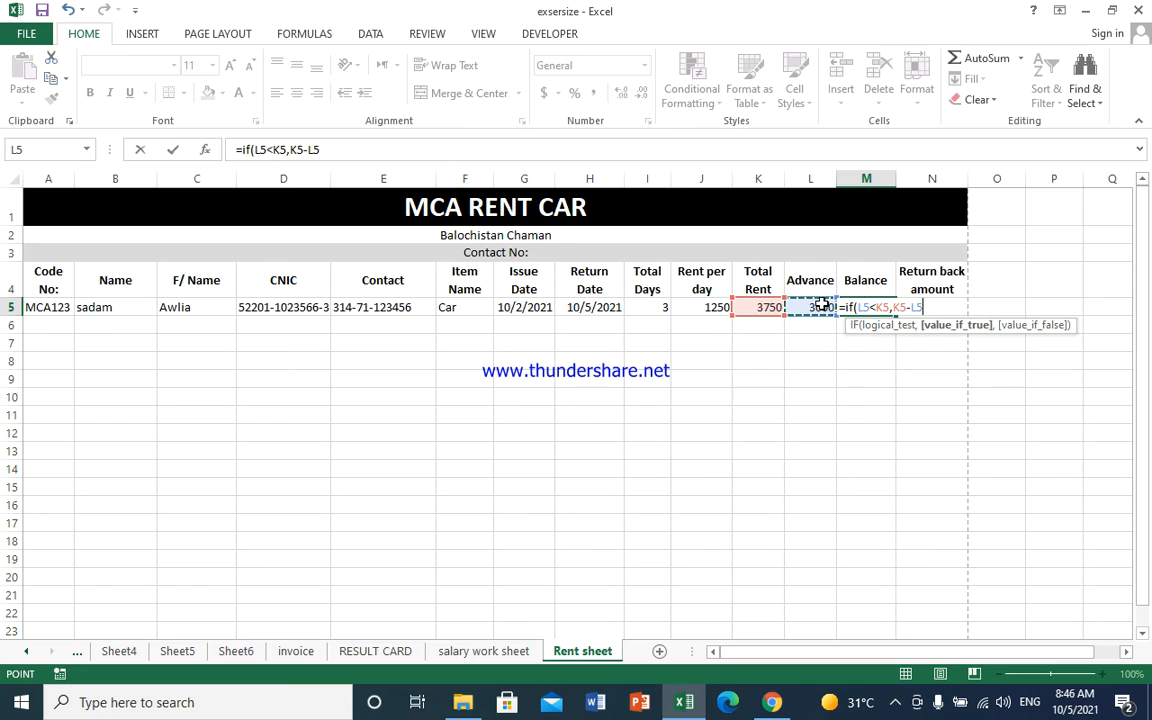
pyautogui.write(',i')
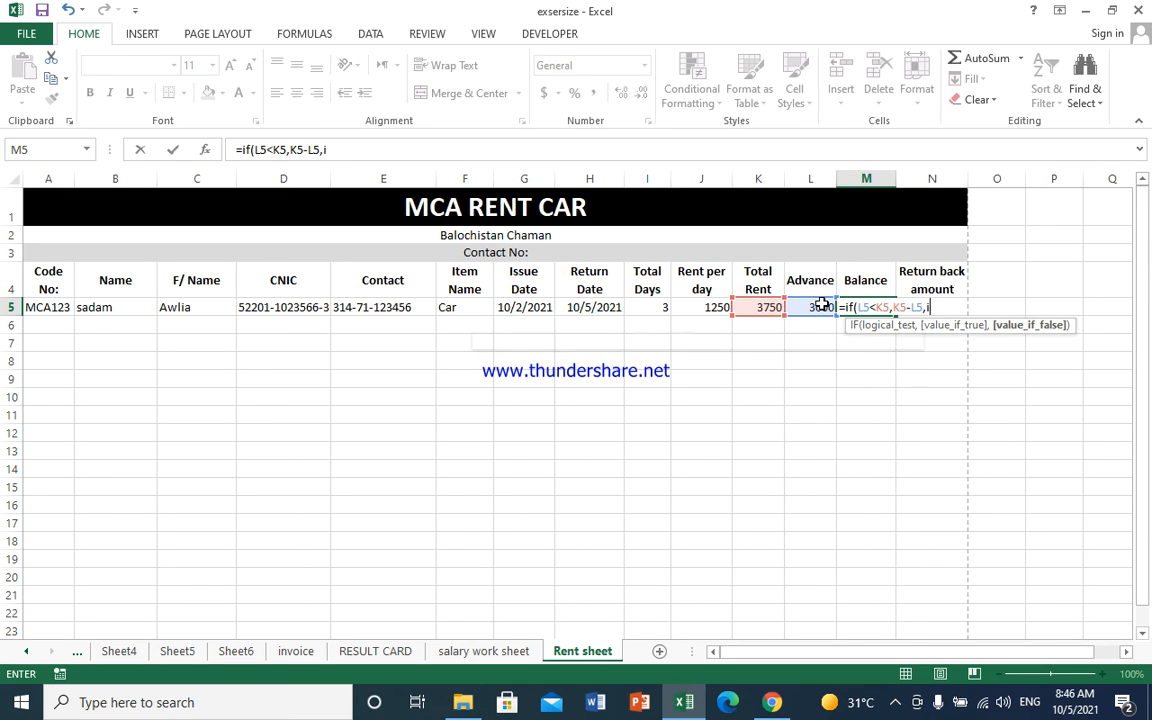
pyautogui.write('f(')
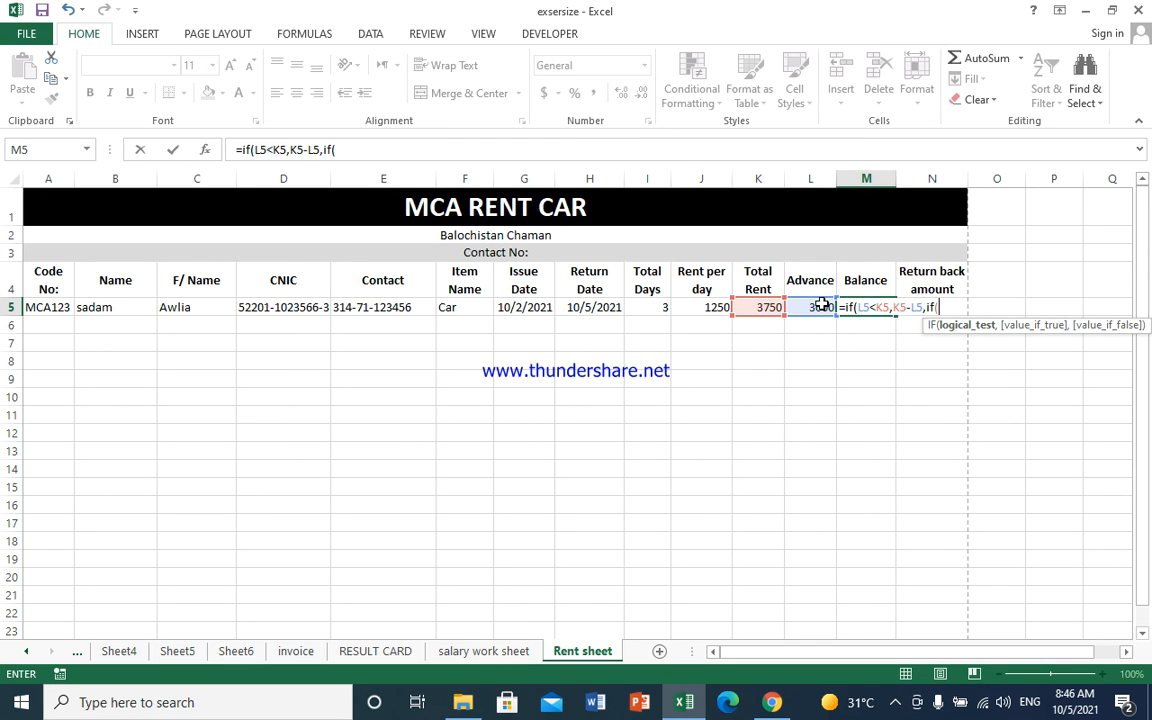
pyautogui.click(813, 307)
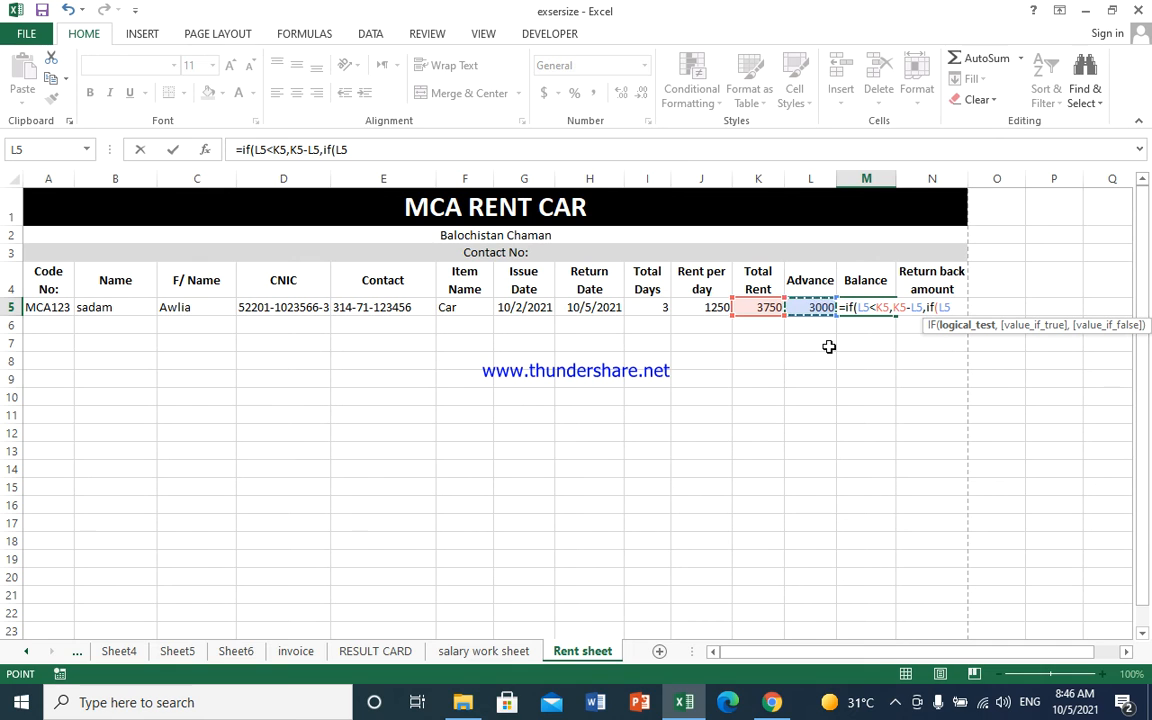
# - Complete M5 with L5=K5 giving "nill" and L5>K5 giving "Return back amount", showing 750
pyautogui.write('=')
pyautogui.click(753, 314)
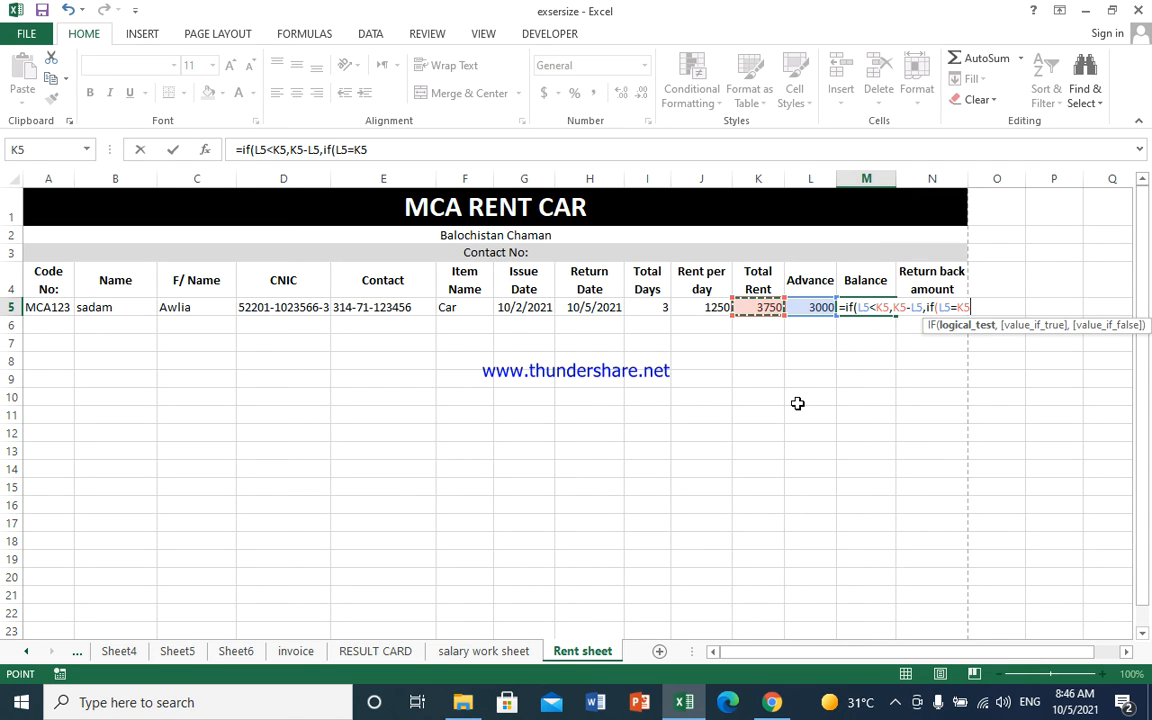
pyautogui.write(',"n')
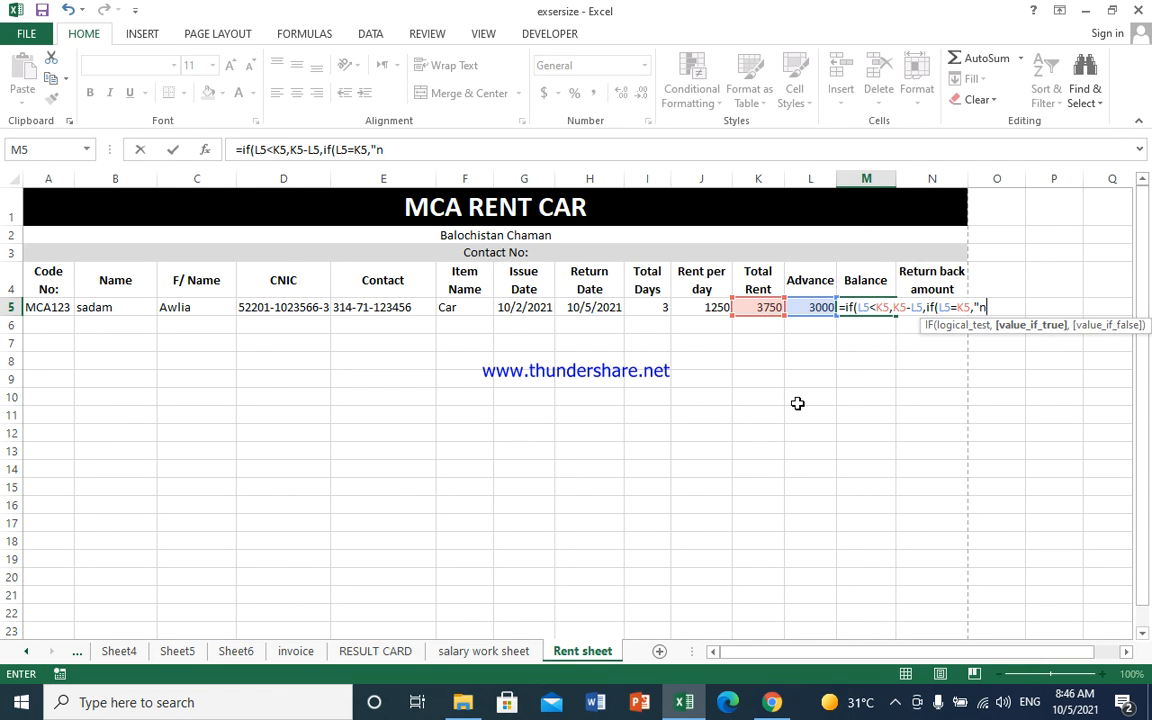
pyautogui.write('ill",')
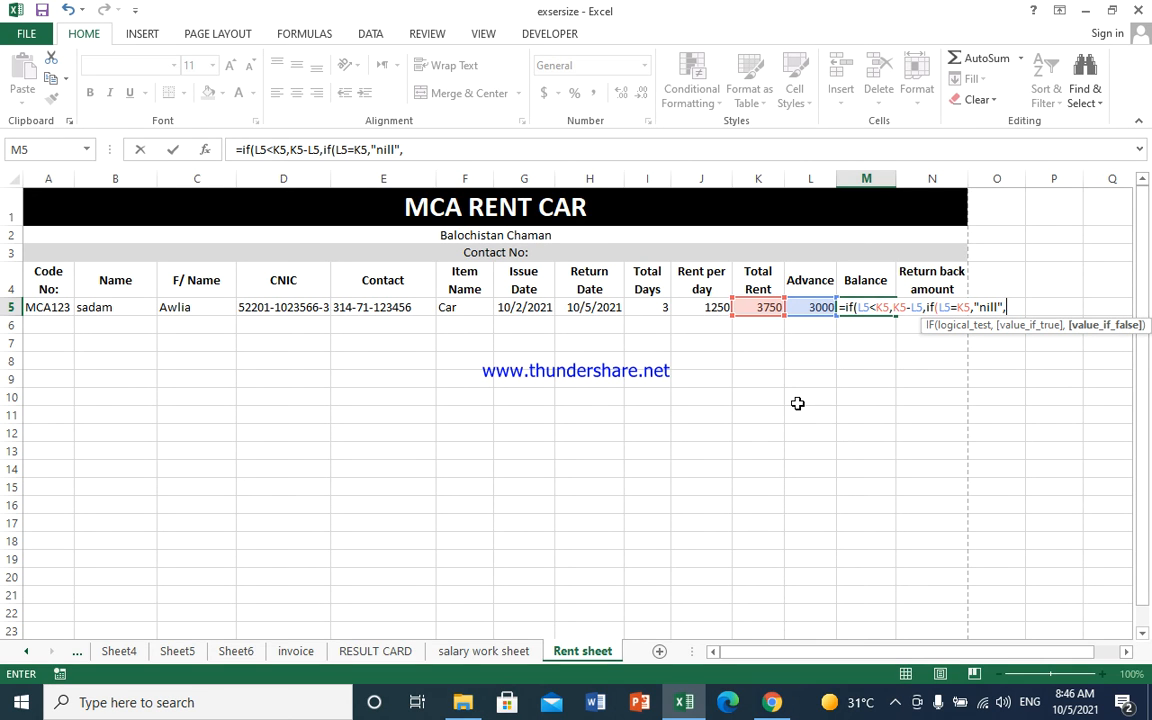
pyautogui.write('if')
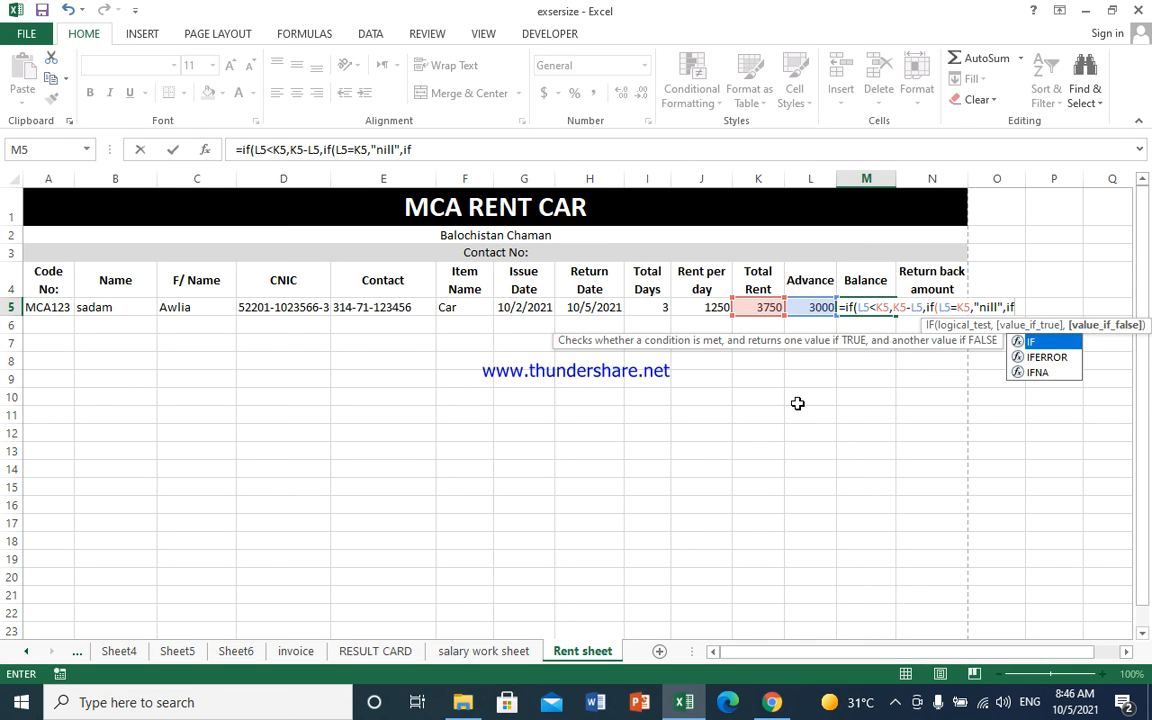
pyautogui.write('(')
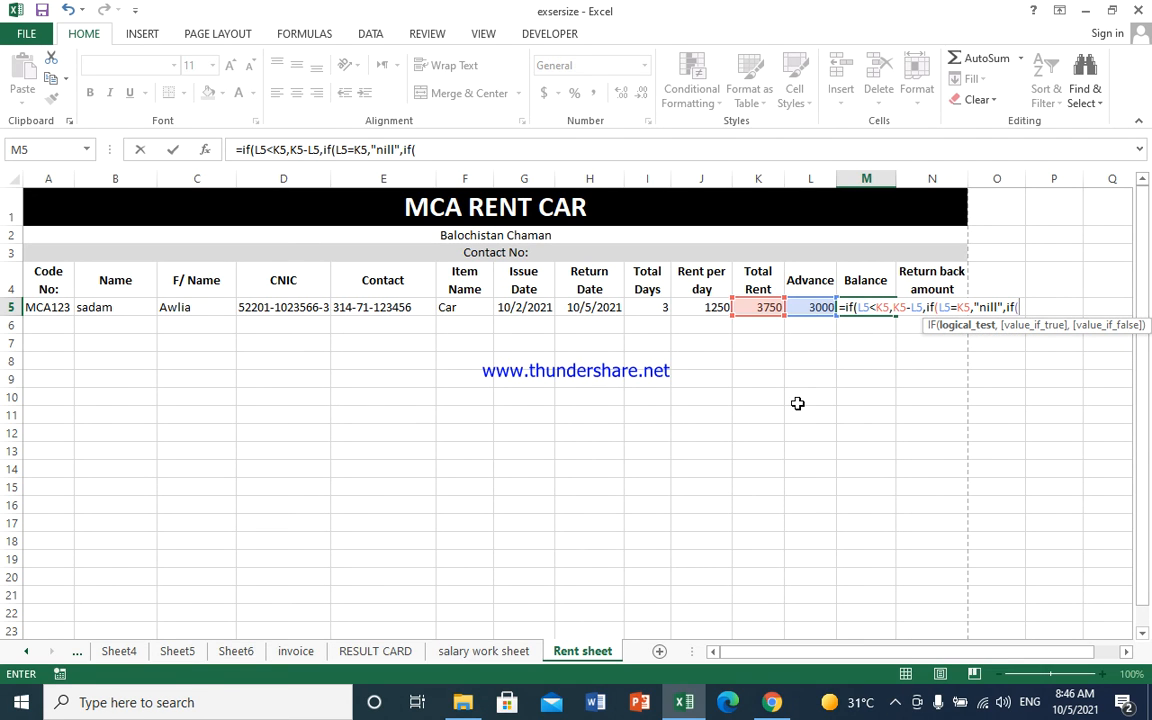
pyautogui.click(811, 316)
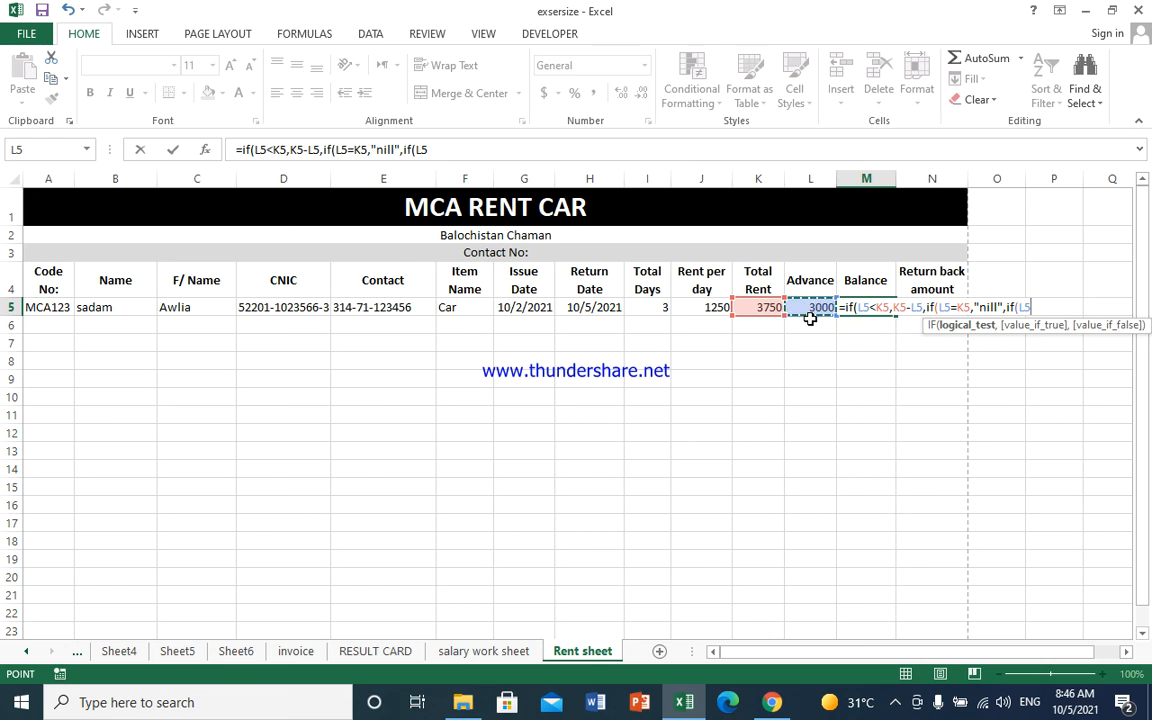
pyautogui.write('>')
pyautogui.click(741, 307)
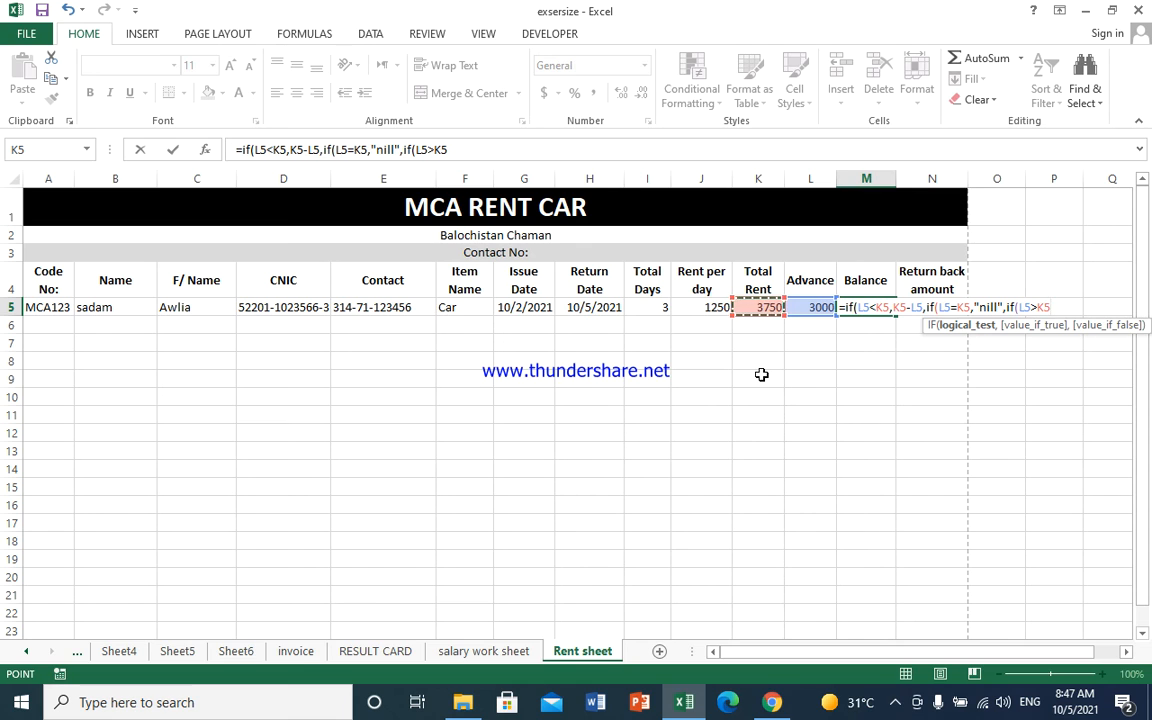
pyautogui.write(',"')
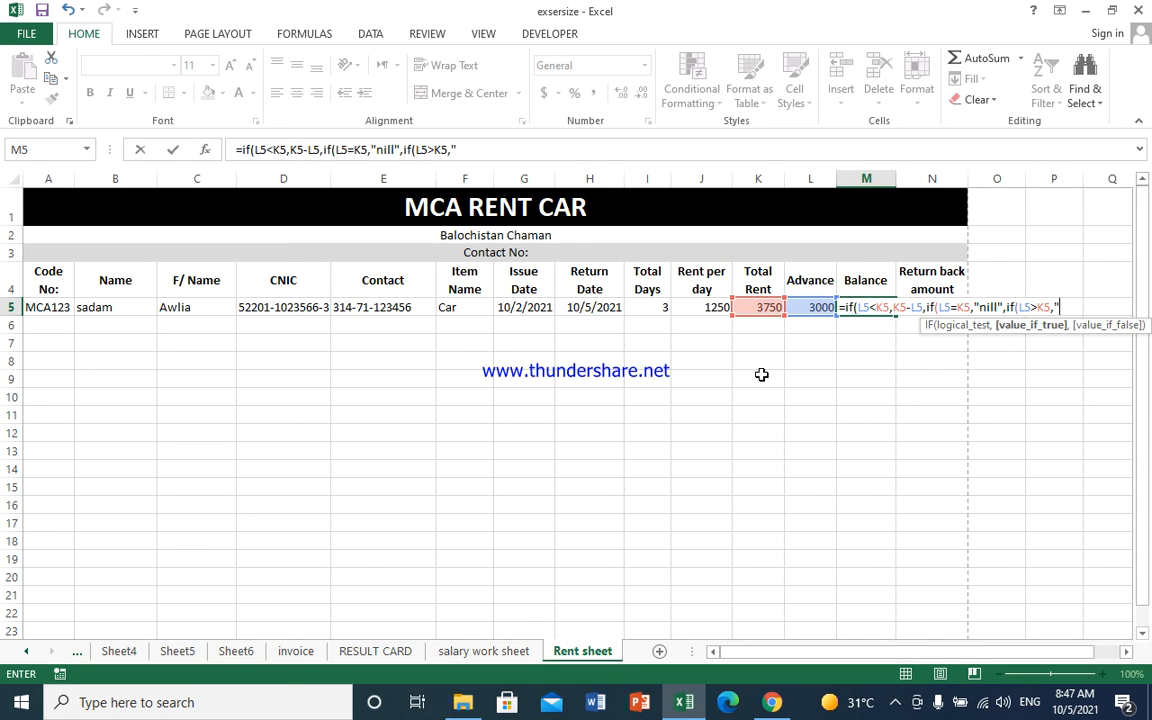
pyautogui.write('Return ba')
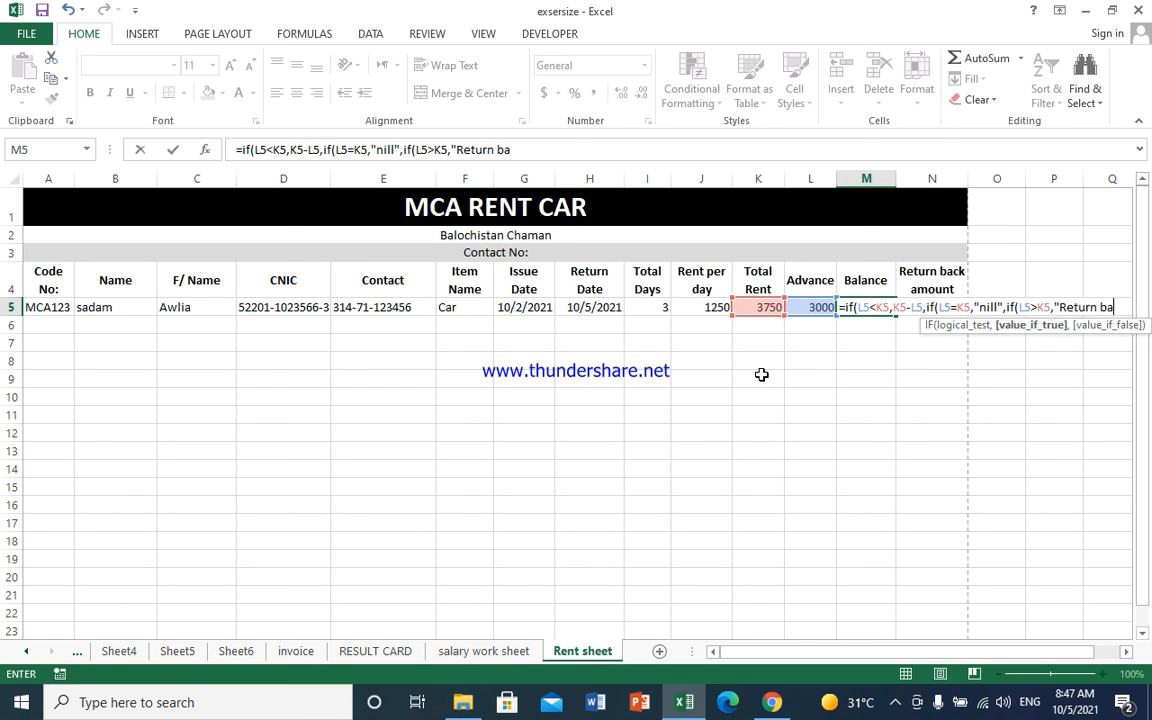
pyautogui.write('ck amount')
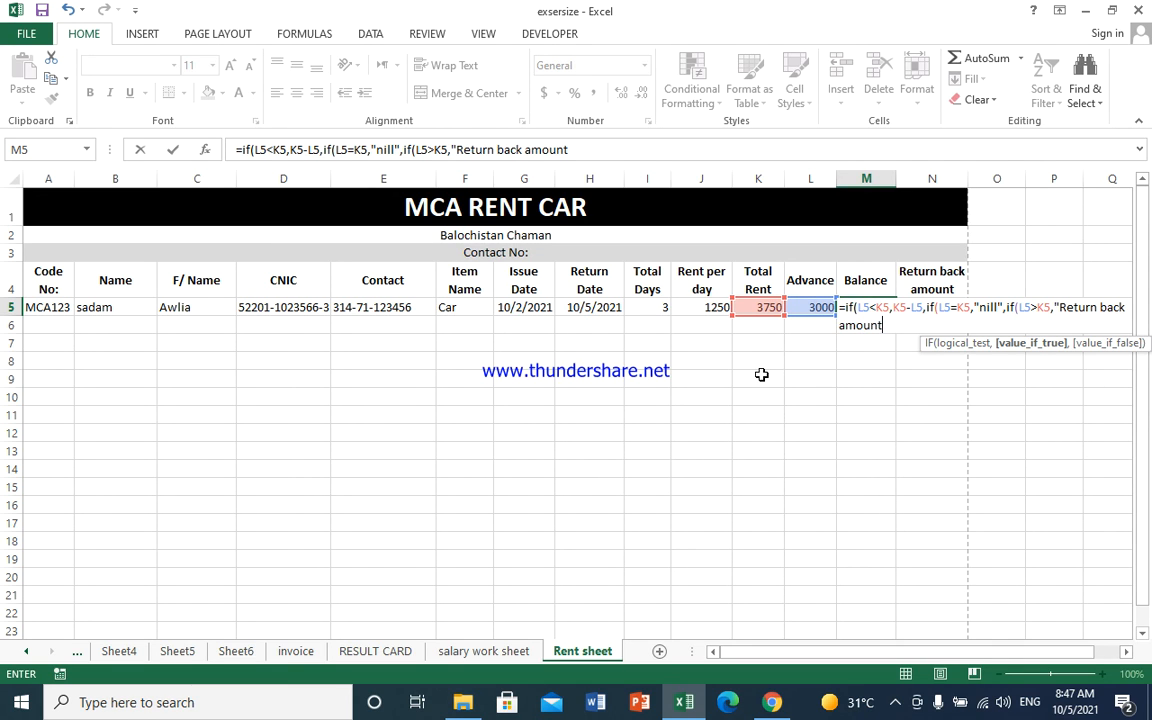
pyautogui.write('",')
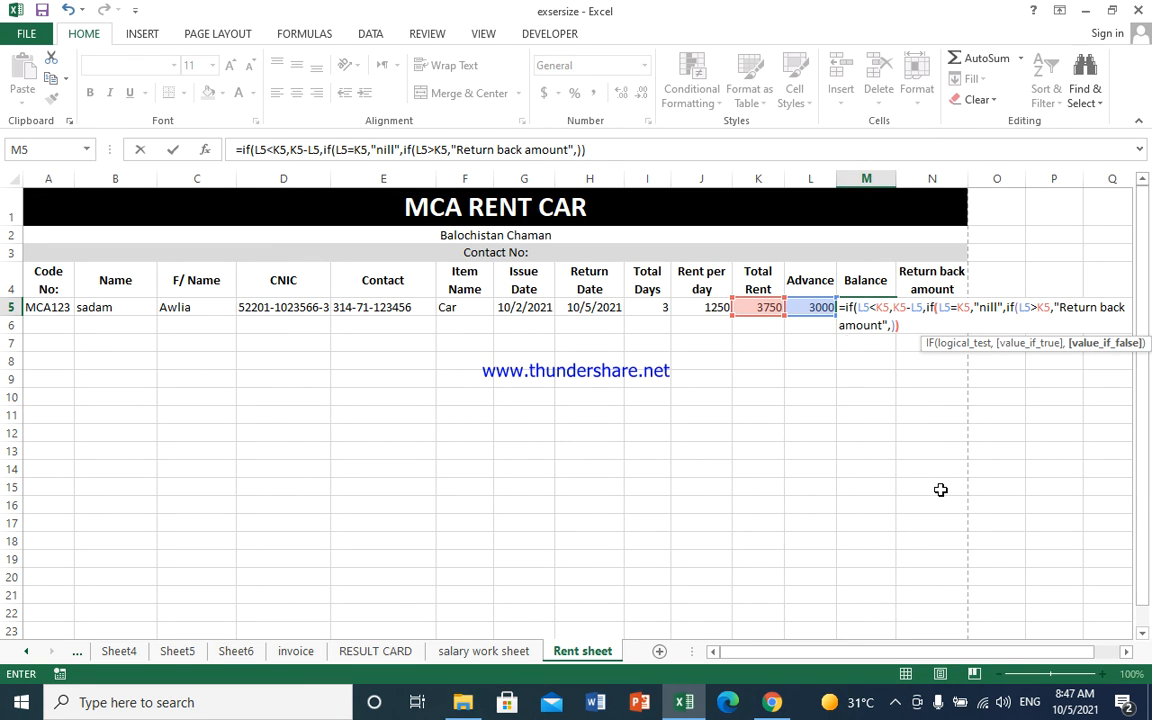
pyautogui.write('))')
pyautogui.press('Return')
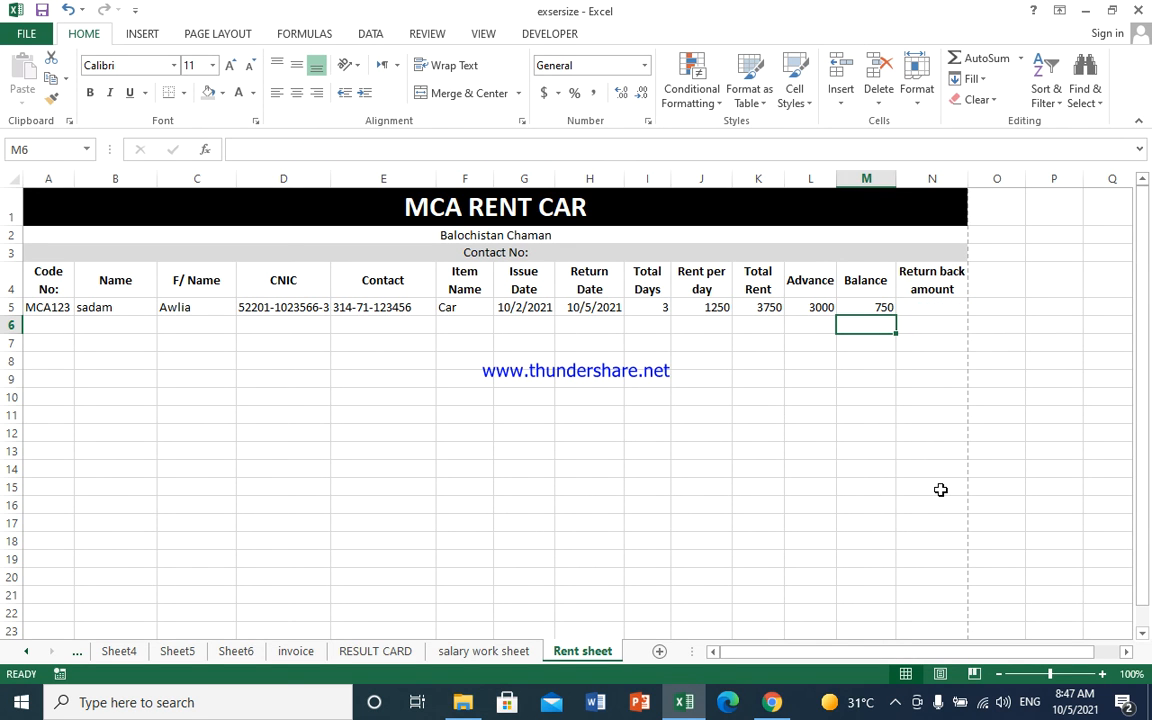
# - Enter =L5-K5 in N5, giving -750
pyautogui.click(918, 307)
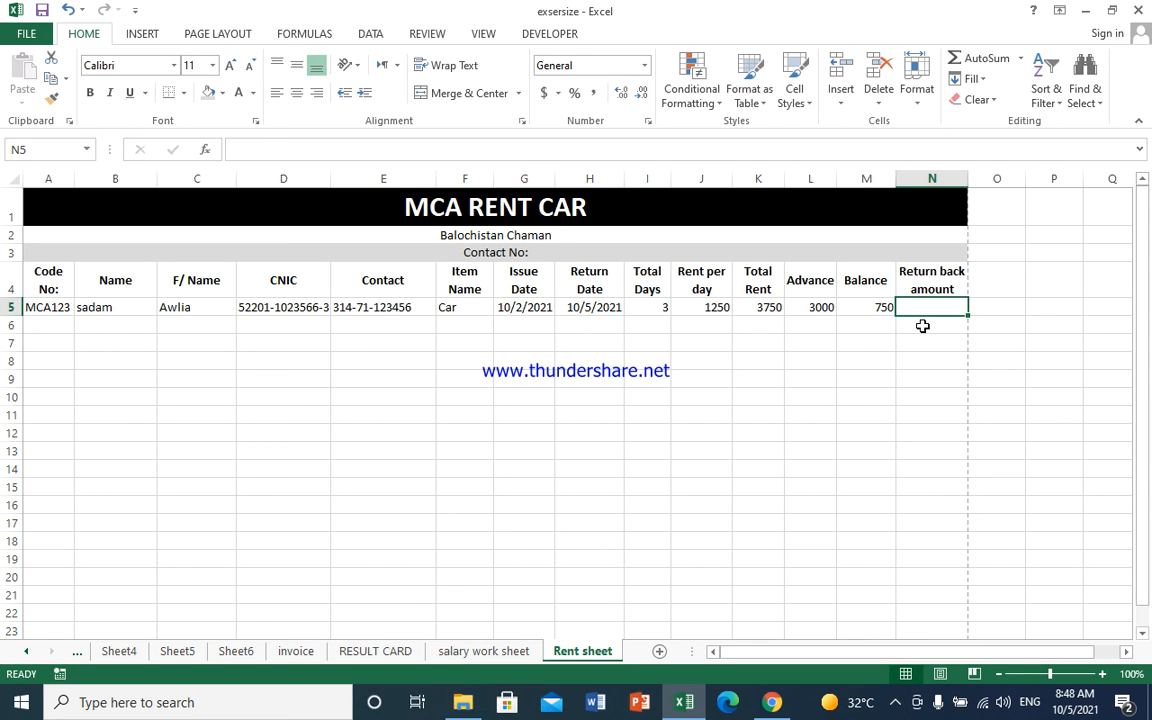
pyautogui.write('=')
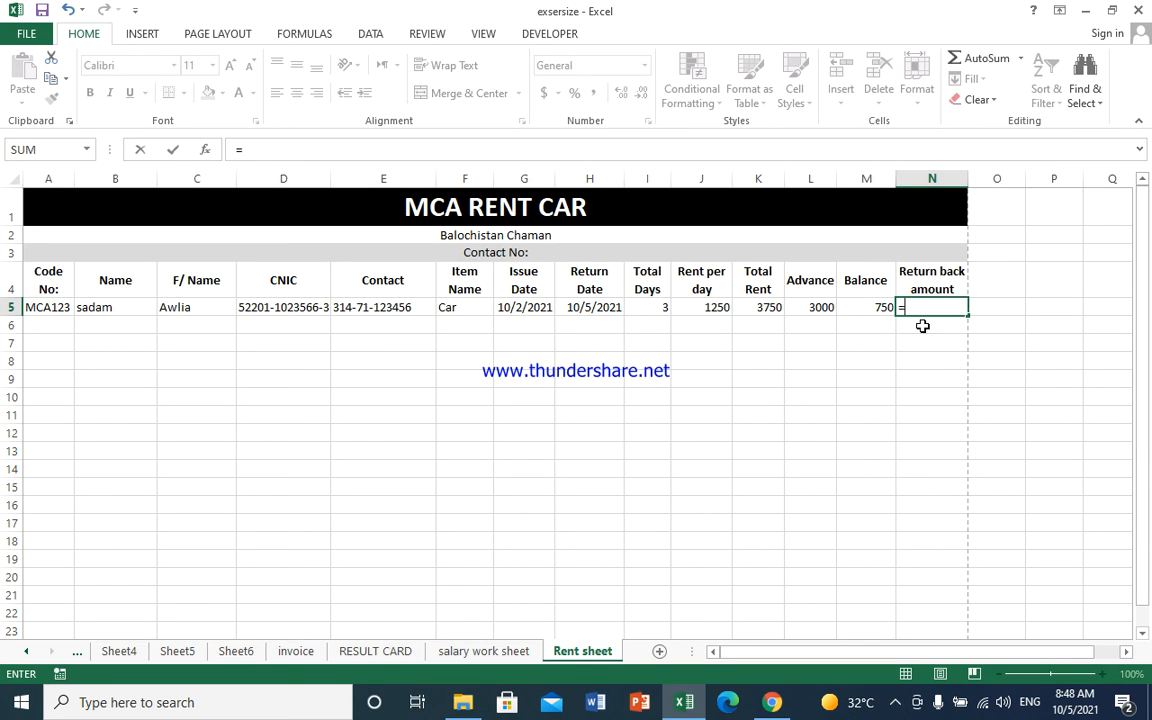
pyautogui.click(820, 307)
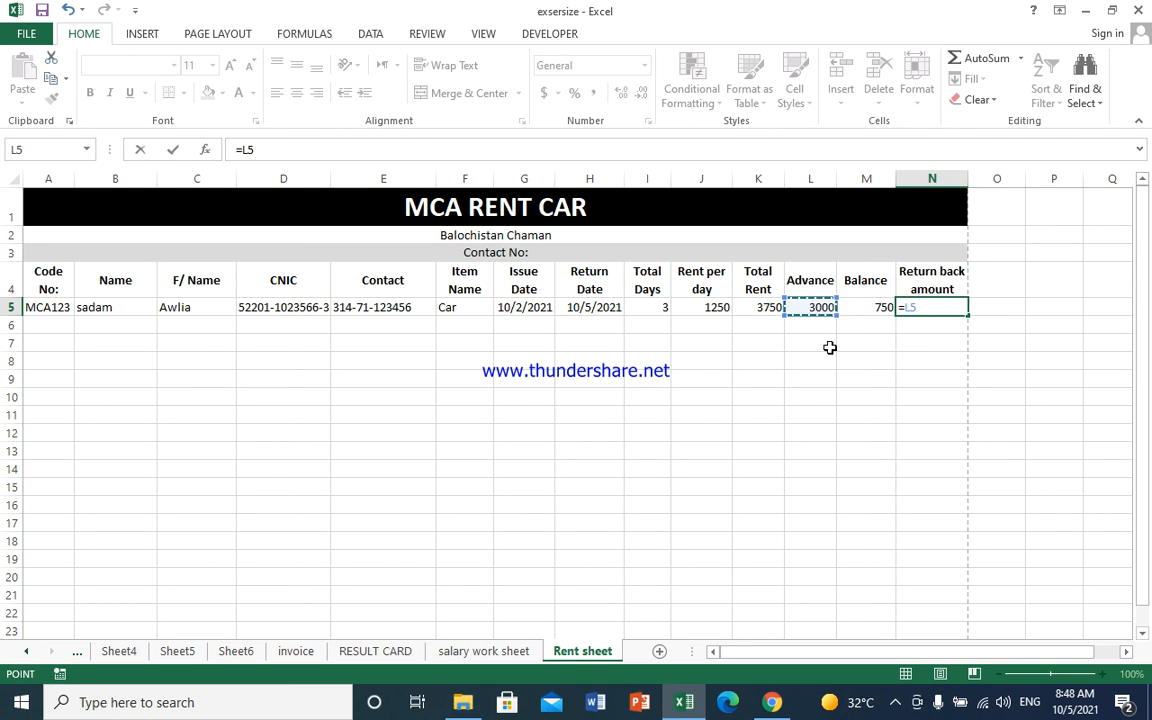
pyautogui.write('-')
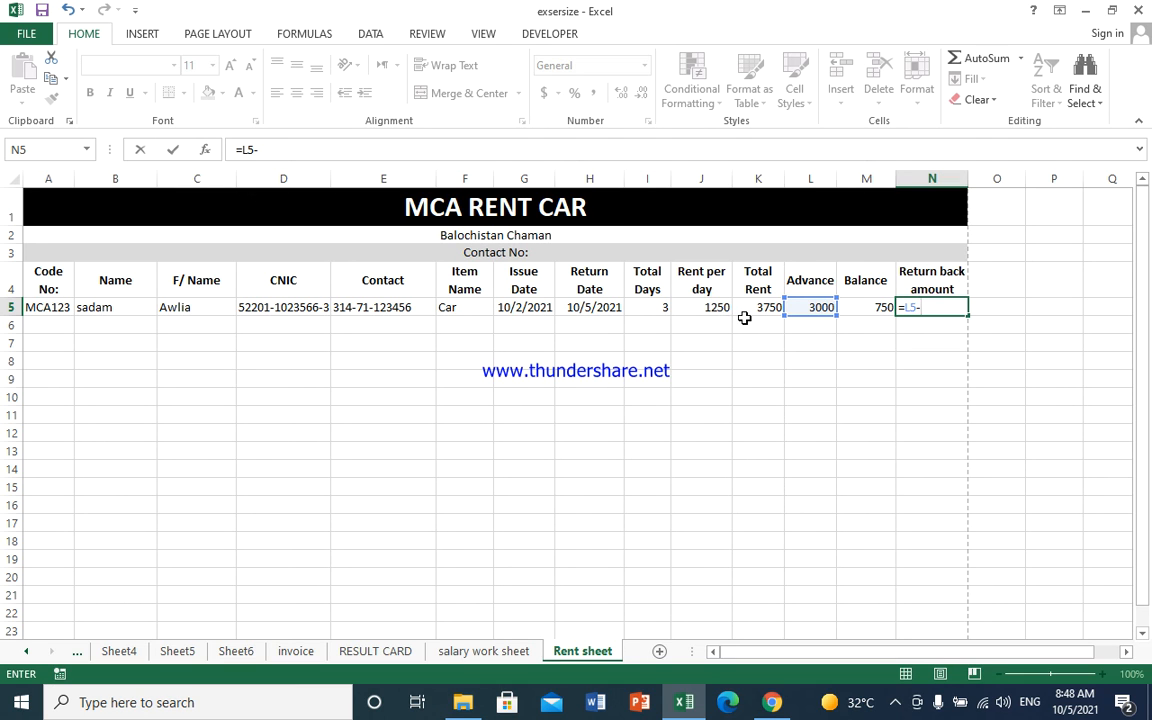
pyautogui.click(760, 305)
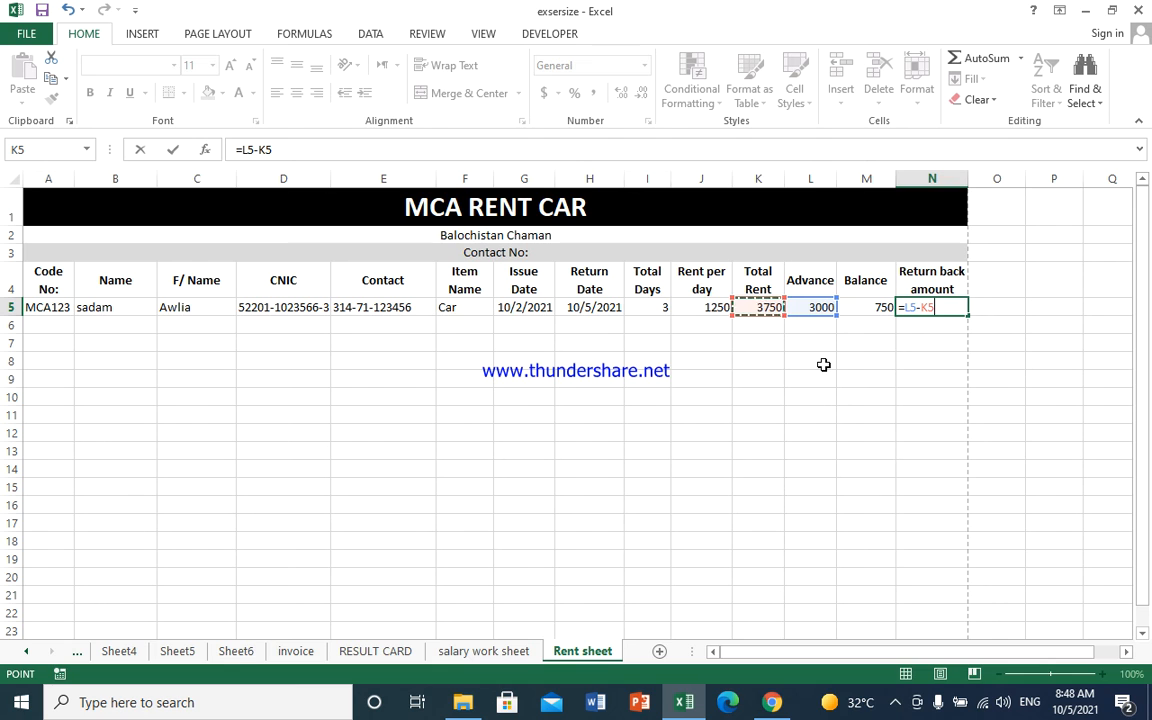
pyautogui.press('Return')
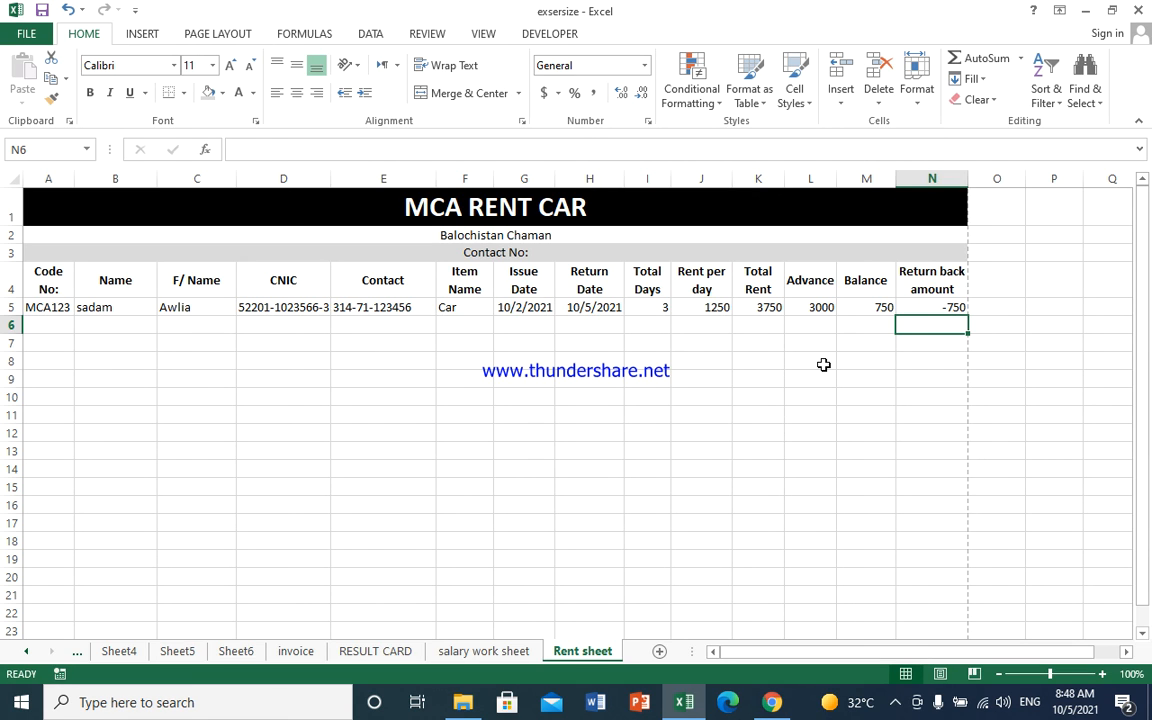
# - Review the N5 formula and the values in J5 and L5
pyautogui.click(937, 306)
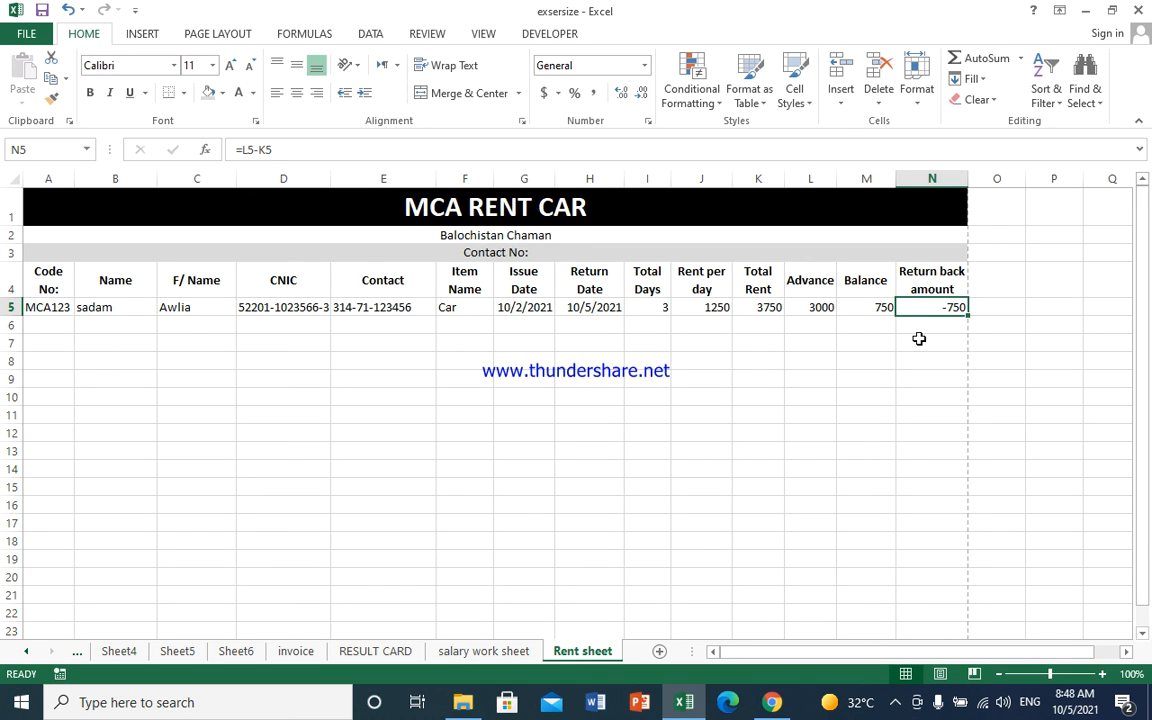
pyautogui.click(715, 309)
pyautogui.click(801, 306)
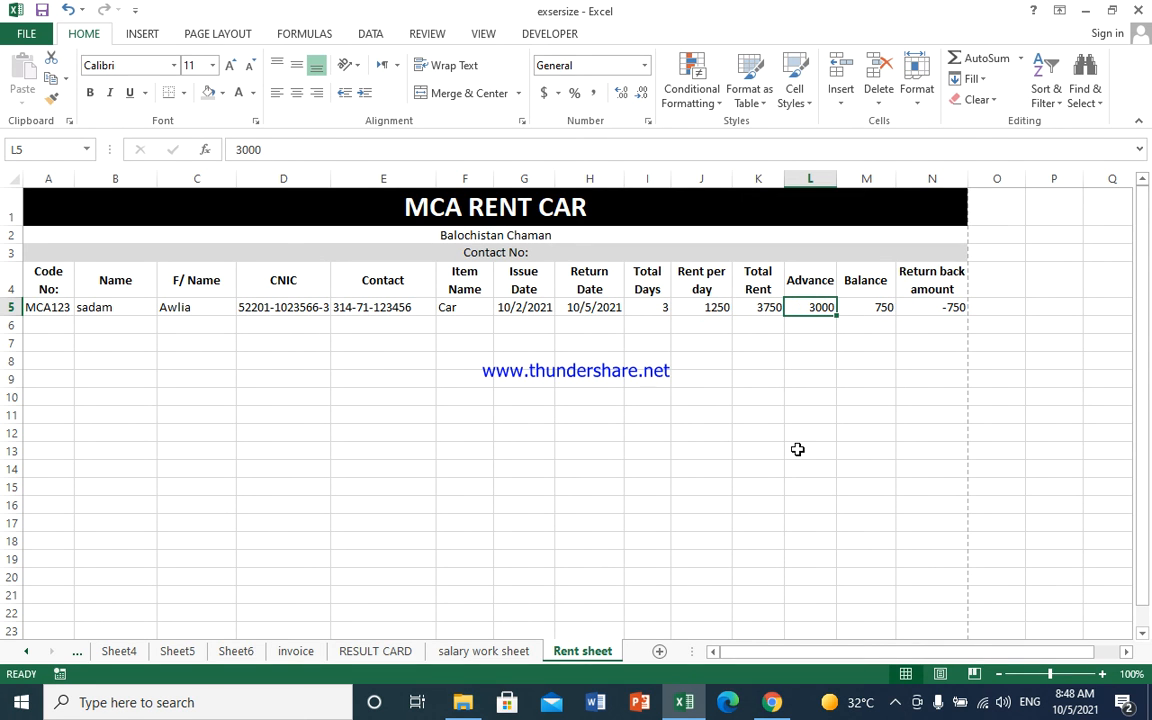
# - Change the advance in L5 to 4000, autofit column M, and check that N5 shows 250
pyautogui.write('4000')
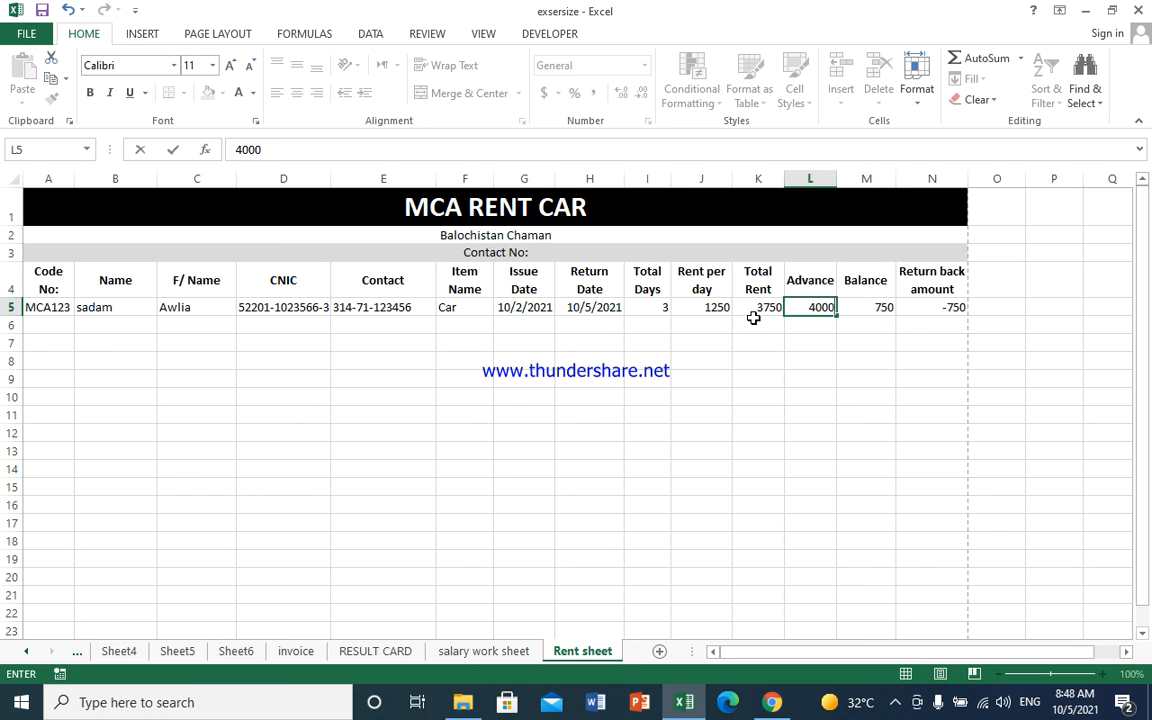
pyautogui.press('Return')
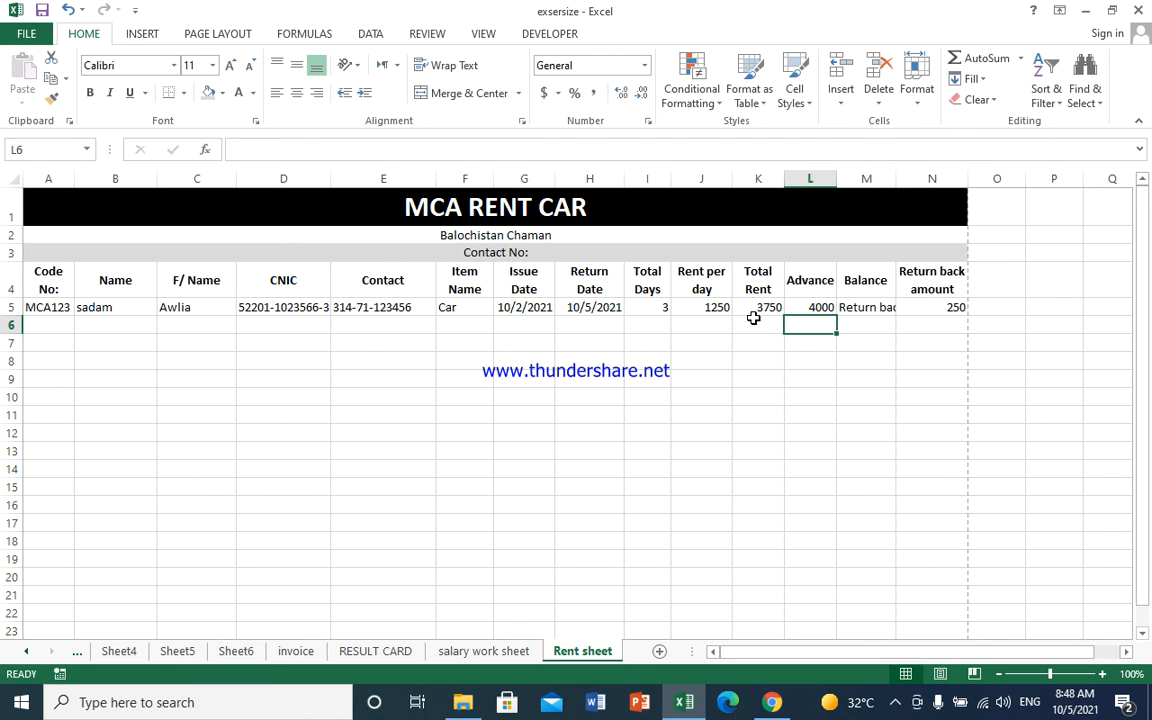
pyautogui.click(875, 340)
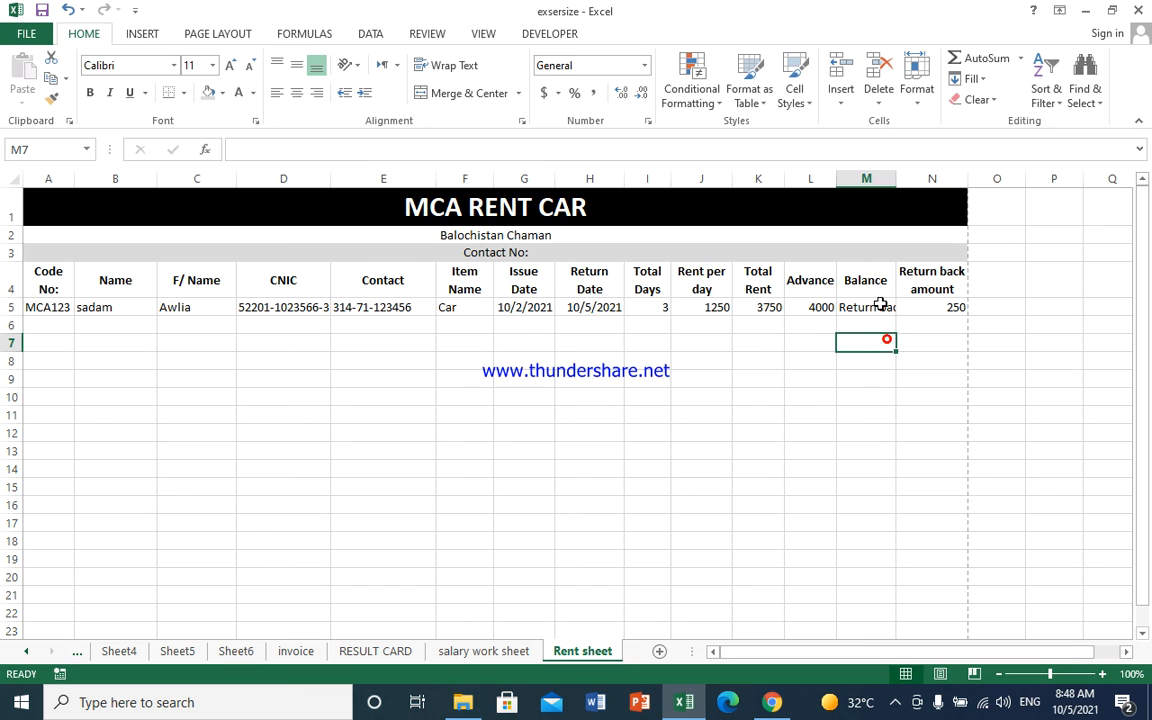
pyautogui.doubleClick(897, 177)
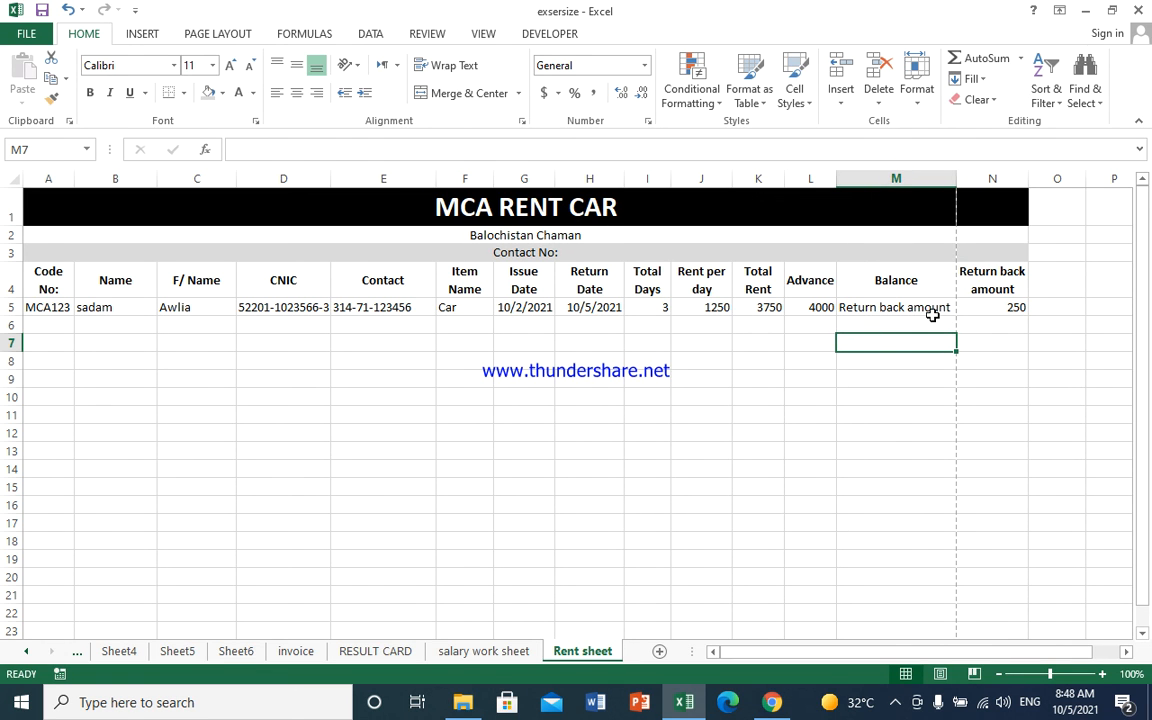
pyautogui.click(1007, 313)
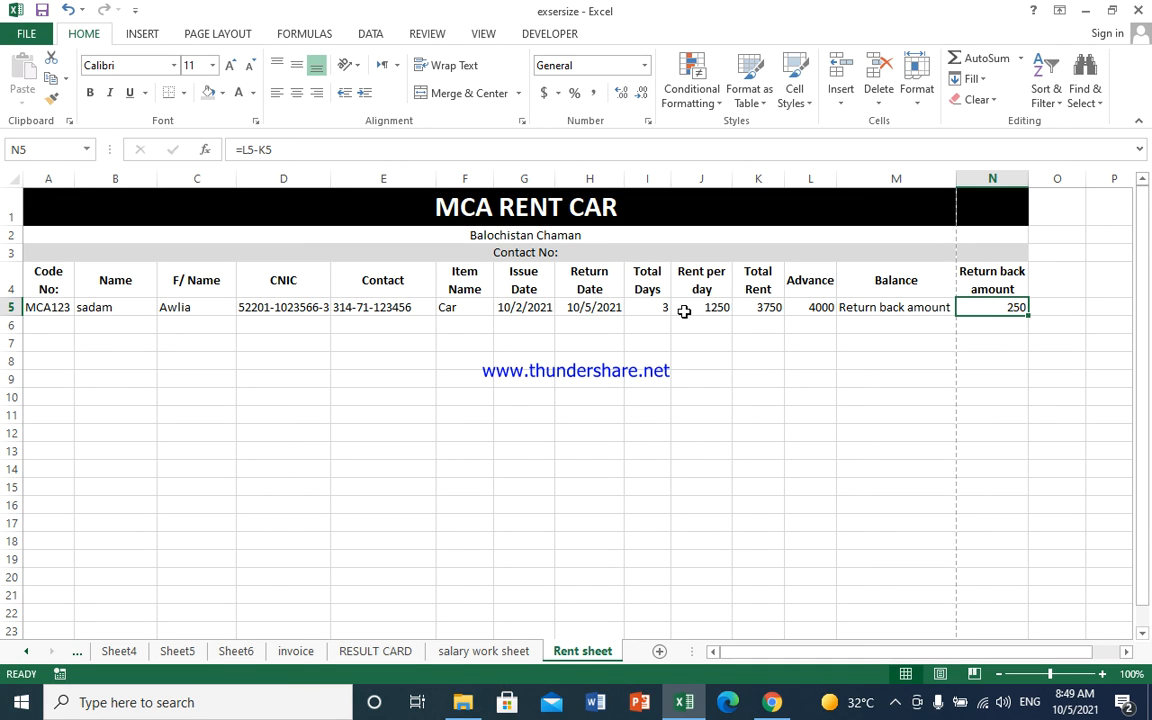
# - Enter 10-06-2021 as G5's issue date and autofit column I to show the wrong-return-date warning
pyautogui.click(519, 311)
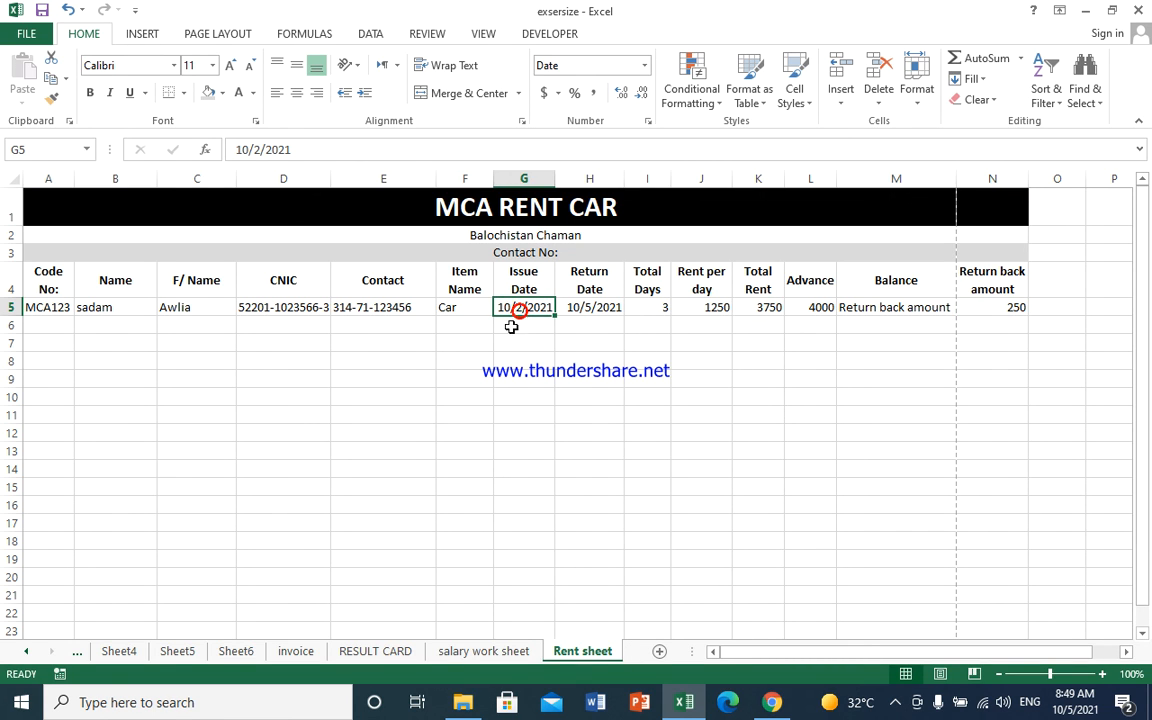
pyautogui.click(654, 311)
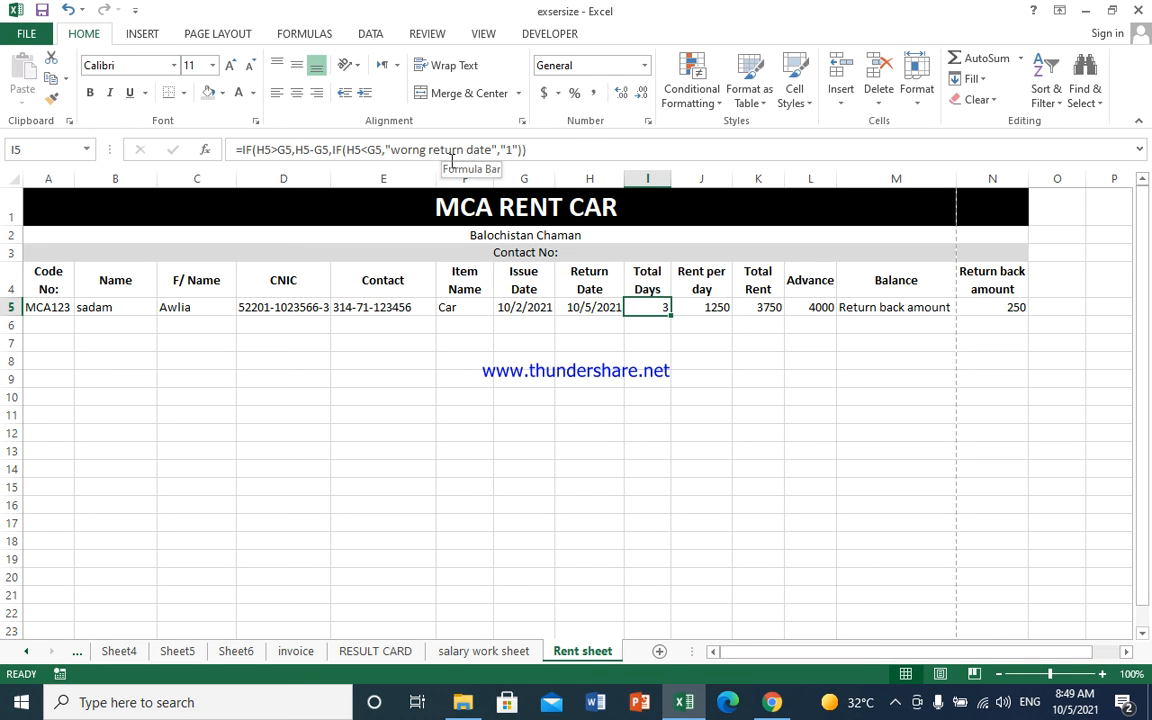
pyautogui.click(538, 308)
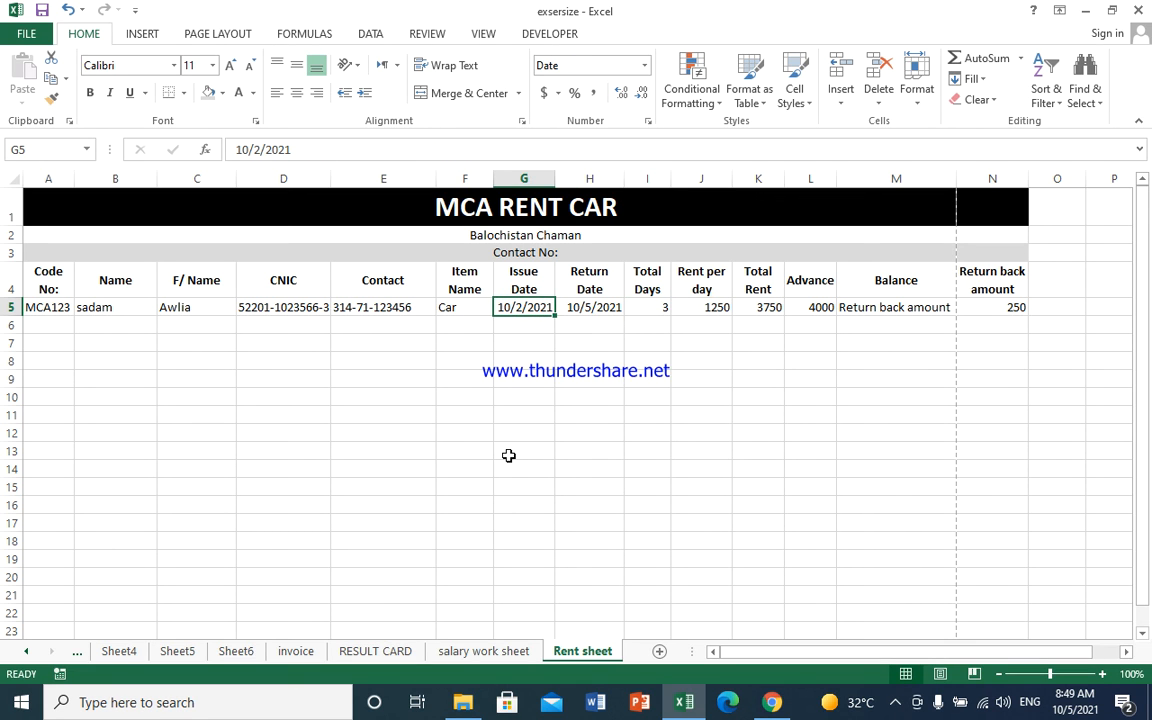
pyautogui.write('10')
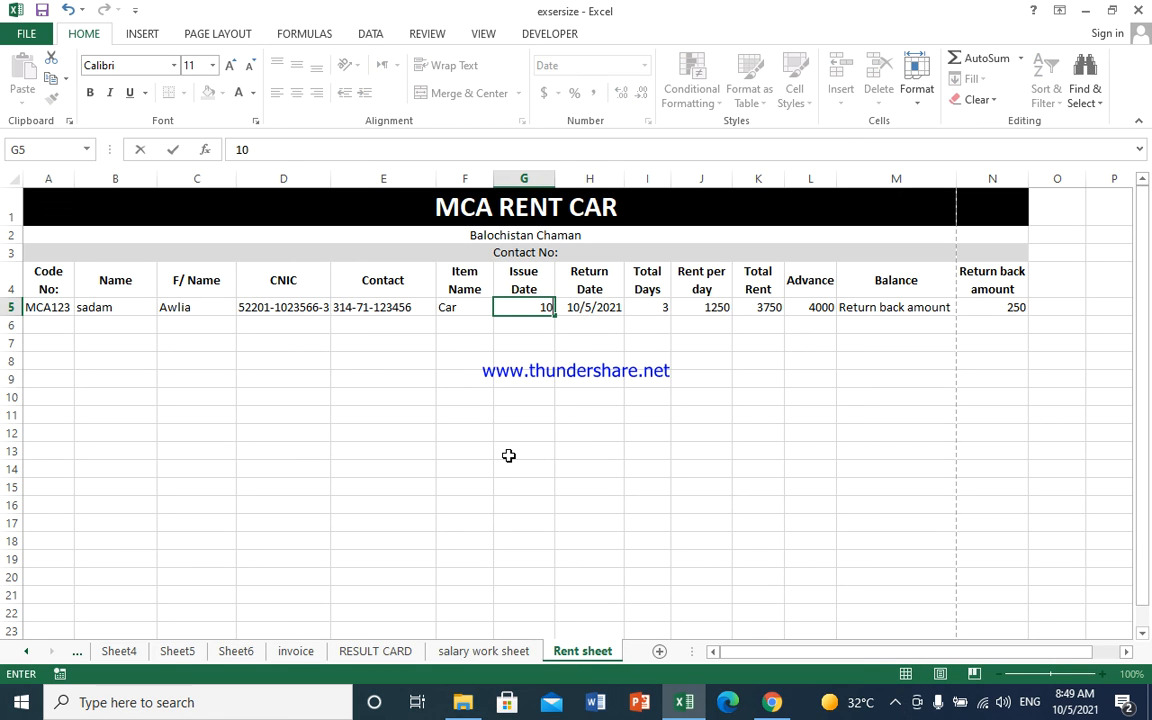
pyautogui.write('-06-2021')
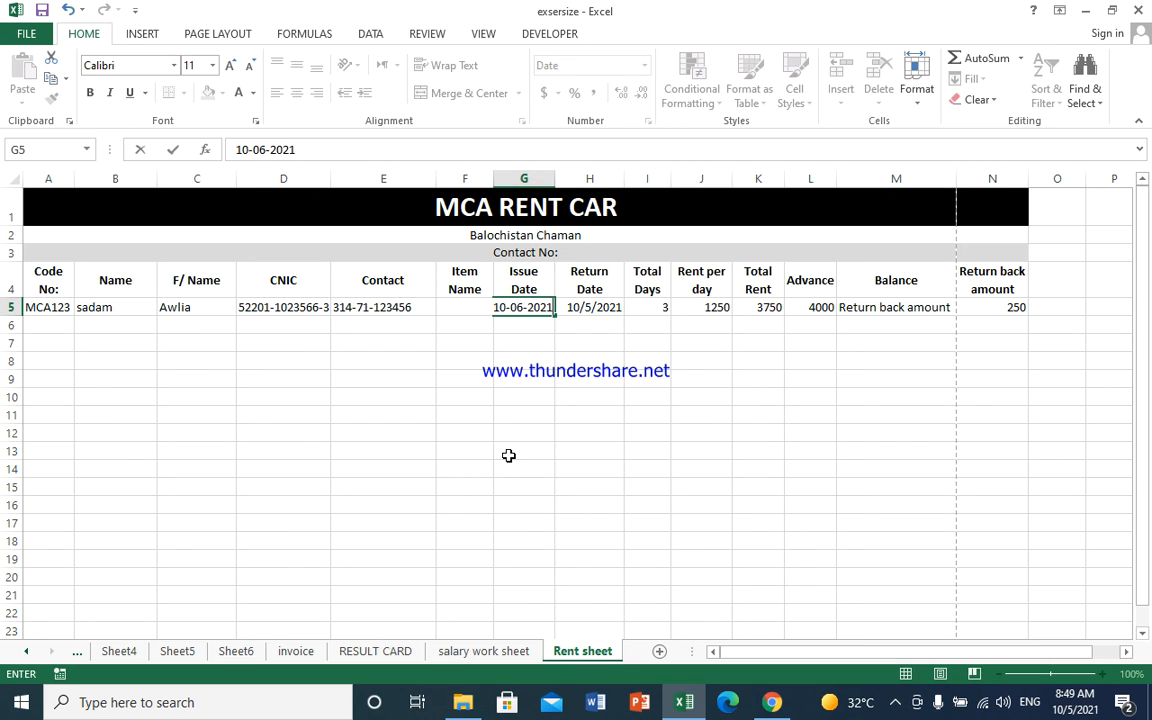
pyautogui.press('Return')
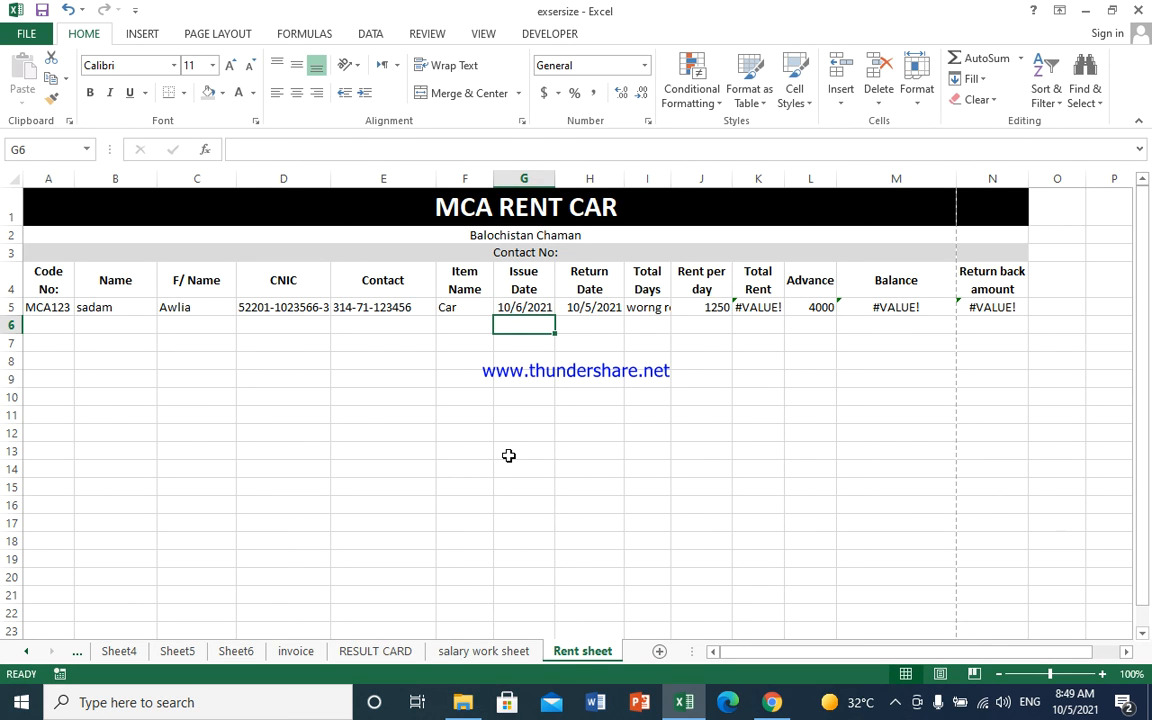
pyautogui.click(655, 376)
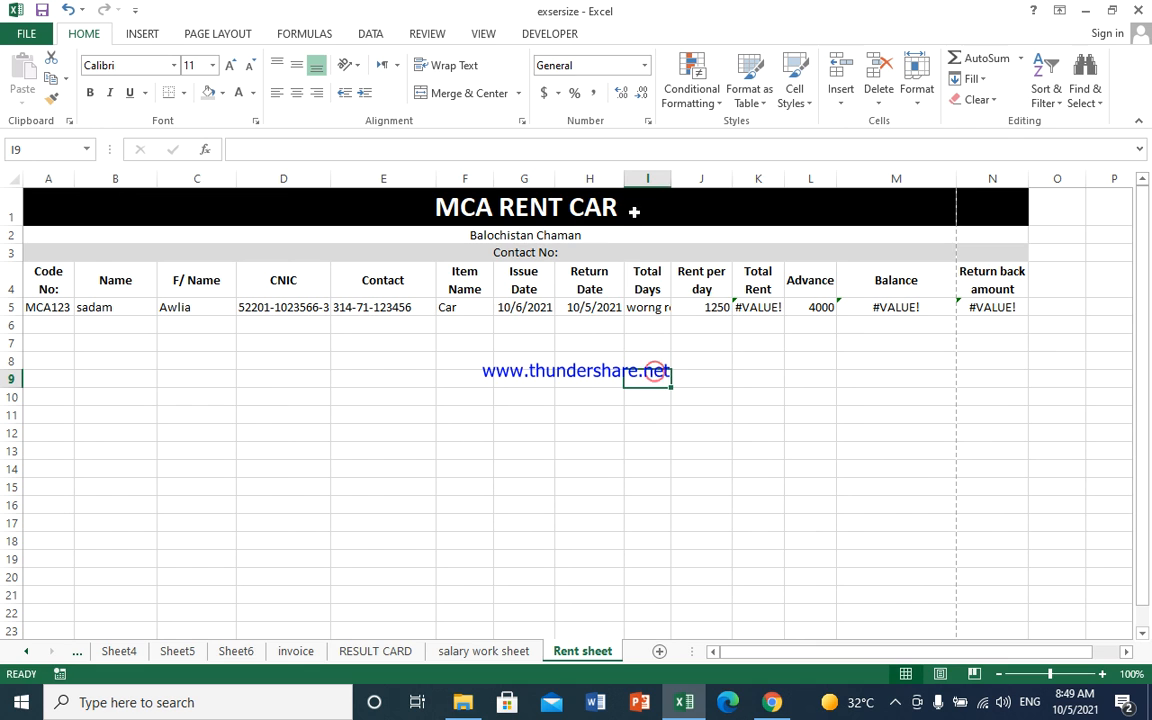
pyautogui.doubleClick(672, 178)
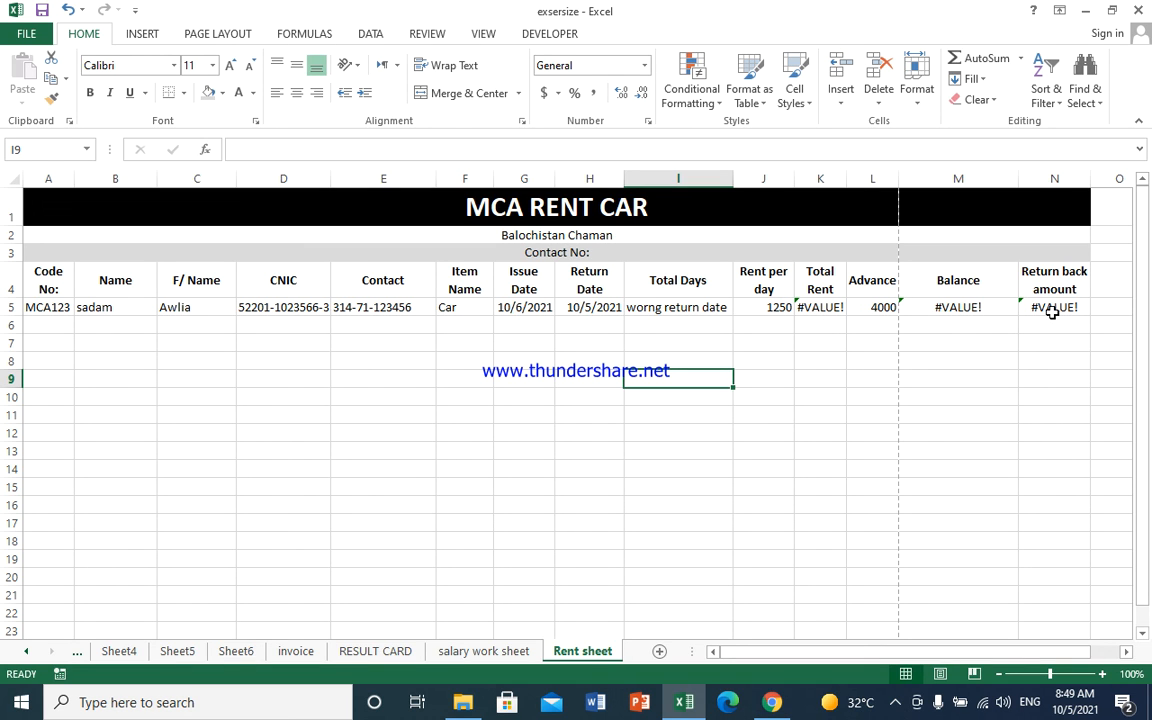
# - Change G5's issue date to 10-03-2021 and autofit column I to the Total Days value
pyautogui.click(524, 309)
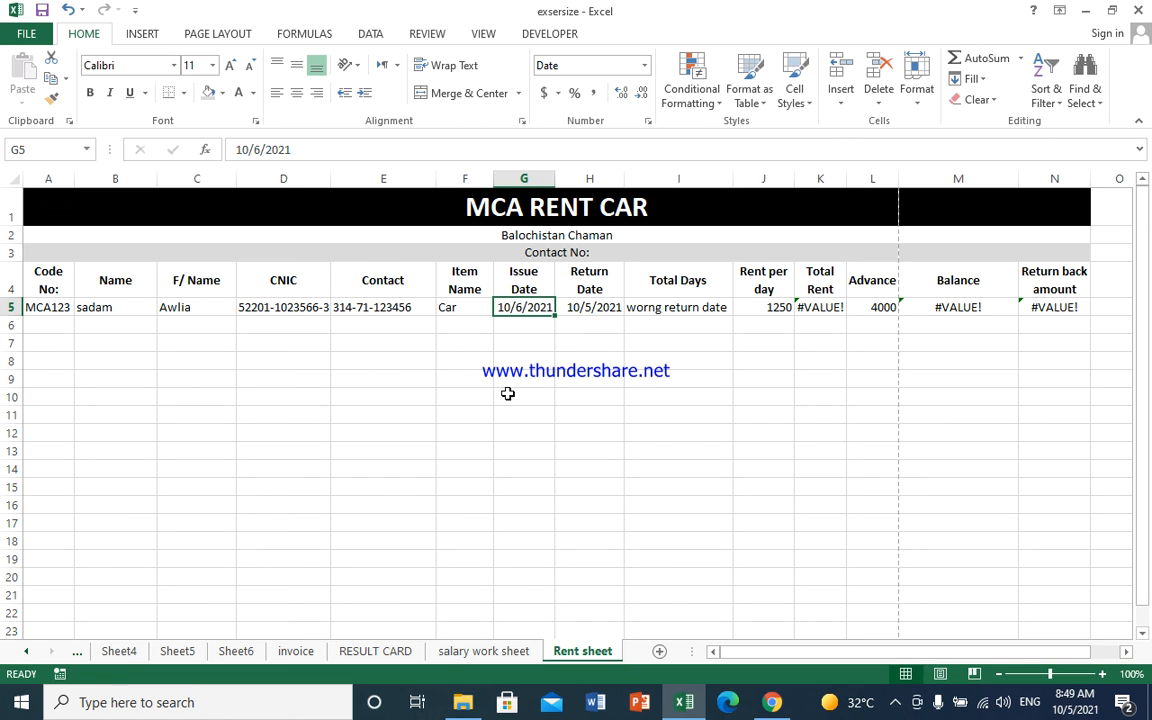
pyautogui.write('10-03-2021')
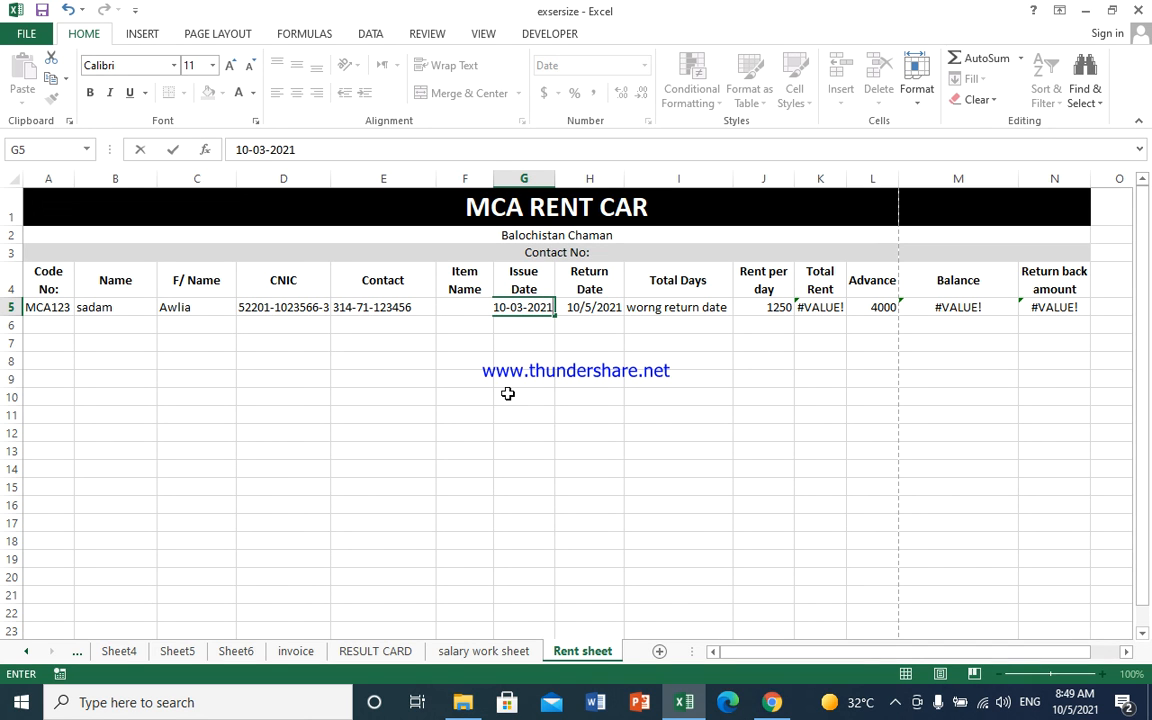
pyautogui.press('Return')
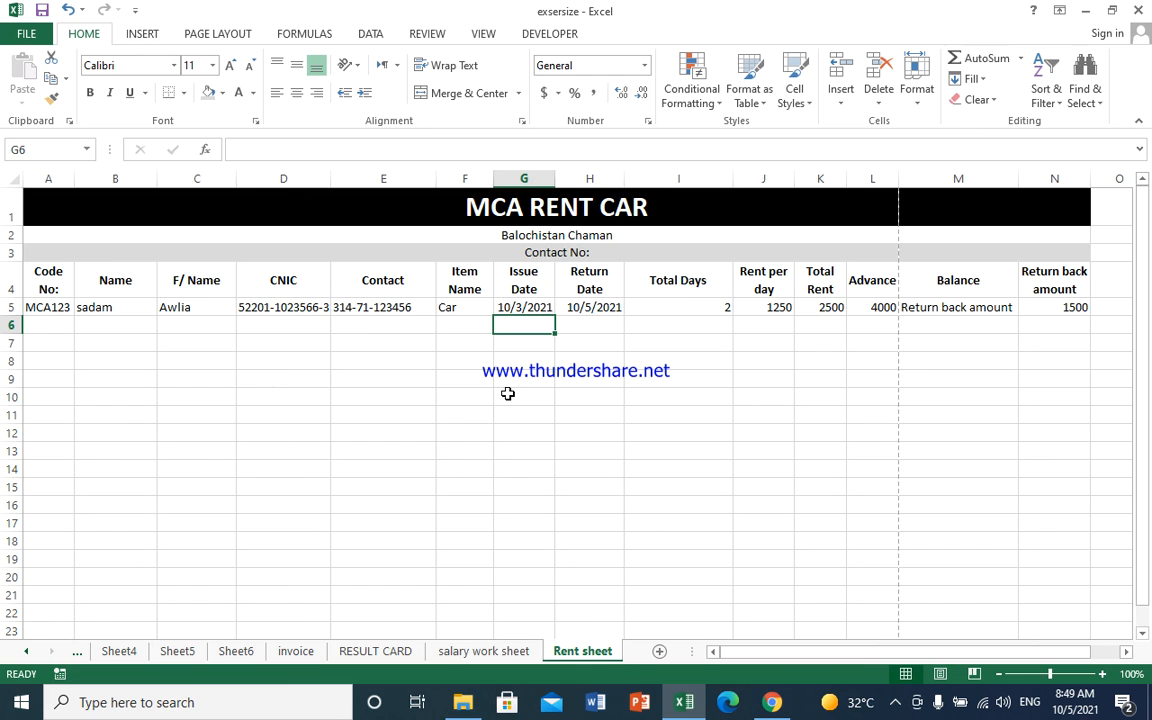
pyautogui.click(722, 328)
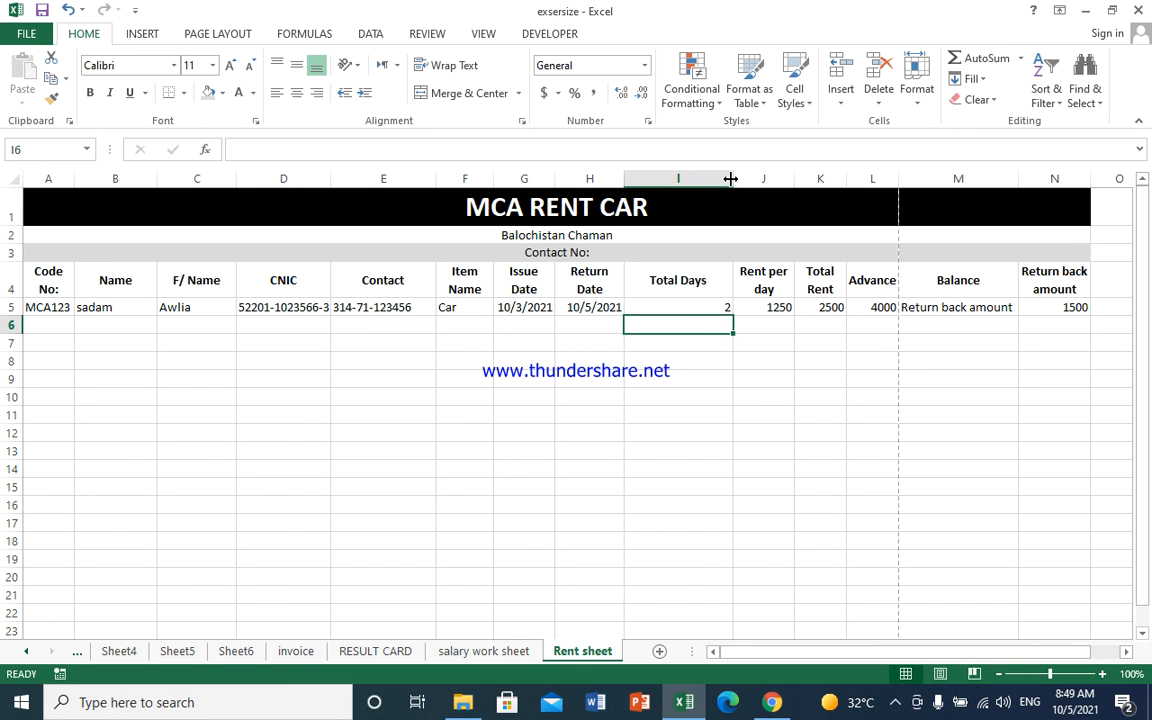
pyautogui.doubleClick(731, 178)
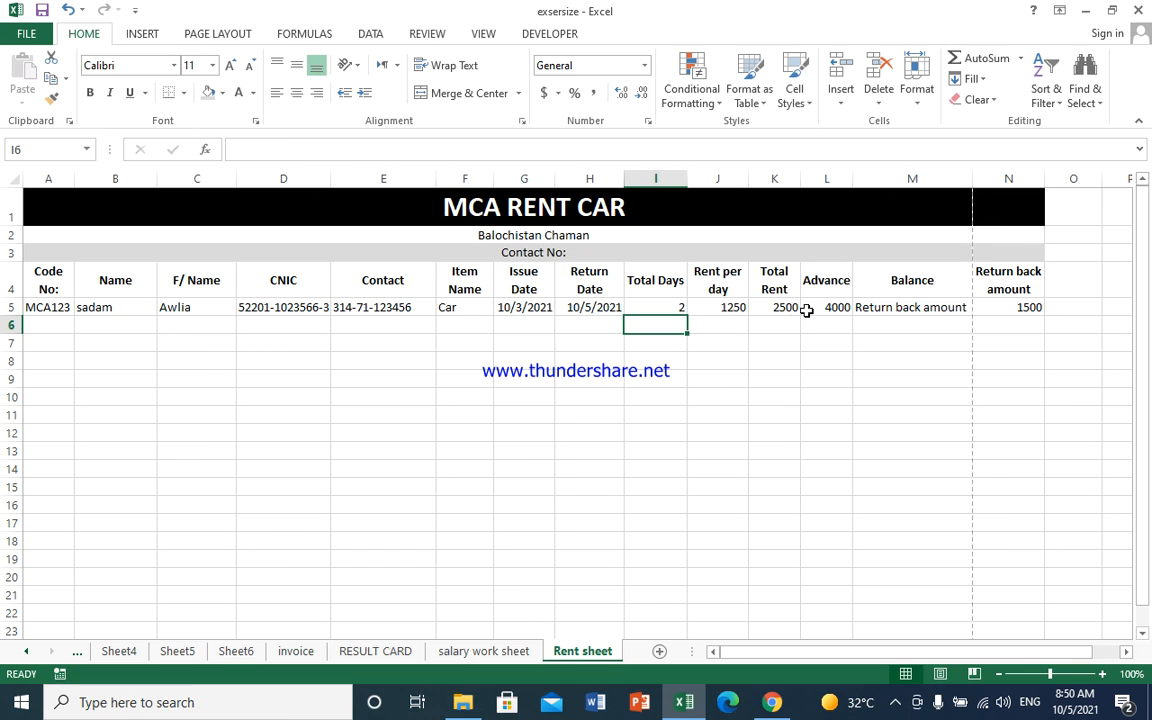
# - Set the advance in L5 to 3000, giving a return amount of 500
pyautogui.click(829, 304)
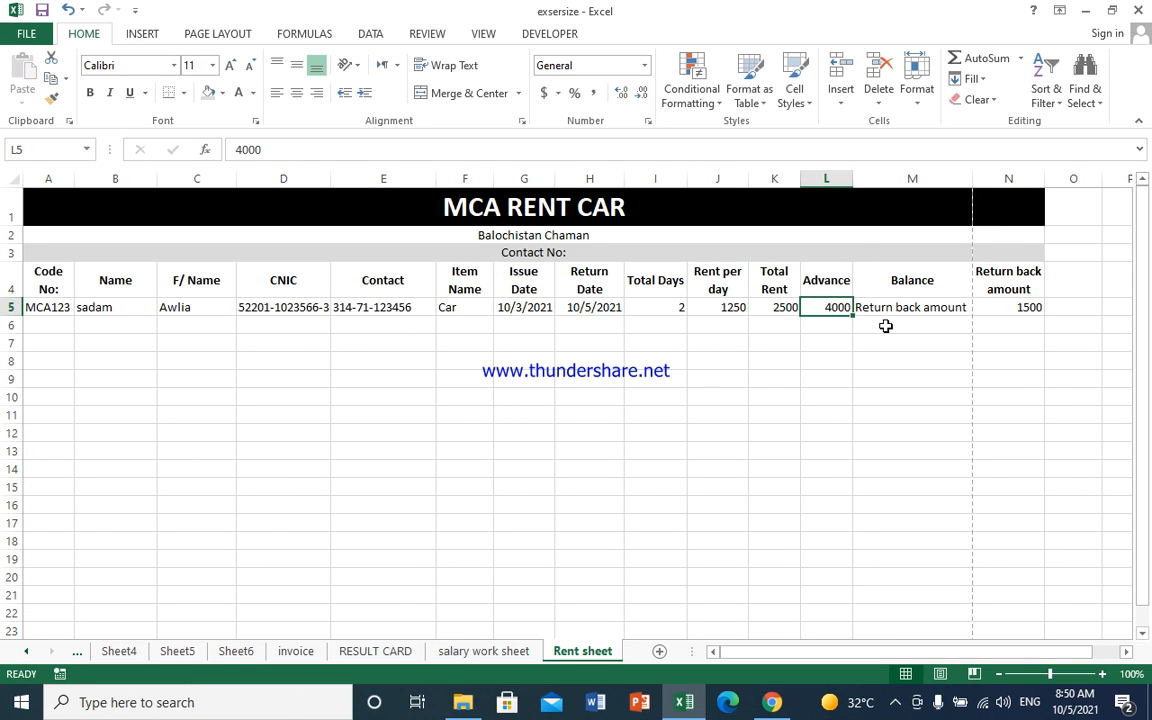
pyautogui.write('3000')
pyautogui.press('Return')
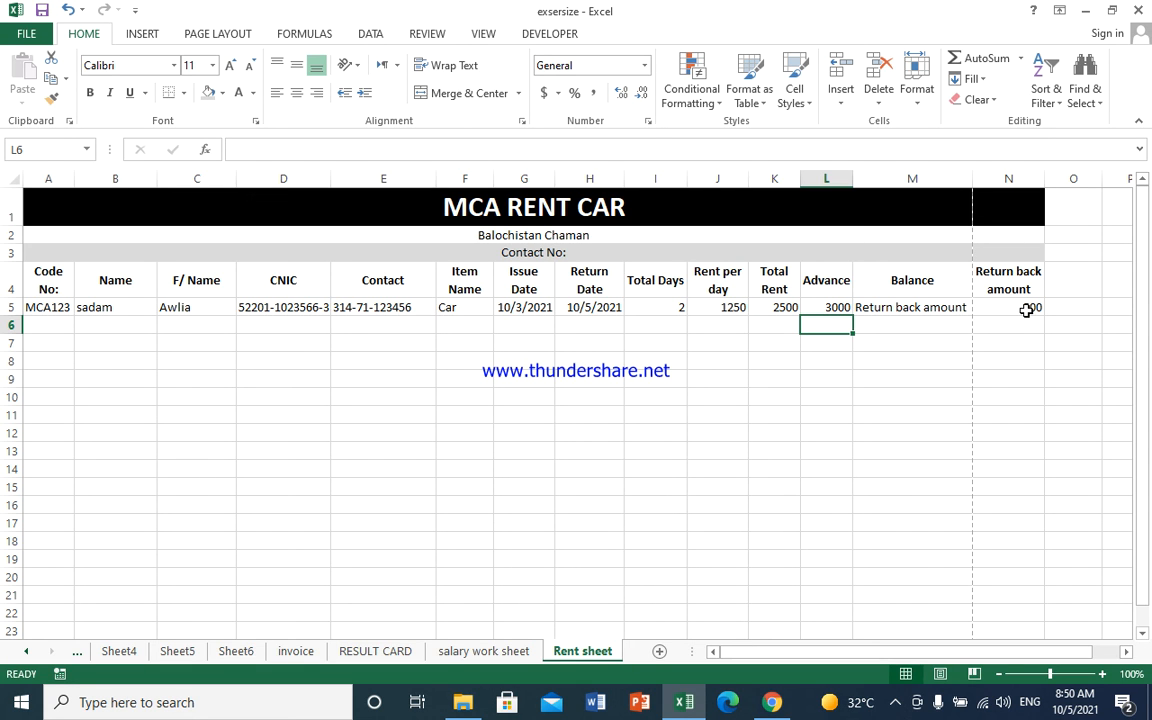
# - Apply All Borders to the table and blank rows from A1 through N23
pyautogui.moveTo(55, 205); pyautogui.dragTo(595, 565)
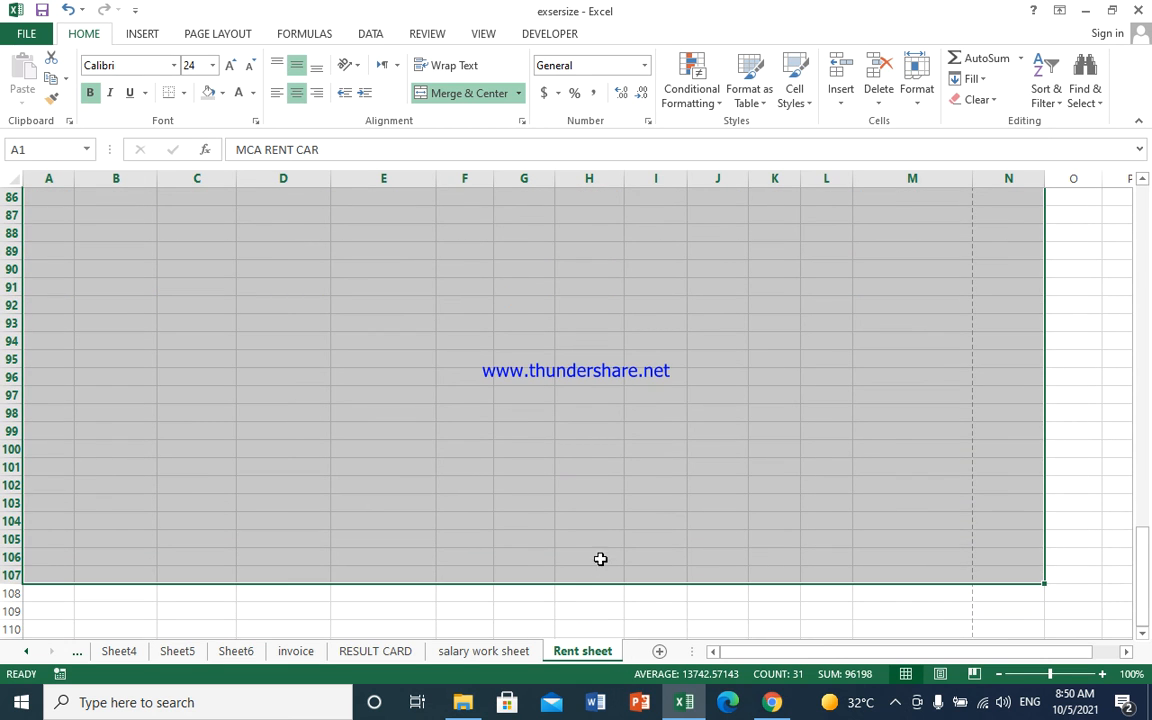
pyautogui.scroll(20, 610, 490)
pyautogui.scroll(-19, 611, 484)
pyautogui.scroll(19, 548, 473)
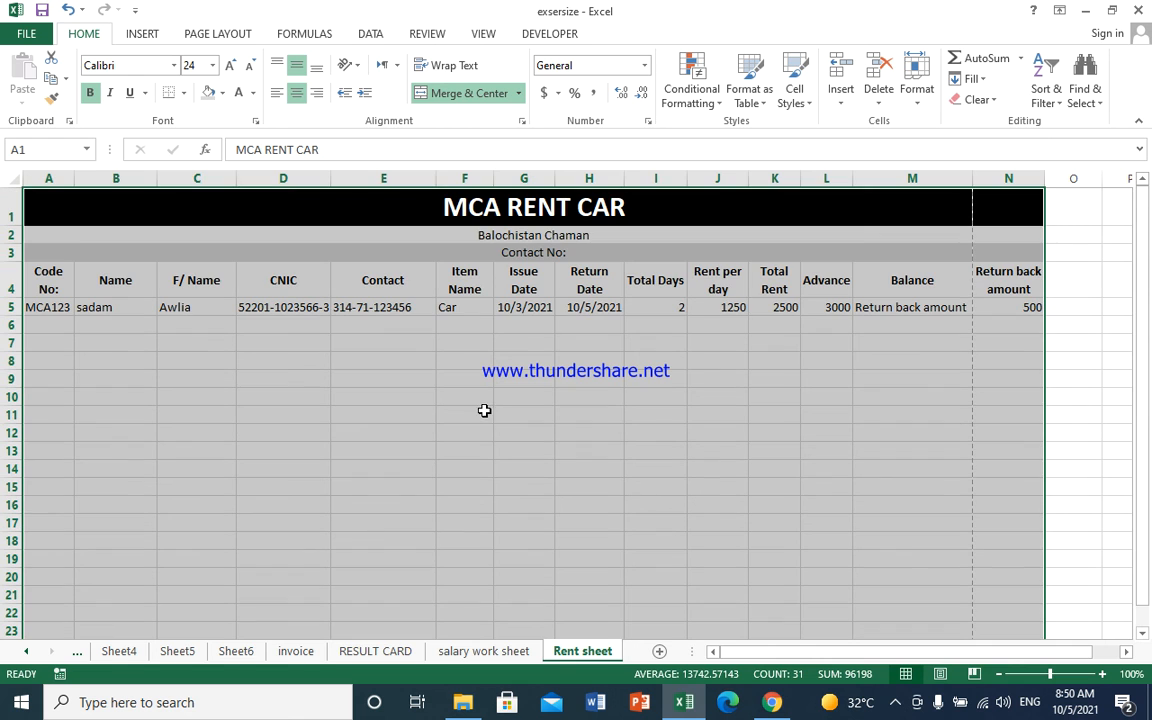
pyautogui.moveTo(38, 200); pyautogui.dragTo(465, 594)
pyautogui.scroll(2, 481, 530)
pyautogui.click(183, 92)
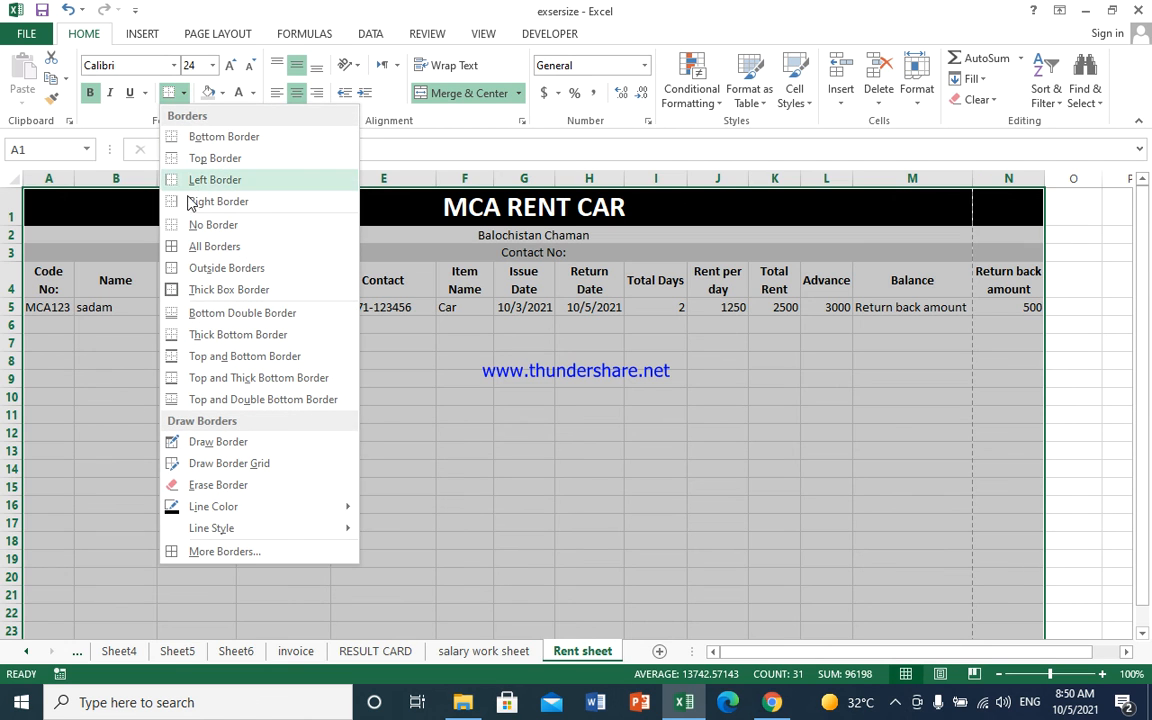
pyautogui.click(214, 246)
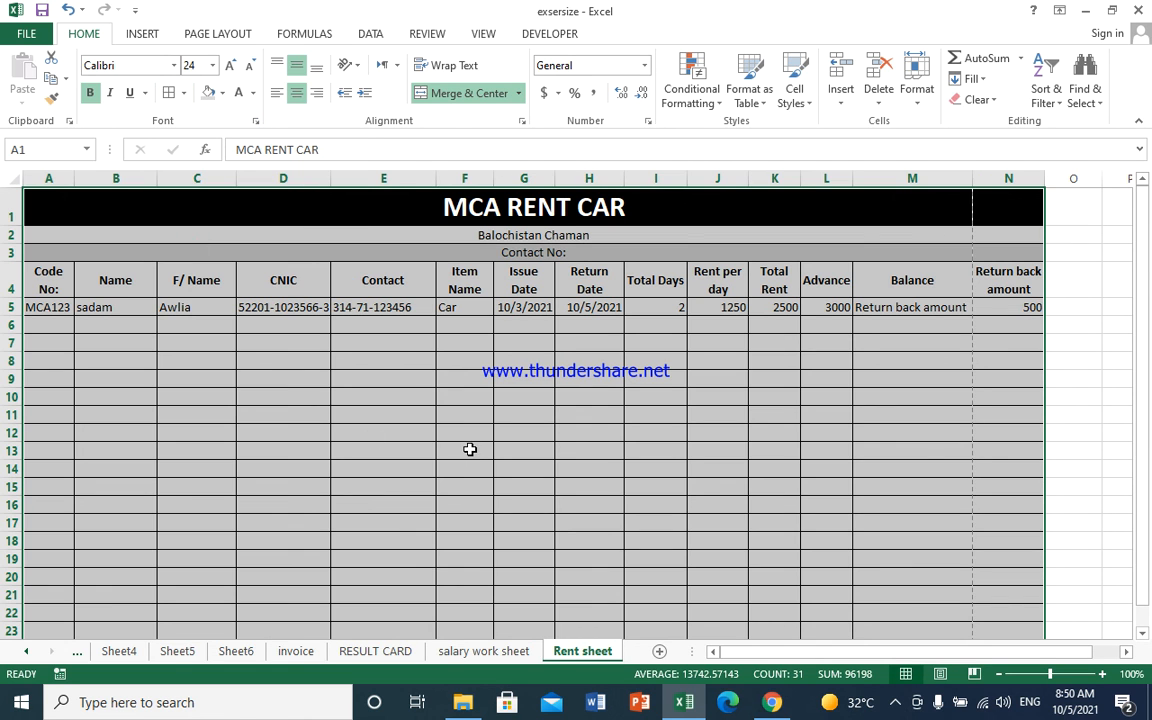
pyautogui.click(805, 452)
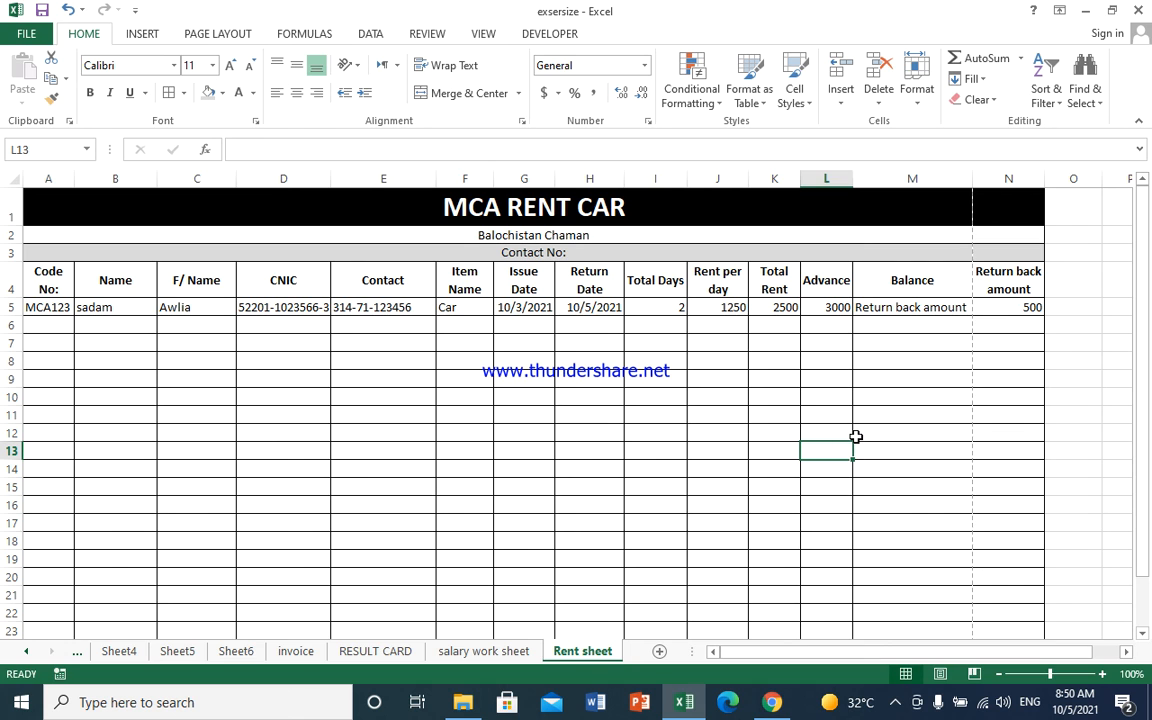
pyautogui.click(142, 33)
# - Set the Page Layout print scale to 80% and open the print preview with Ctrl+P
pyautogui.click(189, 36)
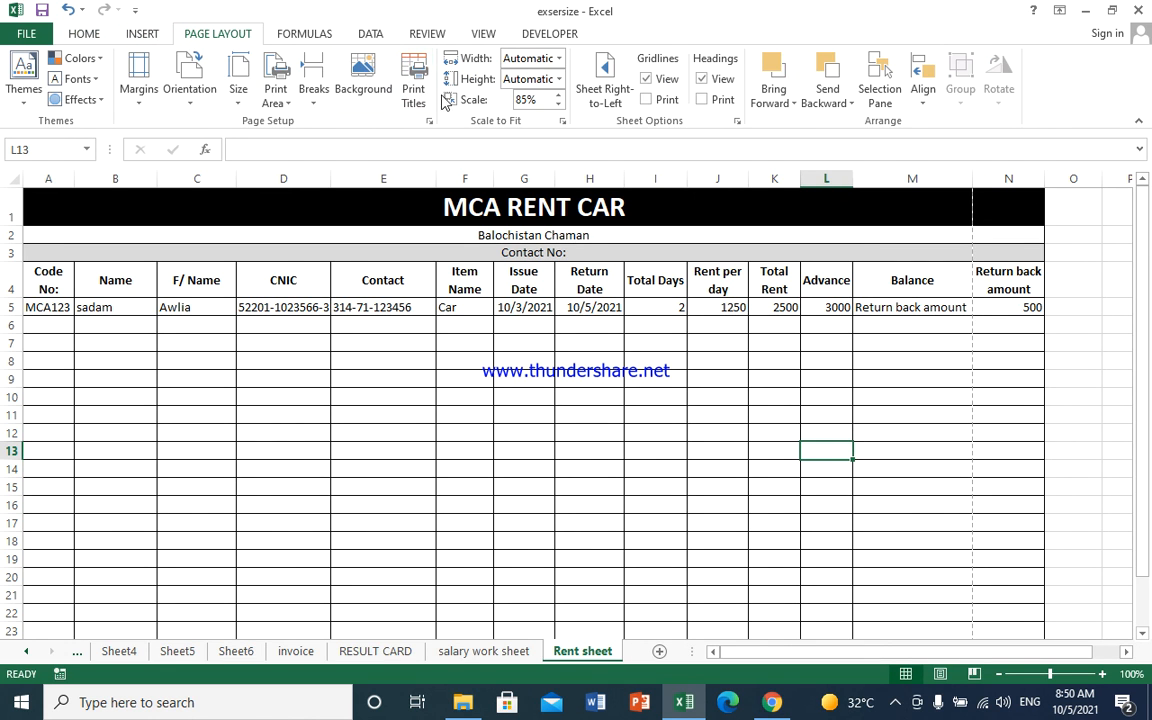
pyautogui.click(558, 106)
pyautogui.click(558, 106)
pyautogui.click(558, 106)
pyautogui.click(558, 92)
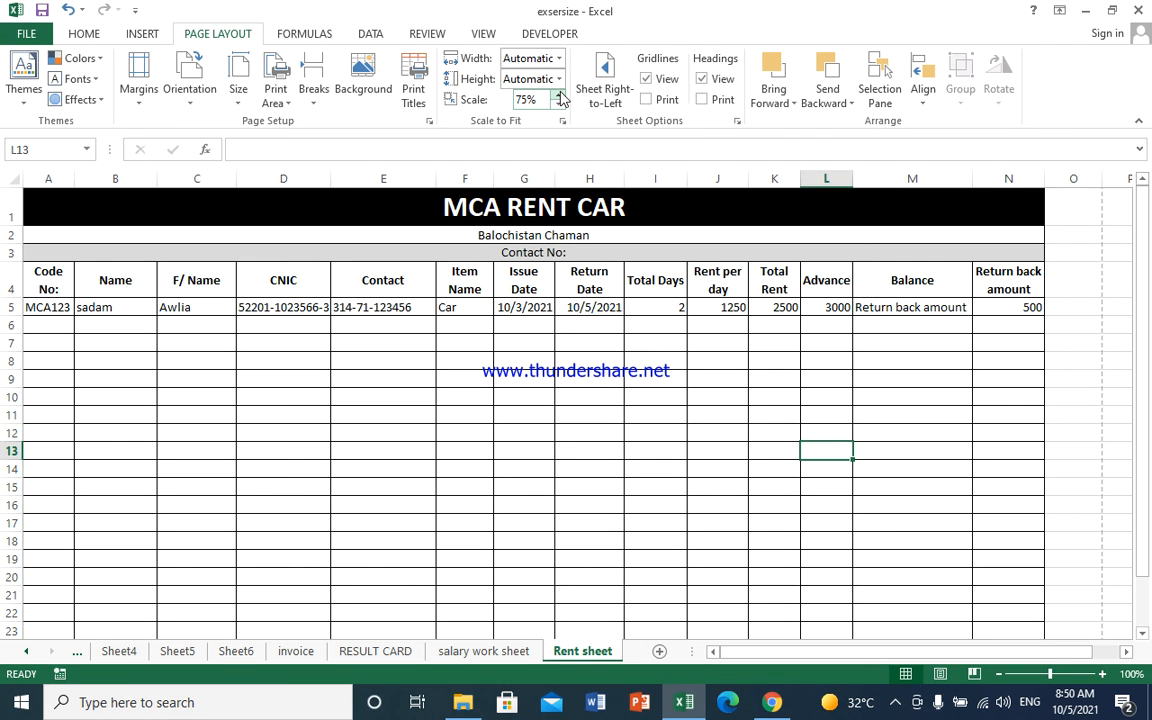
pyautogui.click(560, 93)
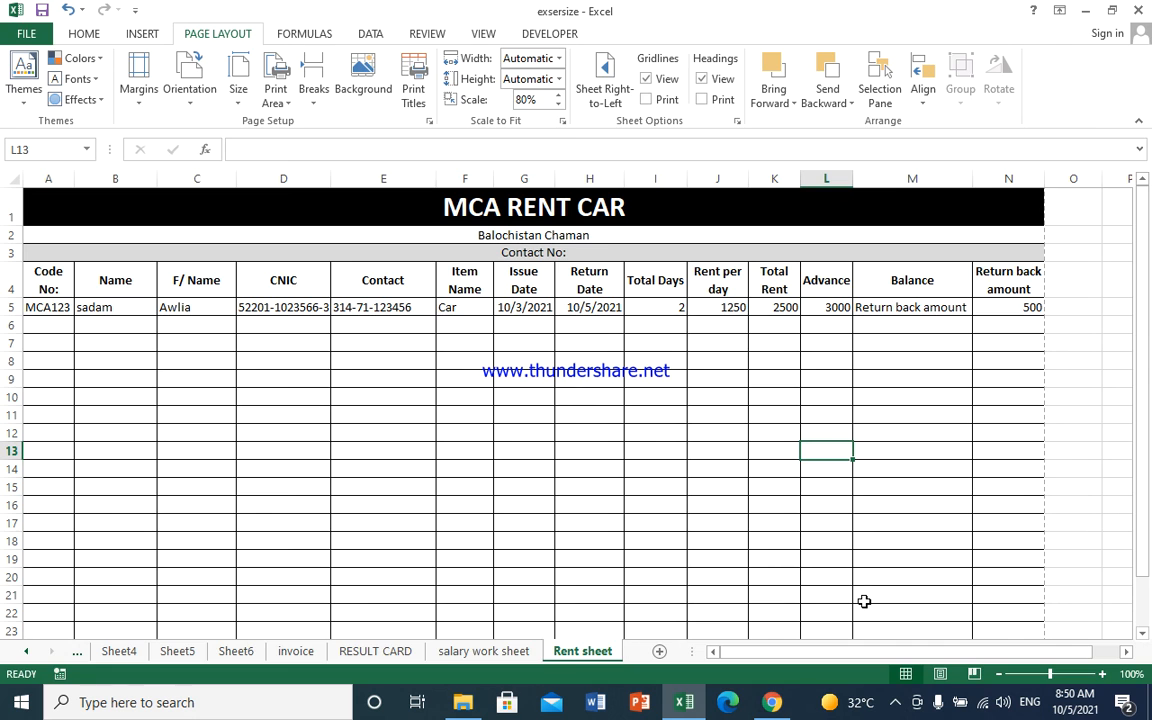
pyautogui.hotkey('ctrl', 'p')
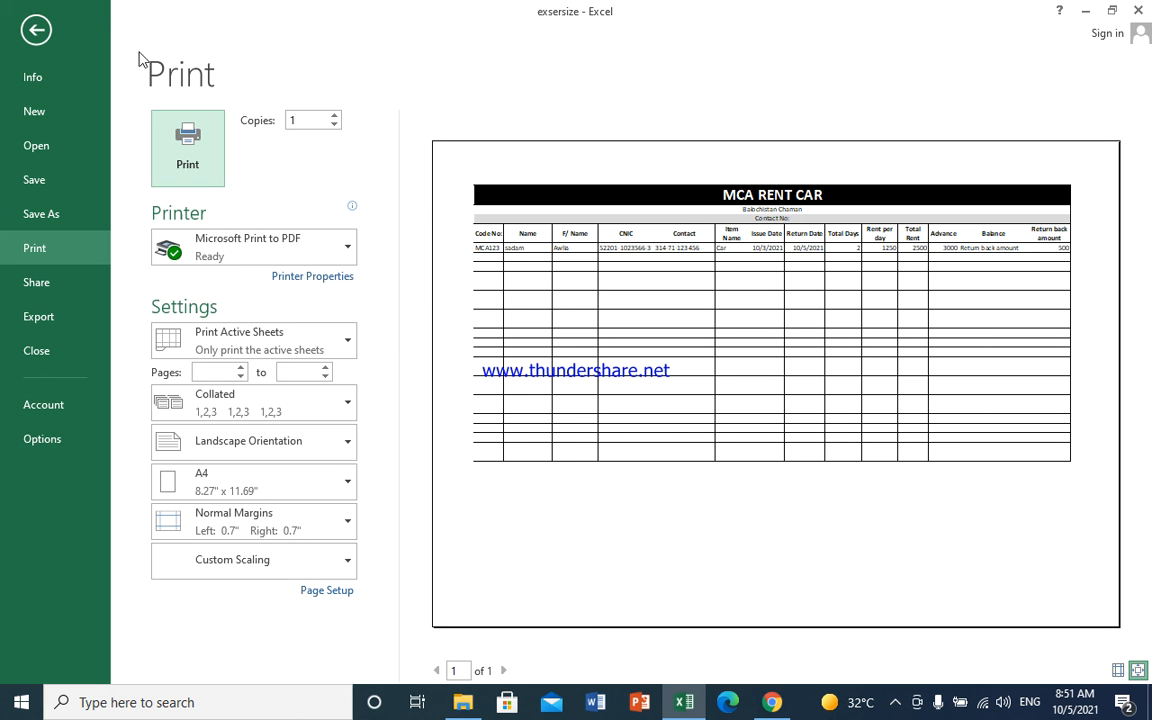
# - Turn on horizontal centring in Custom Margins, confirm, and preview the centred printout
pyautogui.click(38, 30)
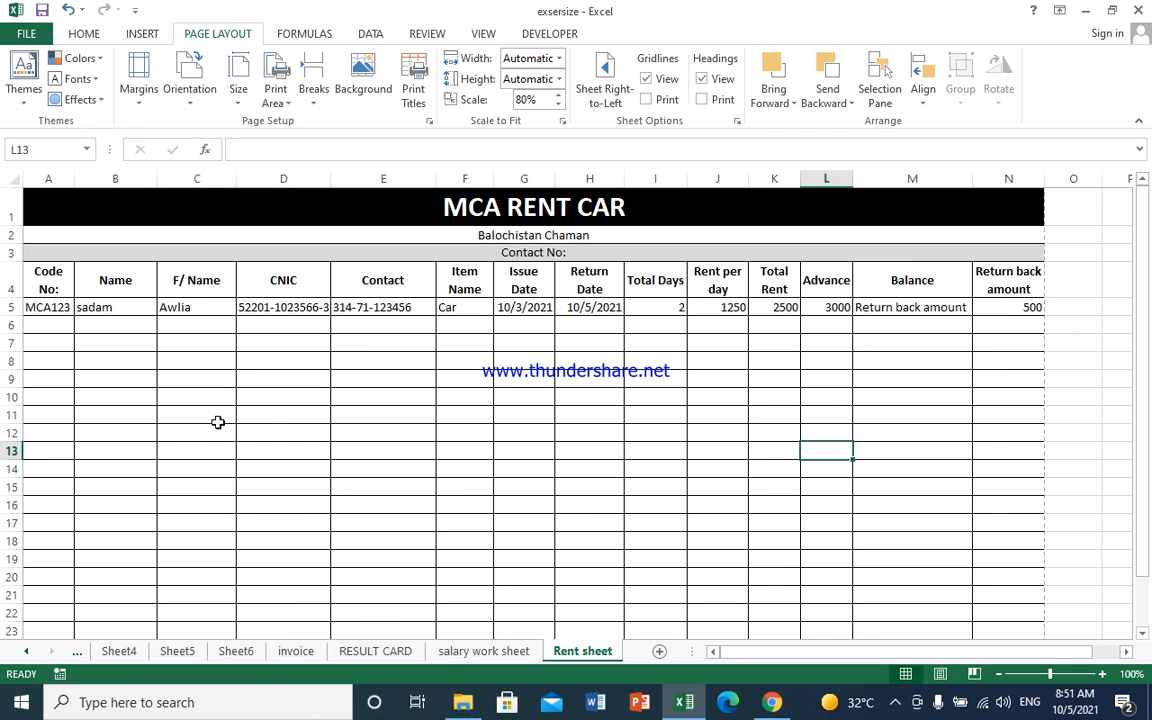
pyautogui.click(141, 90)
pyautogui.click(185, 417)
pyautogui.click(412, 380)
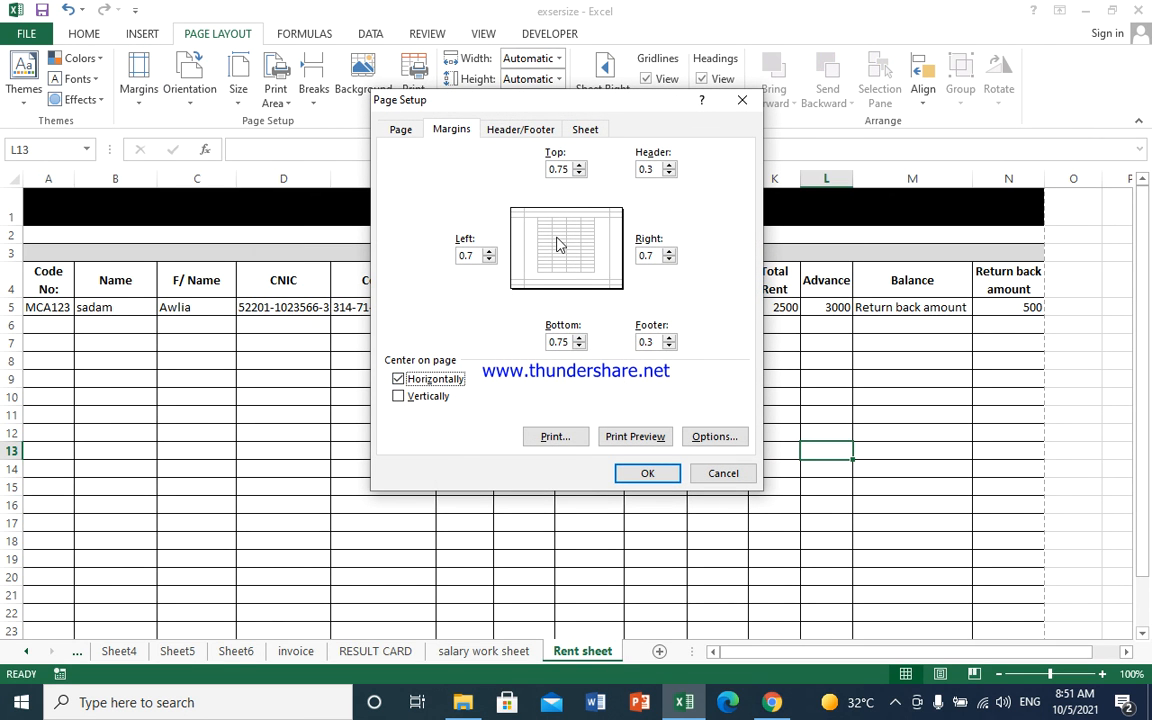
pyautogui.click(408, 381)
pyautogui.click(408, 382)
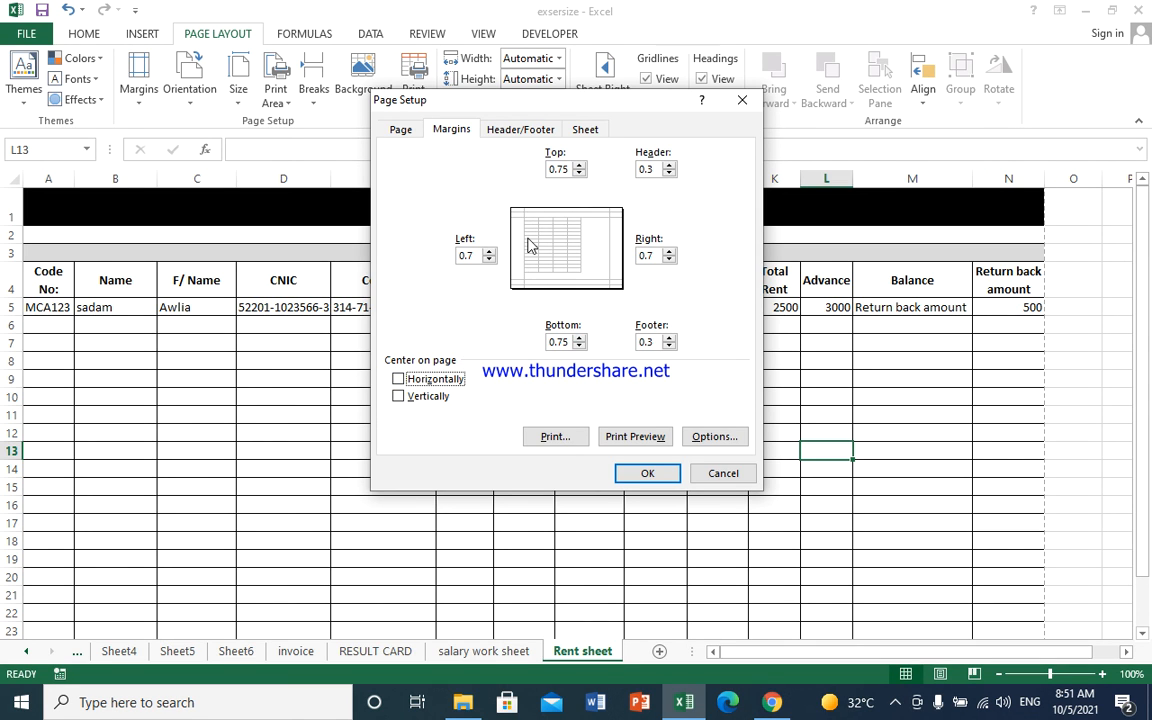
pyautogui.click(427, 384)
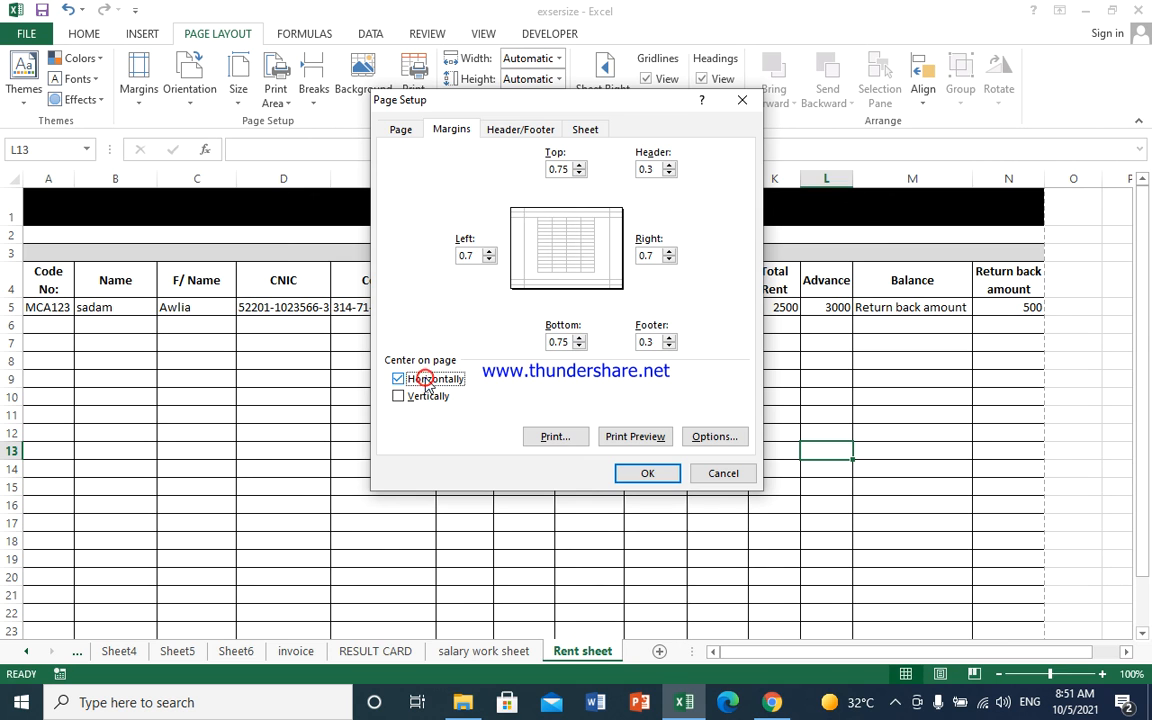
pyautogui.click(630, 479)
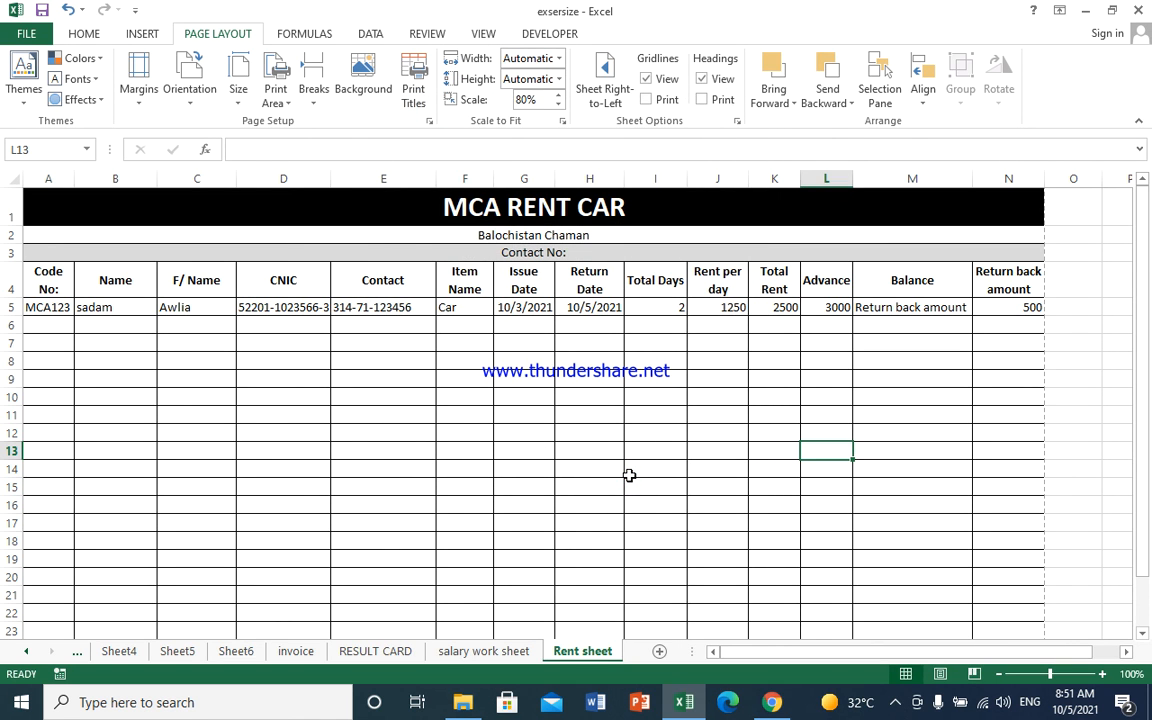
pyautogui.hotkey('ctrl', 'p')
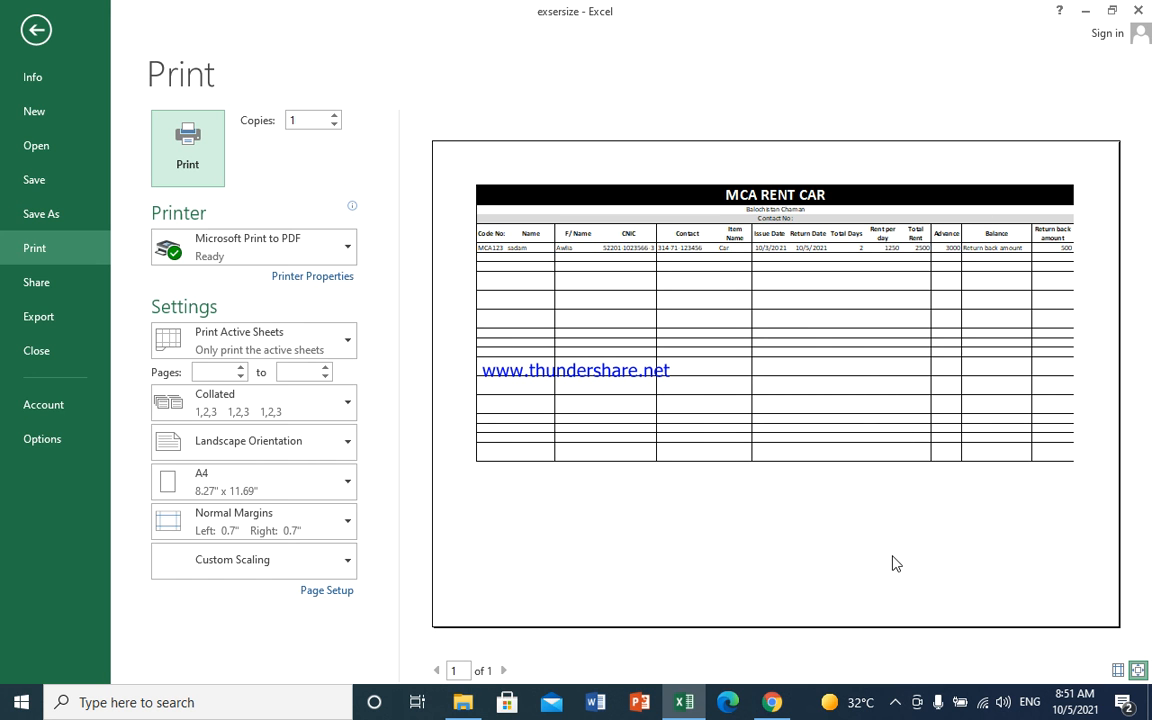
pyautogui.click(36, 30)
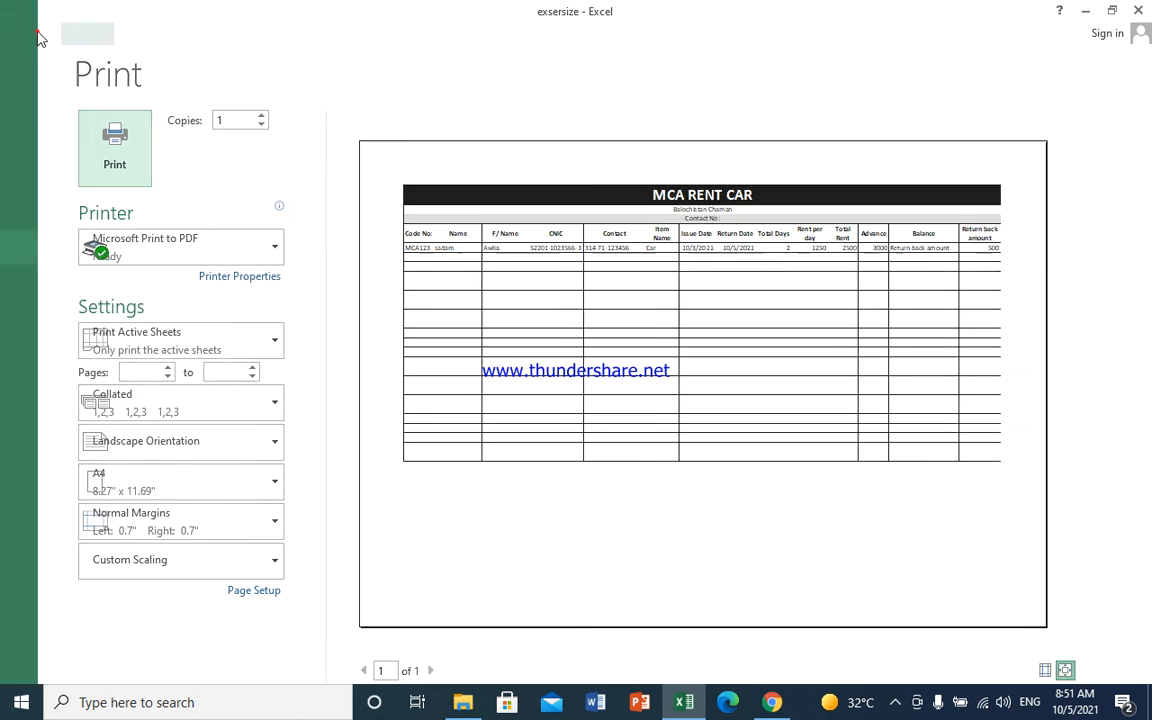